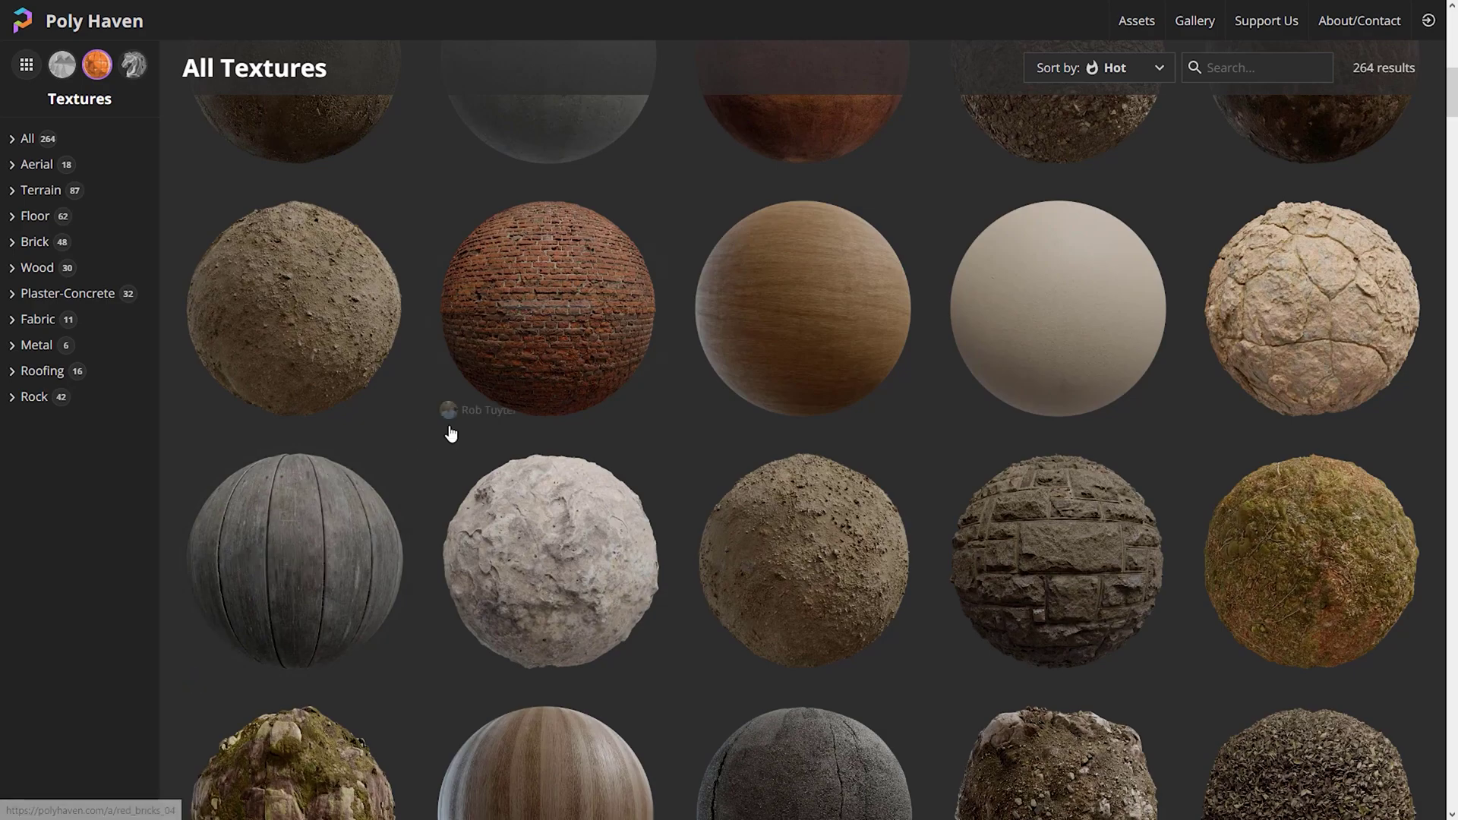
Step: Open Poly Haven's Red Bricks 04 texture and preview its displacement and normal maps
{"action": "left_click", "coordinate": [552, 342]}
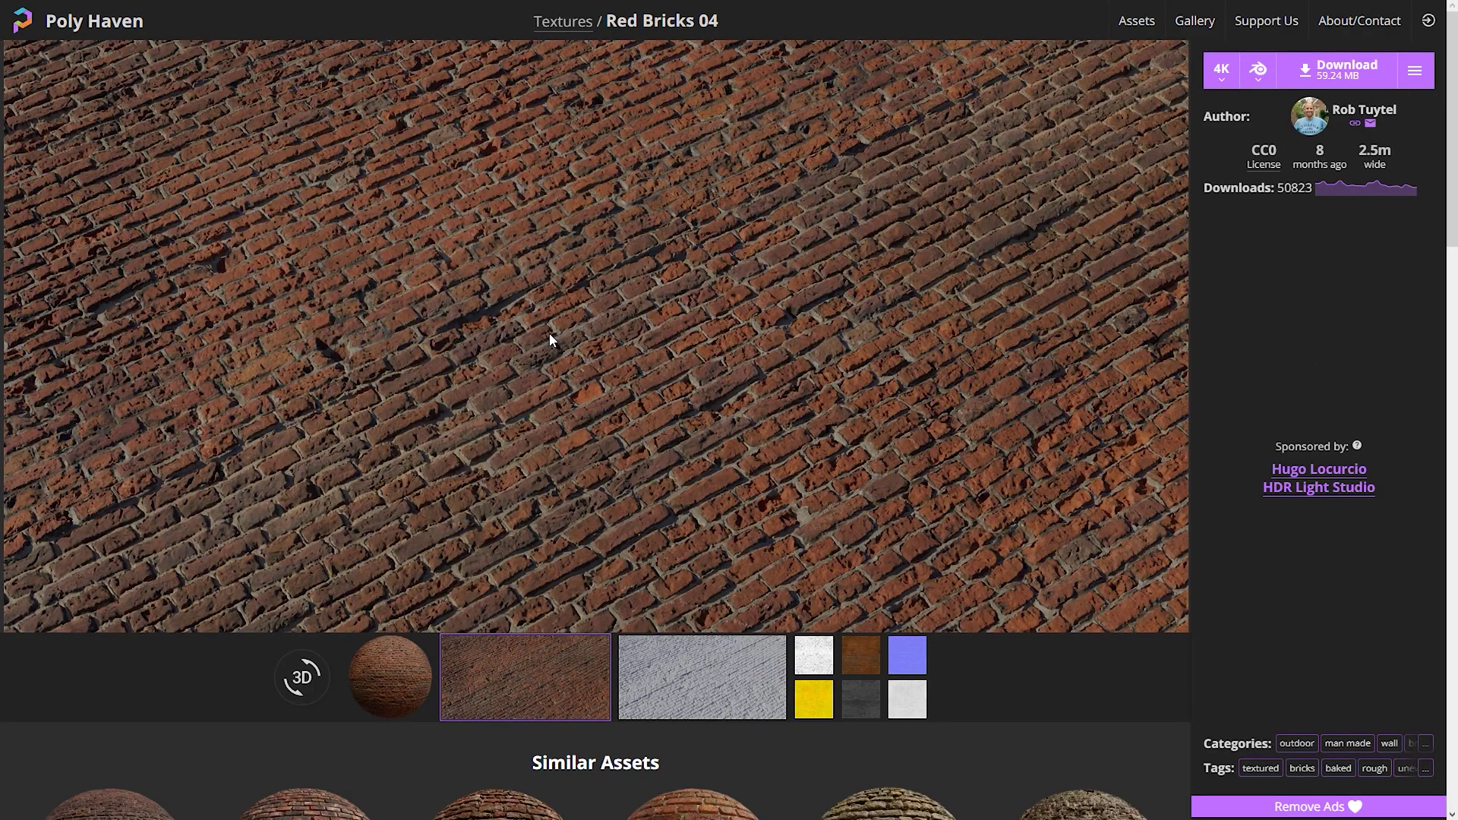
{"action": "left_click", "coordinate": [726, 668]}
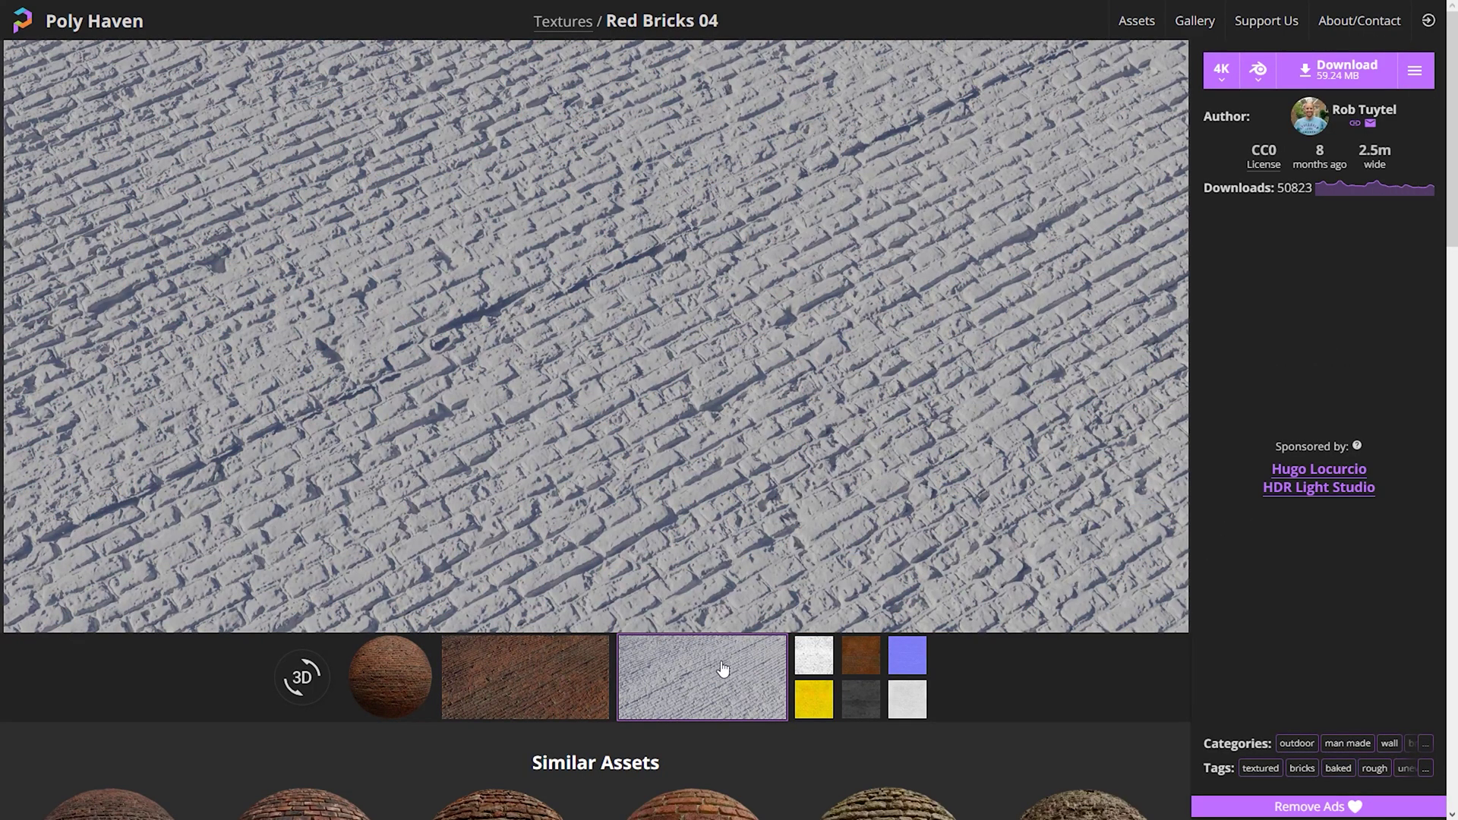
{"action": "left_click", "coordinate": [904, 663]}
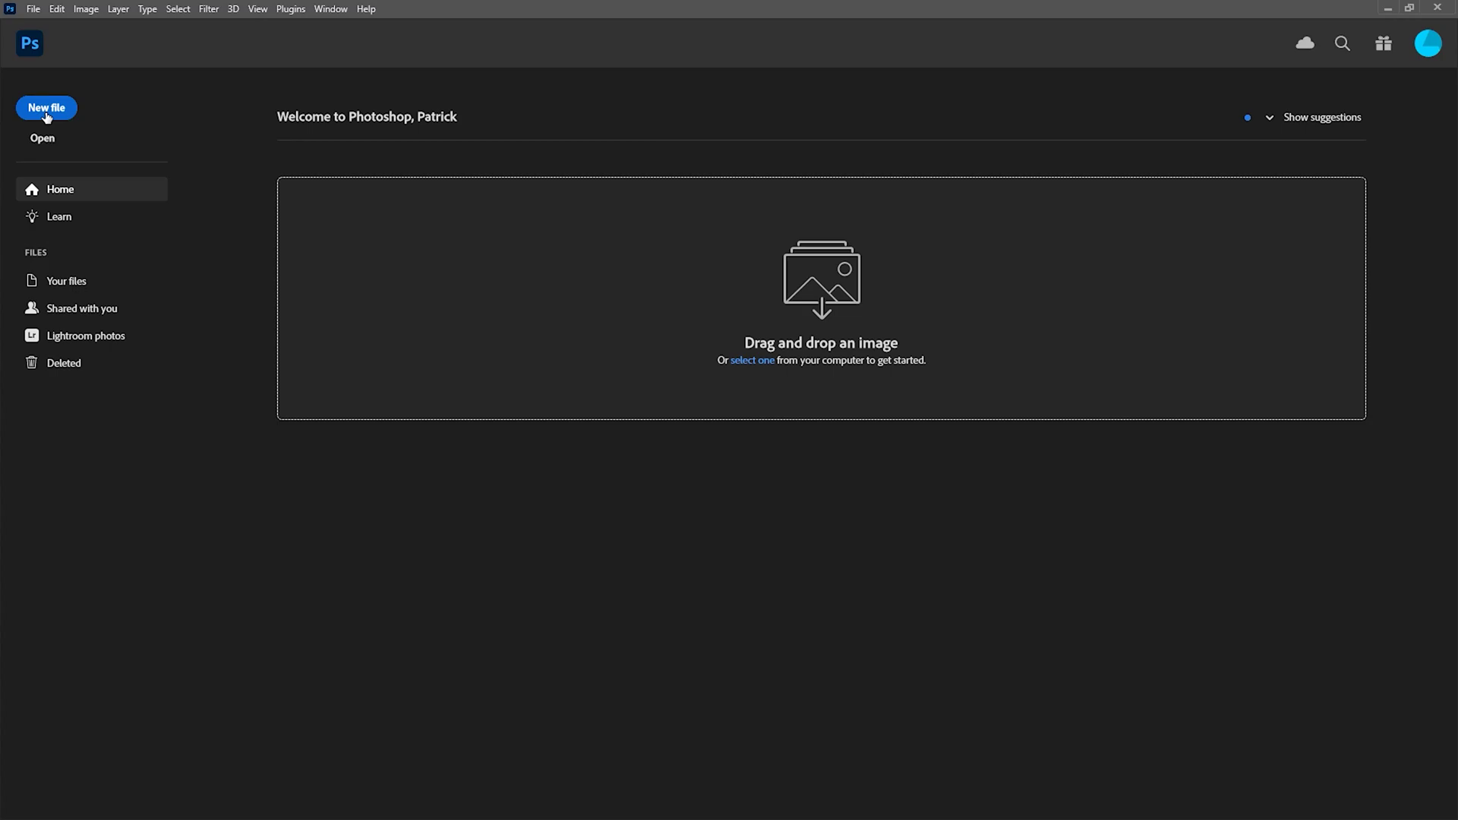
Step: Set up a new 100 × 100 px, 72 ppi RGB Color document with a White background
{"action": "left_click", "coordinate": [46, 108]}
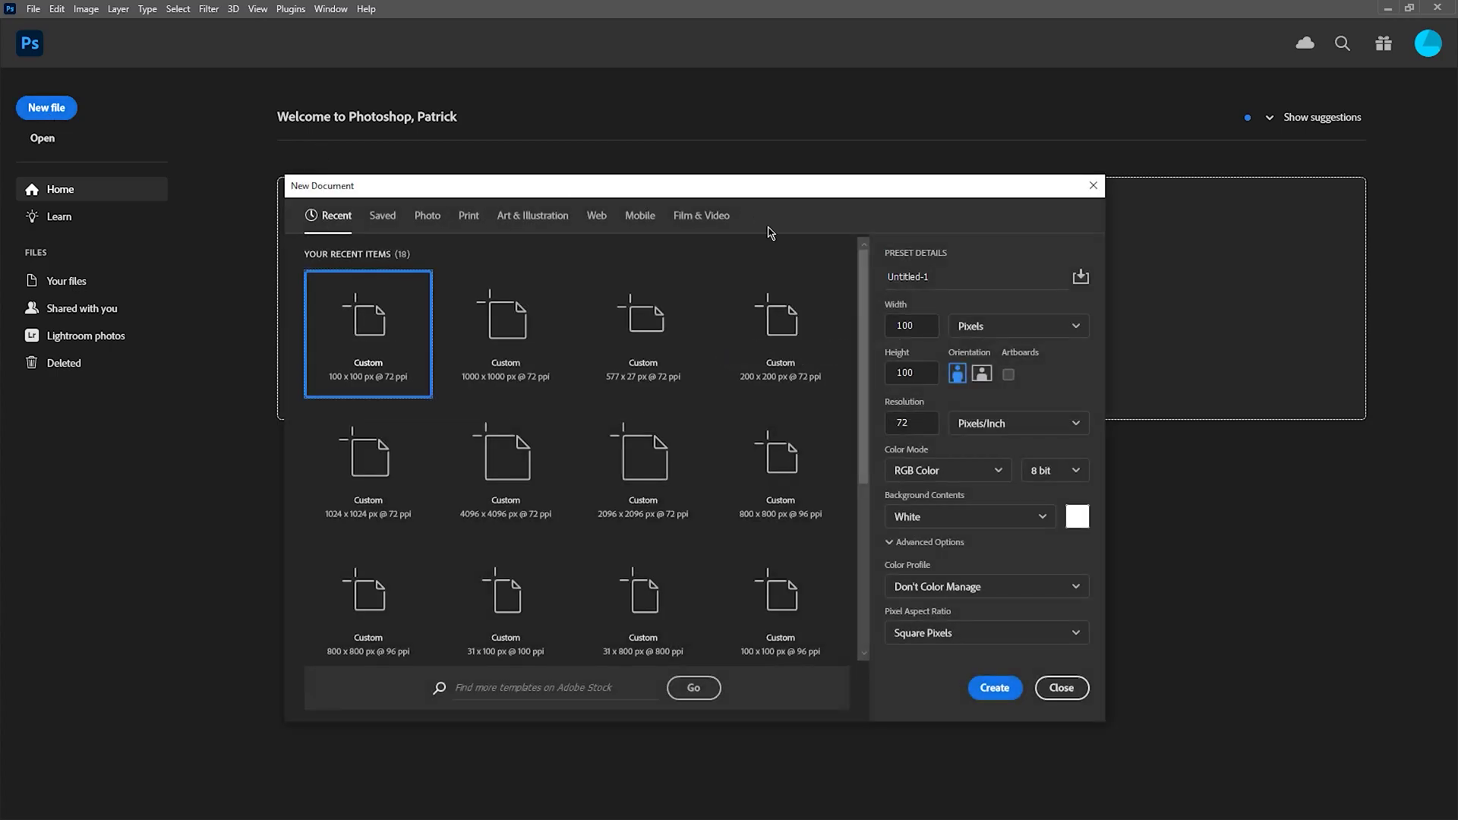
{"action": "left_click", "coordinate": [924, 326]}
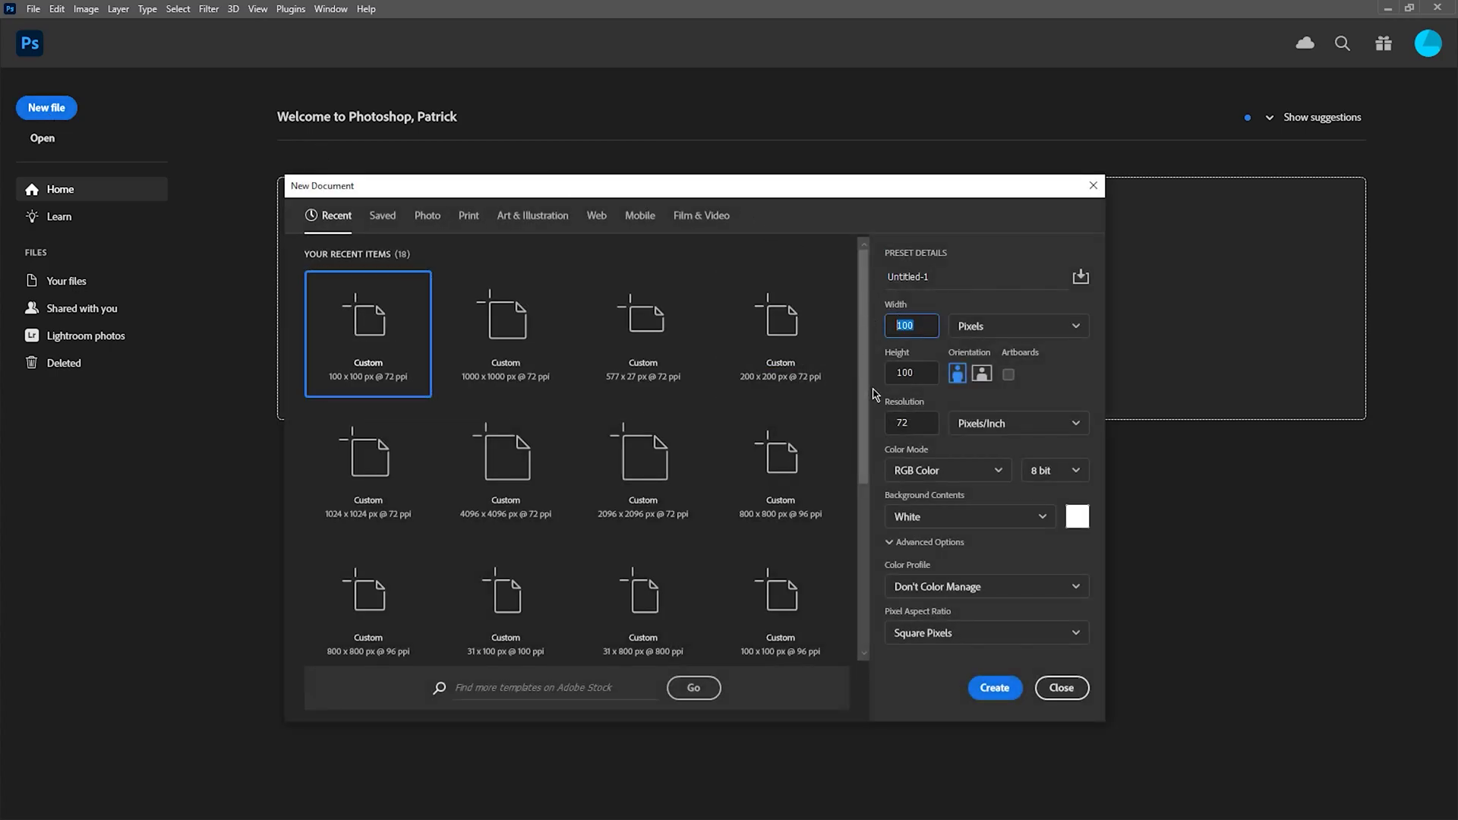
{"action": "left_click", "coordinate": [913, 373]}
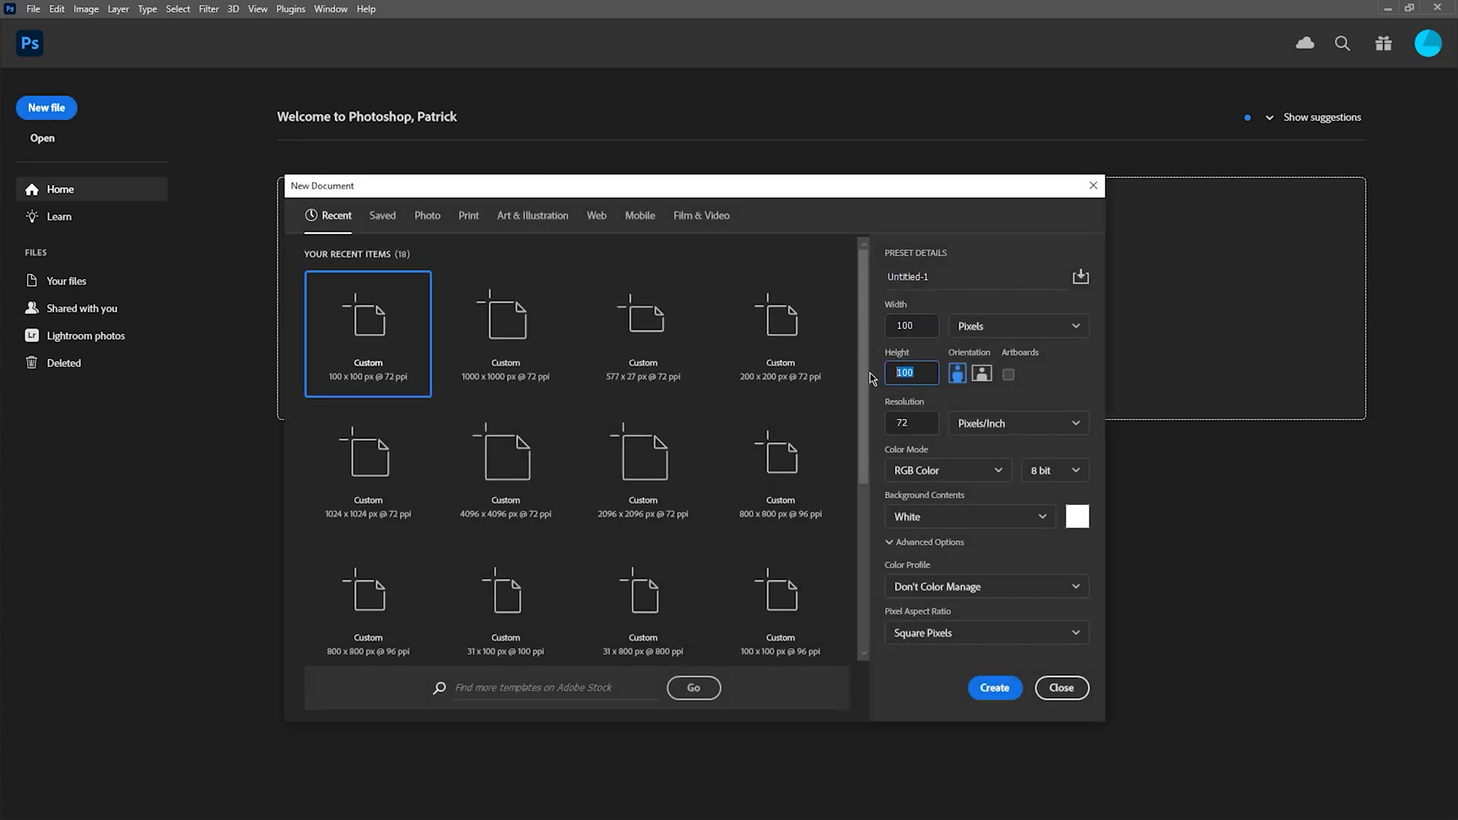
{"action": "left_click", "coordinate": [908, 427]}
{"action": "left_click", "coordinate": [908, 516]}
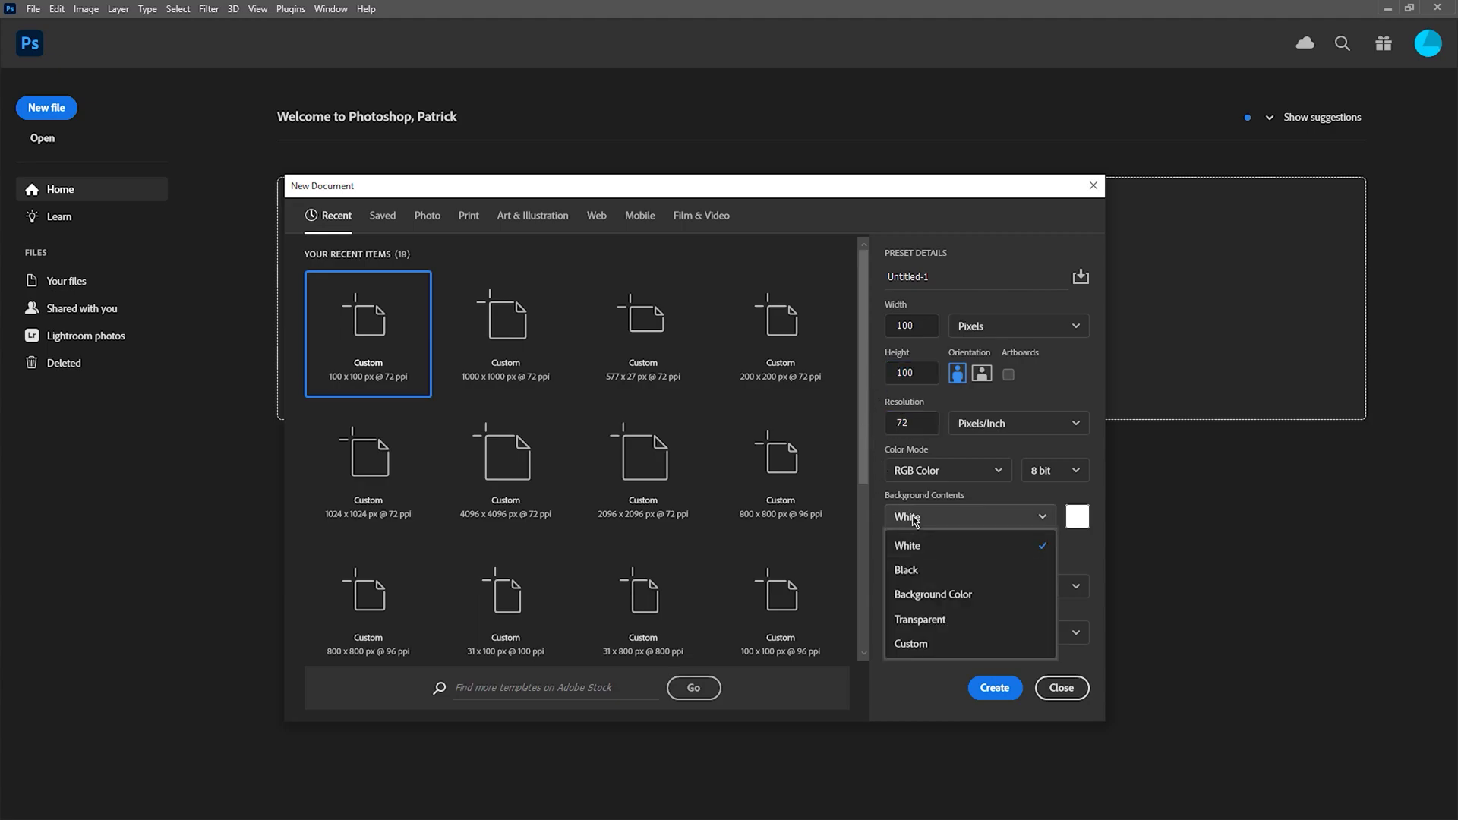
{"action": "left_click", "coordinate": [934, 517]}
{"action": "left_click", "coordinate": [928, 471]}
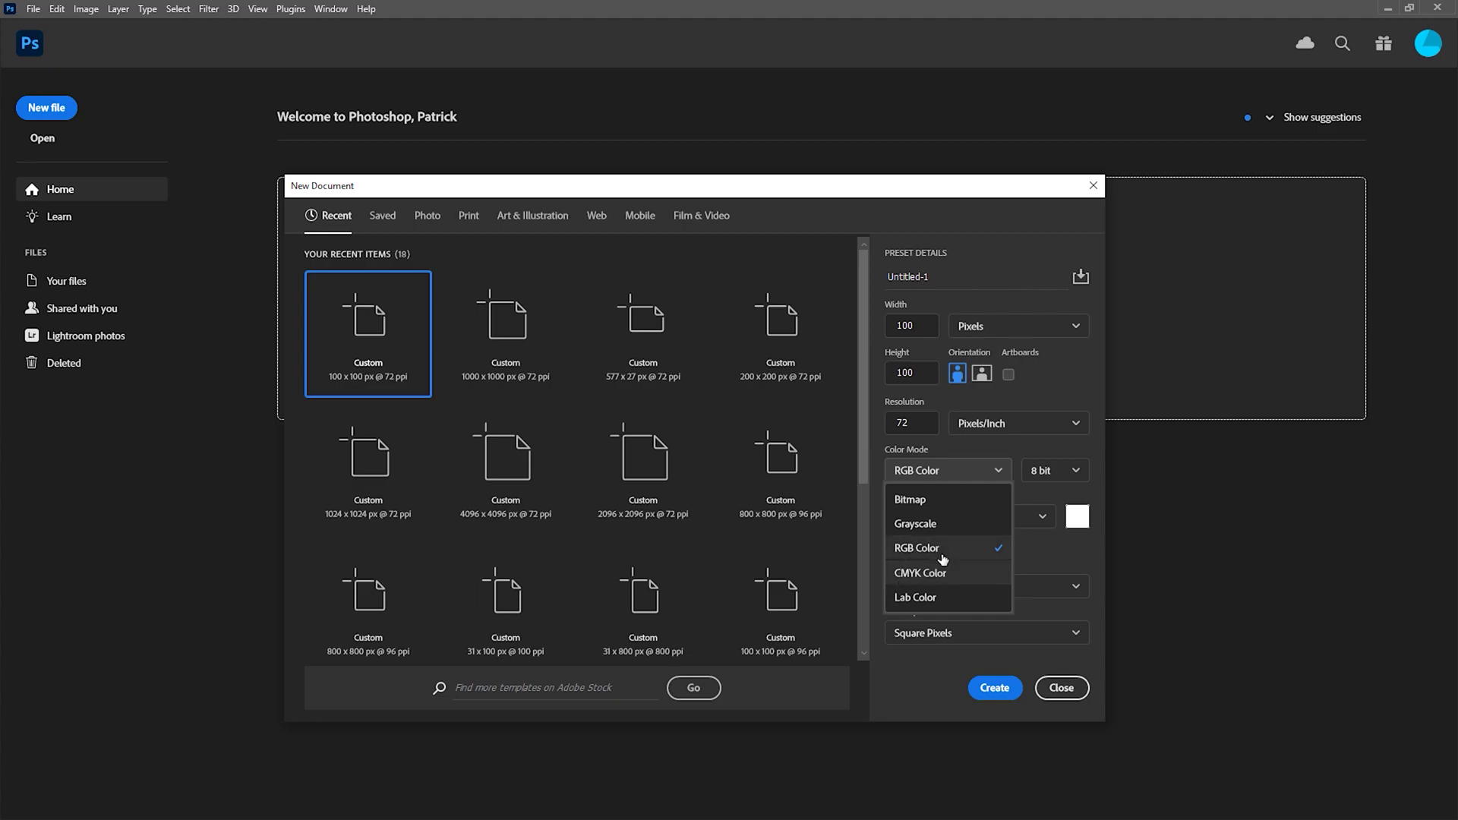
{"action": "left_click", "coordinate": [916, 556]}
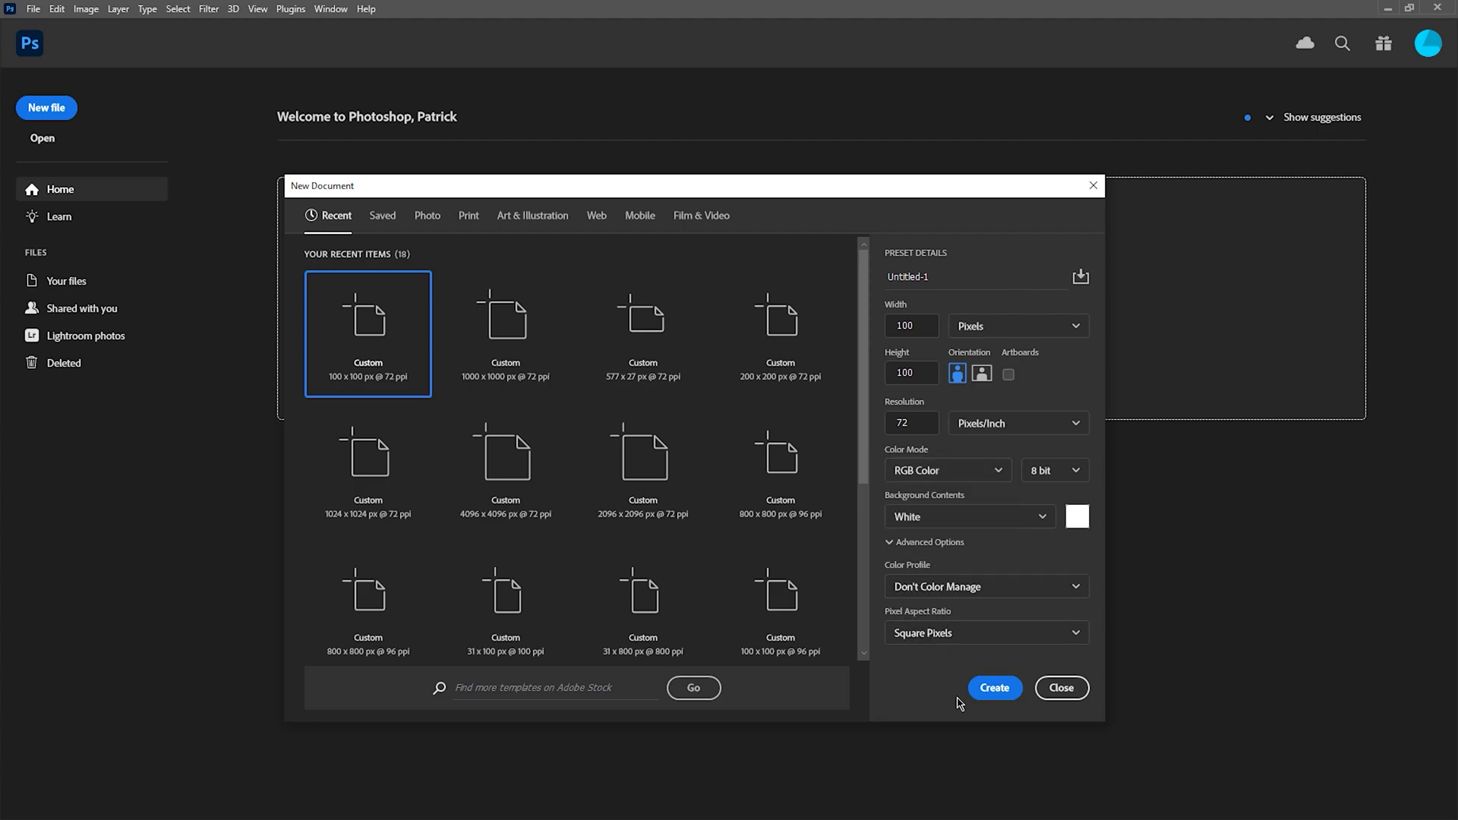
Step: Create the 100 × 100 px canvas and cross horizontal and vertical guides at its centre
{"action": "left_click", "coordinate": [995, 688]}
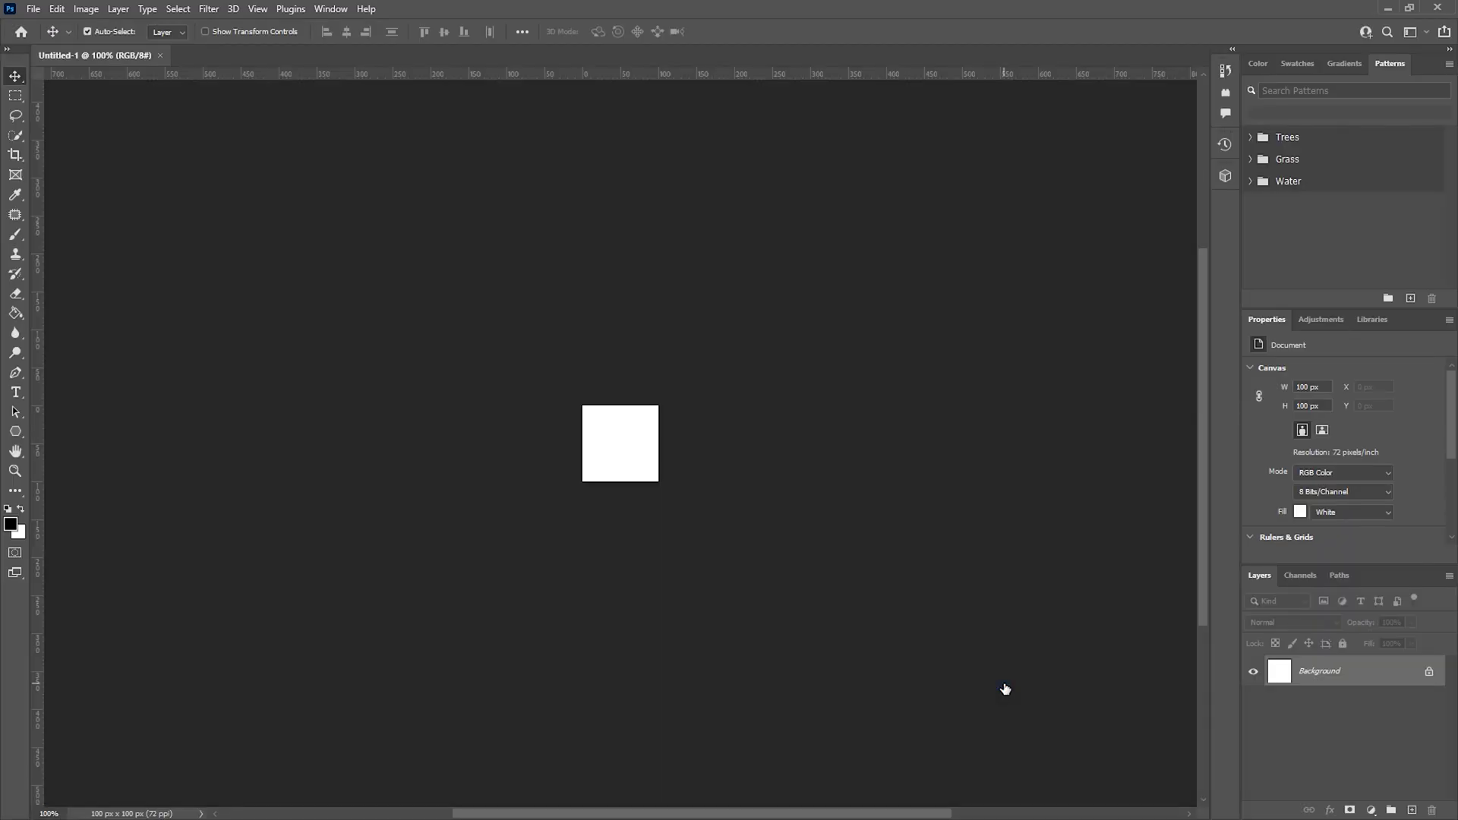
{"action": "scroll", "coordinate": [617, 450], "scroll_direction": "up", "scroll_amount": 6}
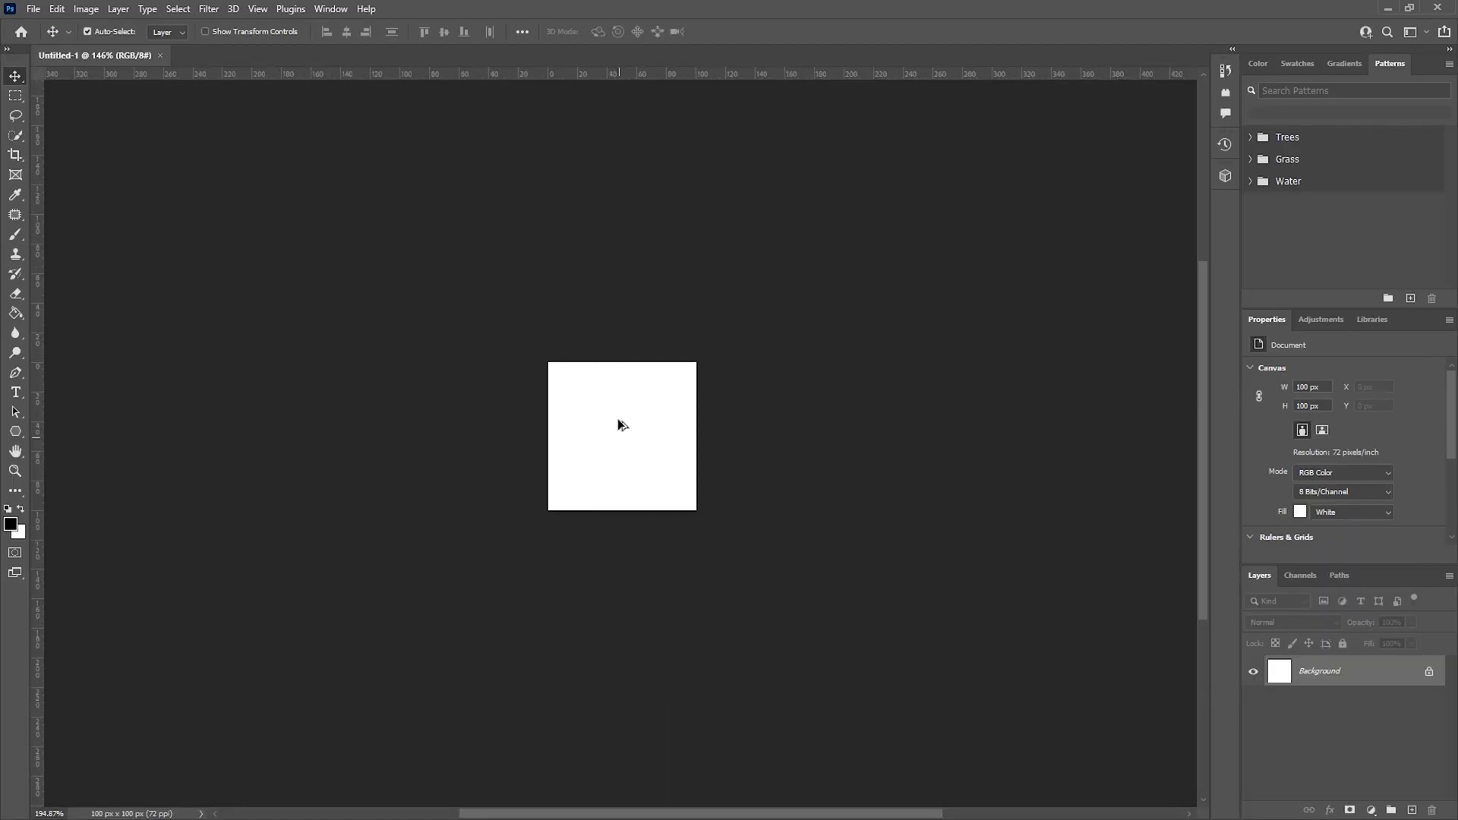
{"action": "scroll", "coordinate": [610, 420], "scroll_direction": "up", "scroll_amount": 4}
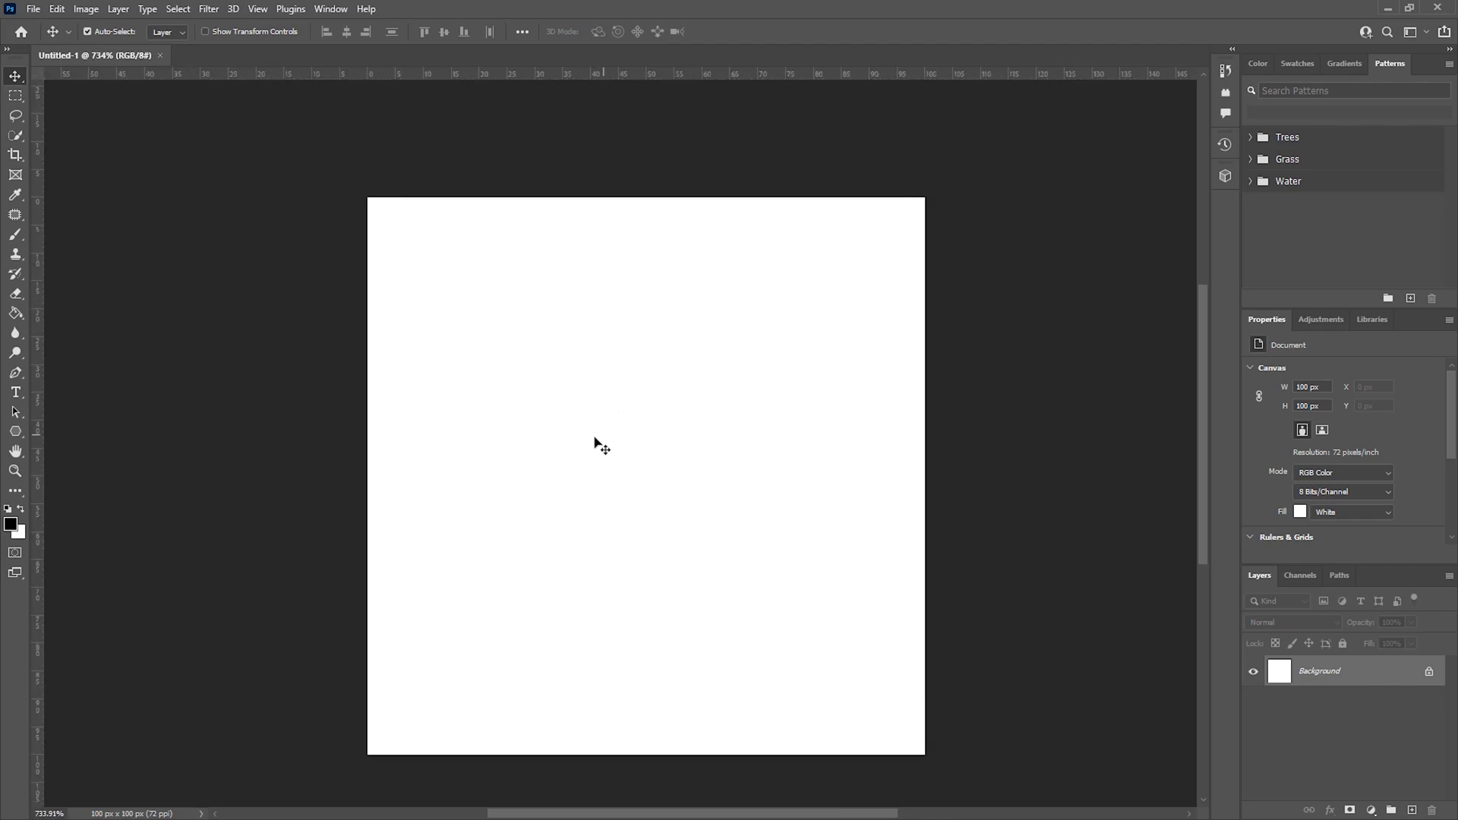
{"action": "left_click_drag", "start_coordinate": [548, 76], "coordinate": [368, 478]}
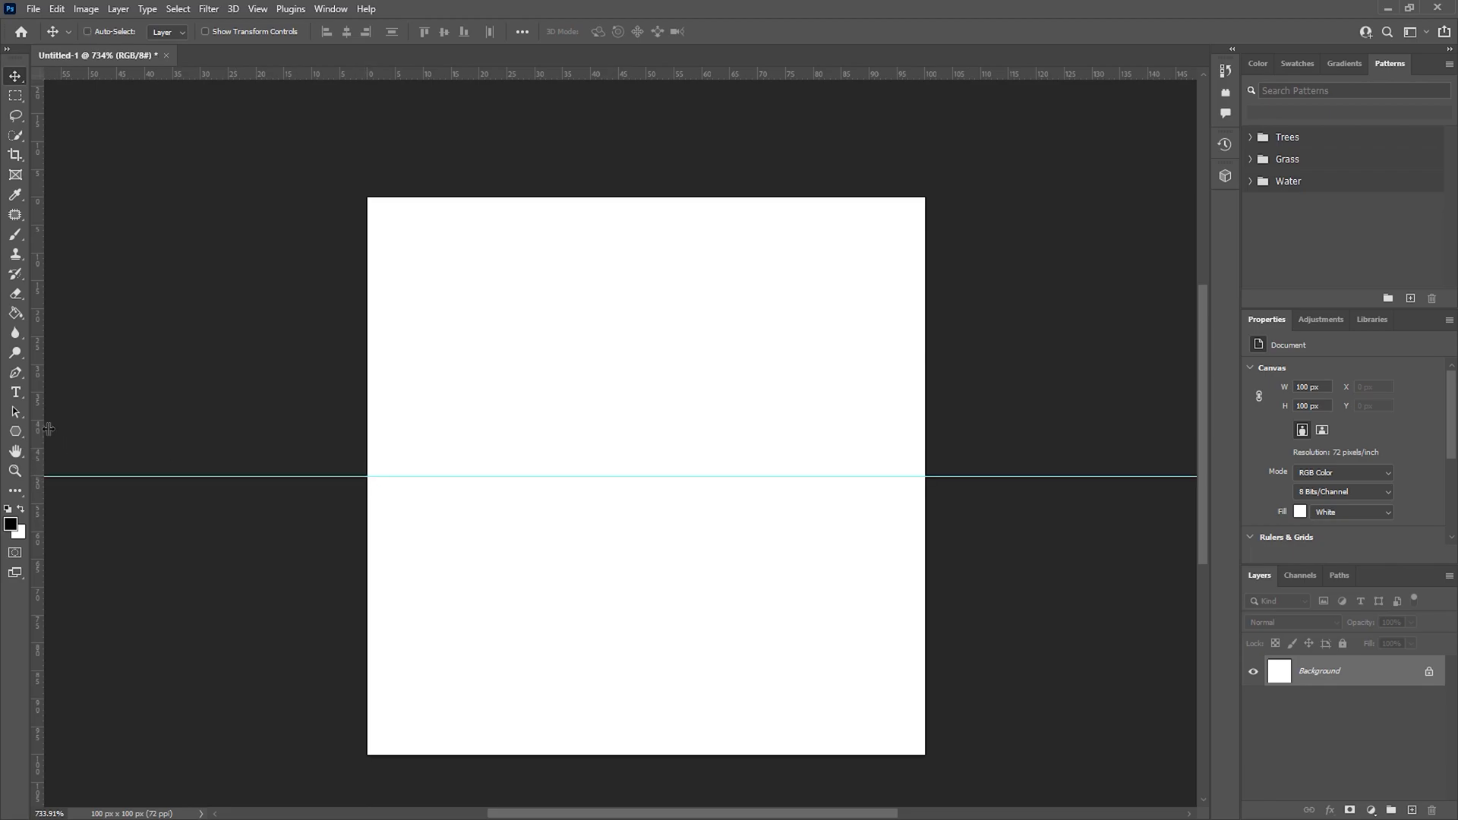
{"action": "left_click_drag", "start_coordinate": [47, 429], "coordinate": [646, 187]}
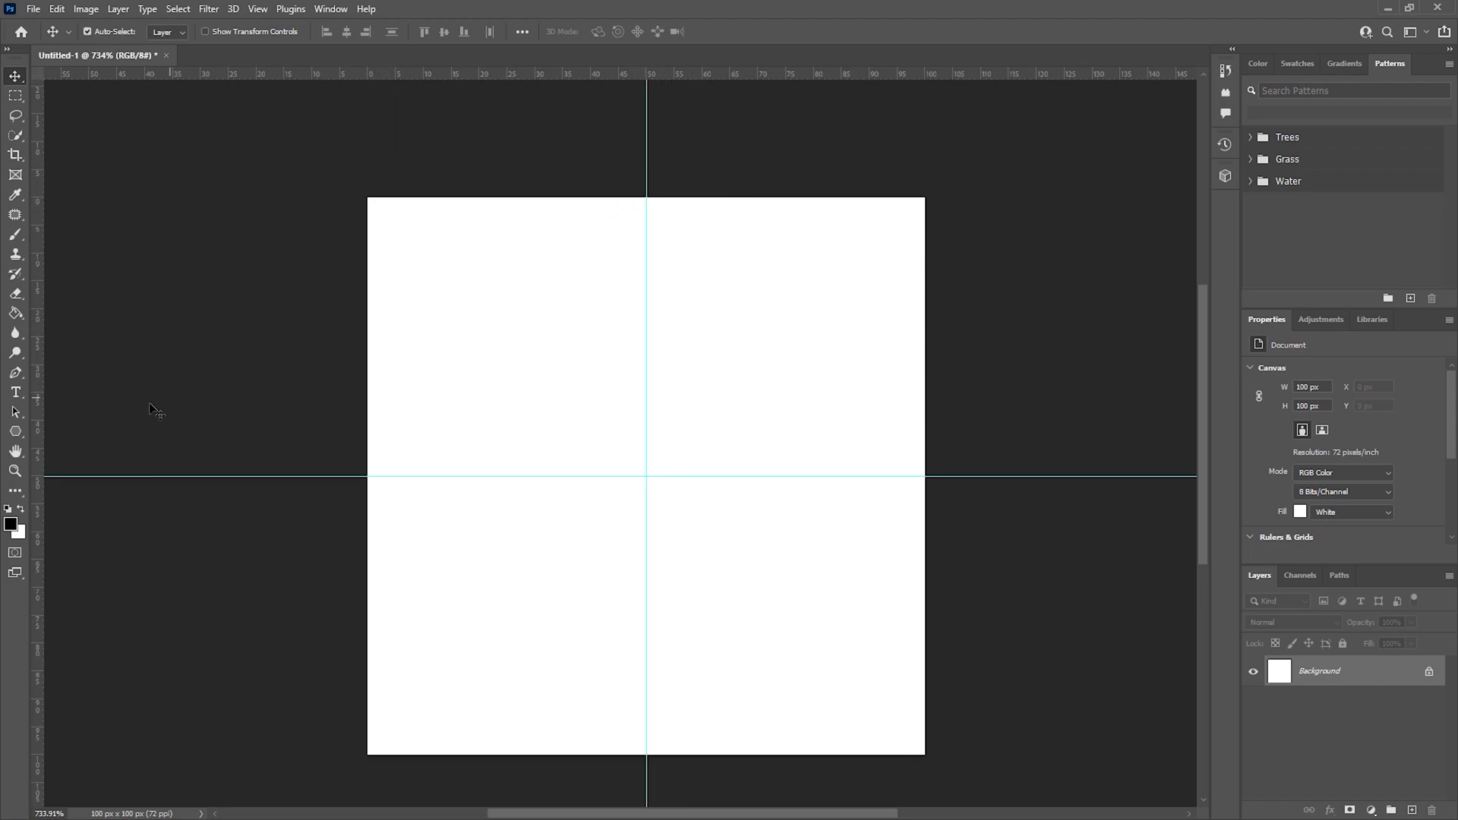
Step: Draw a 40 × 80 px six-sided polygon and centre it on the guide intersection
{"action": "left_click", "coordinate": [15, 433]}
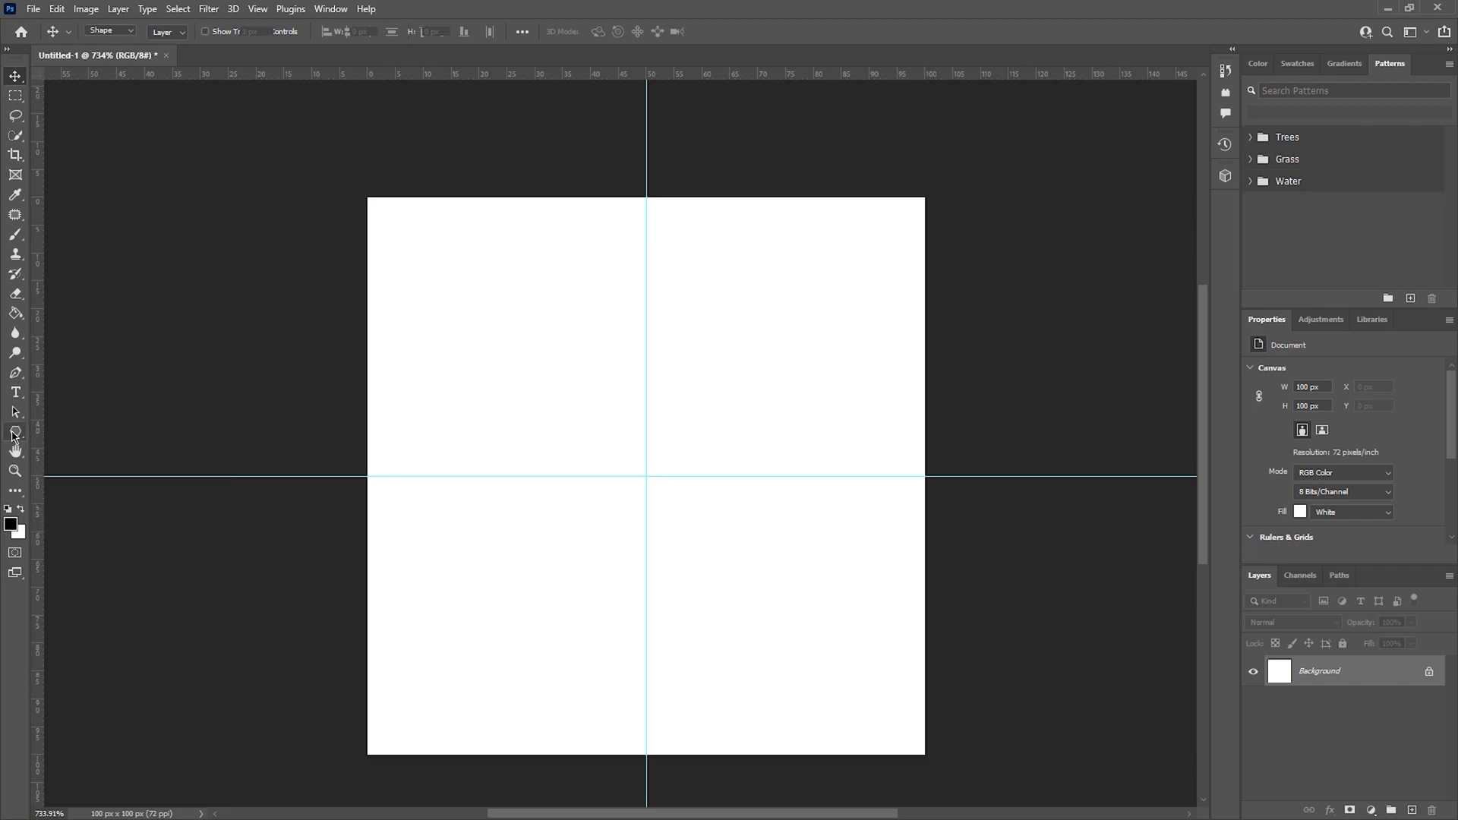
{"action": "left_click", "coordinate": [541, 360]}
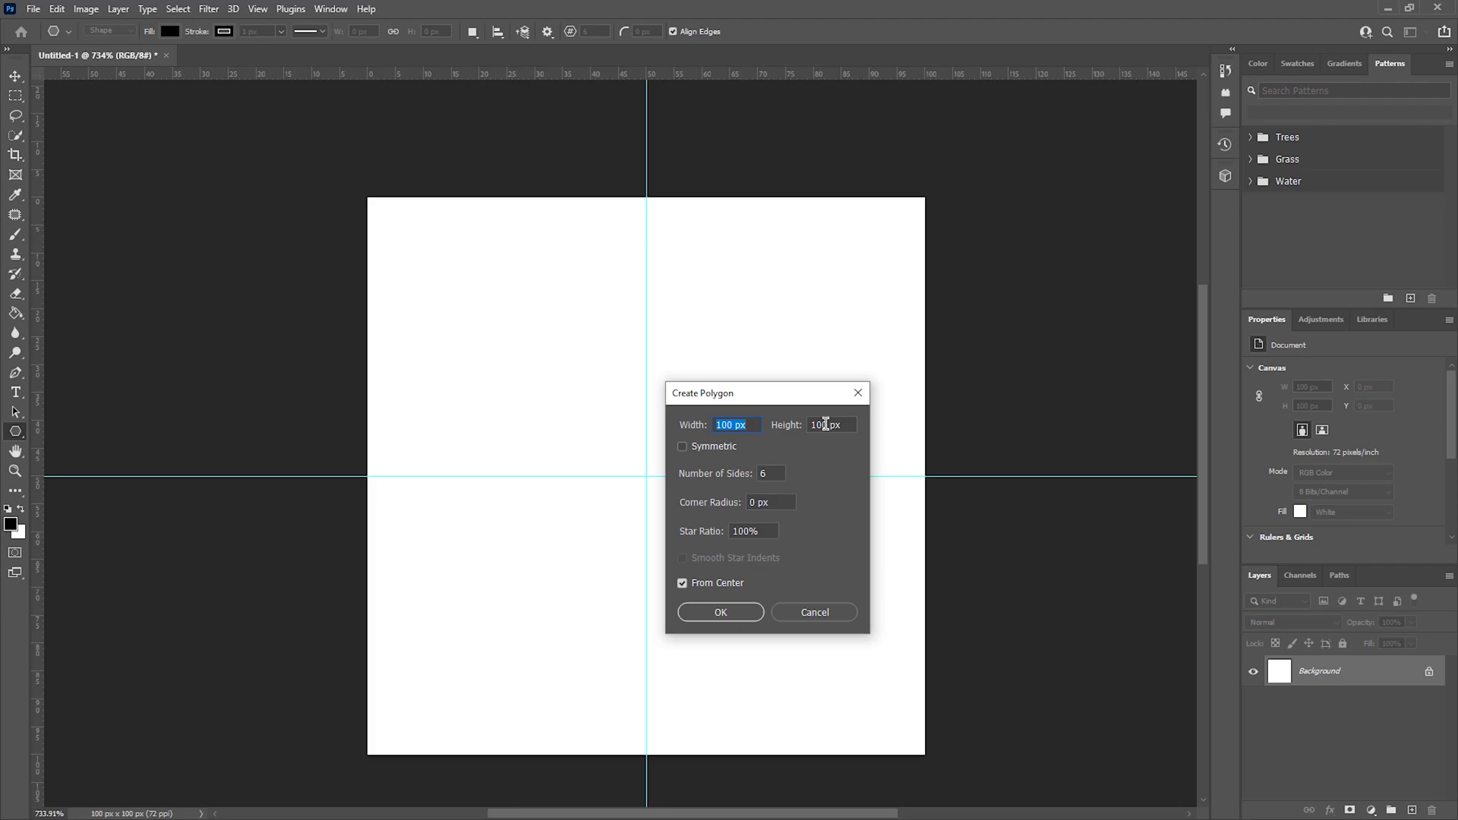
{"action": "type", "text": "40"}
{"action": "left_click_drag", "start_coordinate": [843, 425], "coordinate": [786, 432]}
{"action": "type", "text": "80"}
{"action": "left_click", "coordinate": [700, 616]}
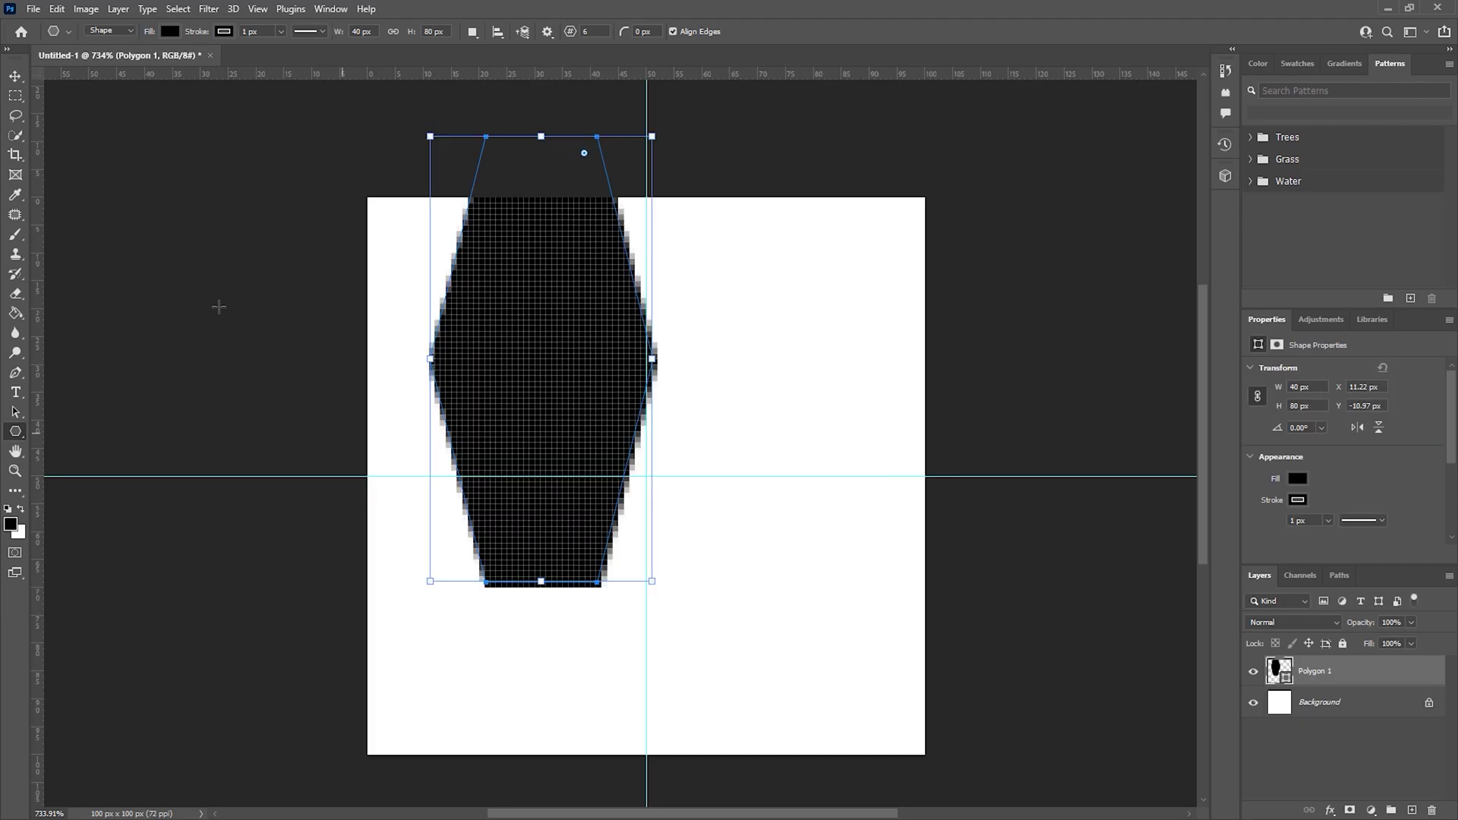
{"action": "left_click", "coordinate": [15, 76]}
{"action": "left_click_drag", "start_coordinate": [490, 328], "coordinate": [616, 453]}
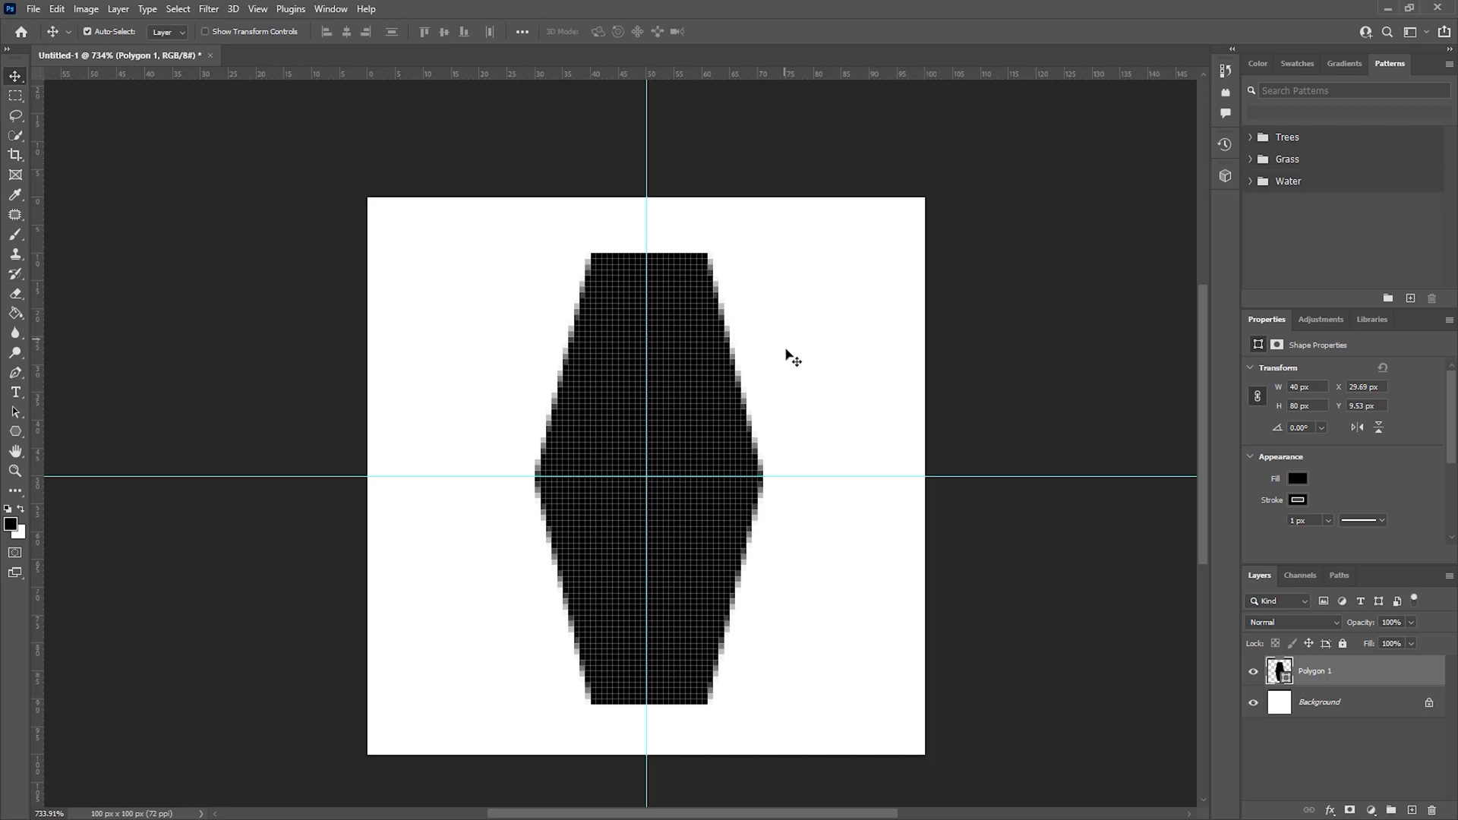
Step: Rasterize the Polygon 1 layer and duplicate it as Polygon 1 copy
{"action": "right_click", "coordinate": [1354, 686]}
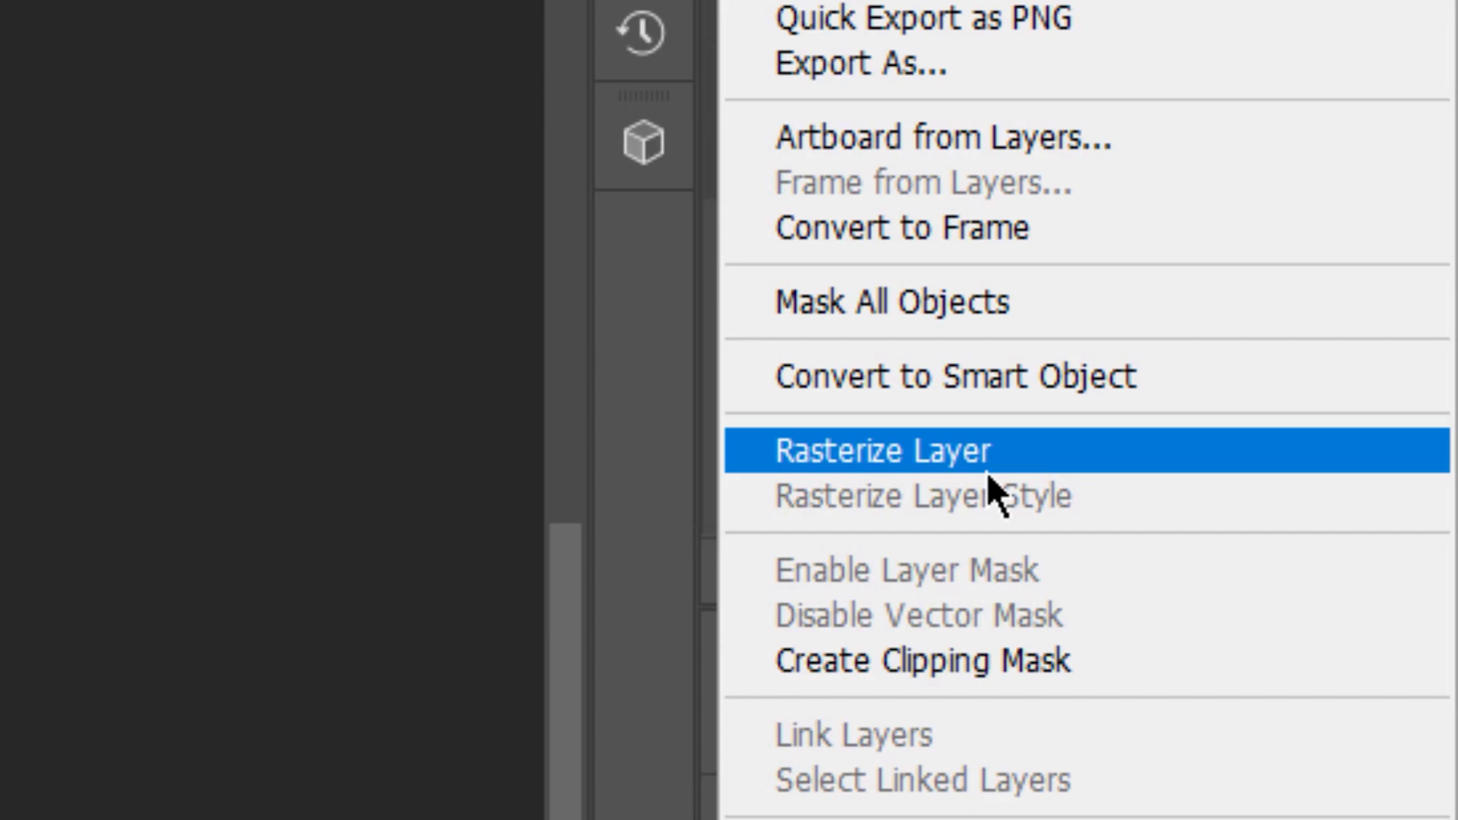
{"action": "left_click", "coordinate": [988, 469]}
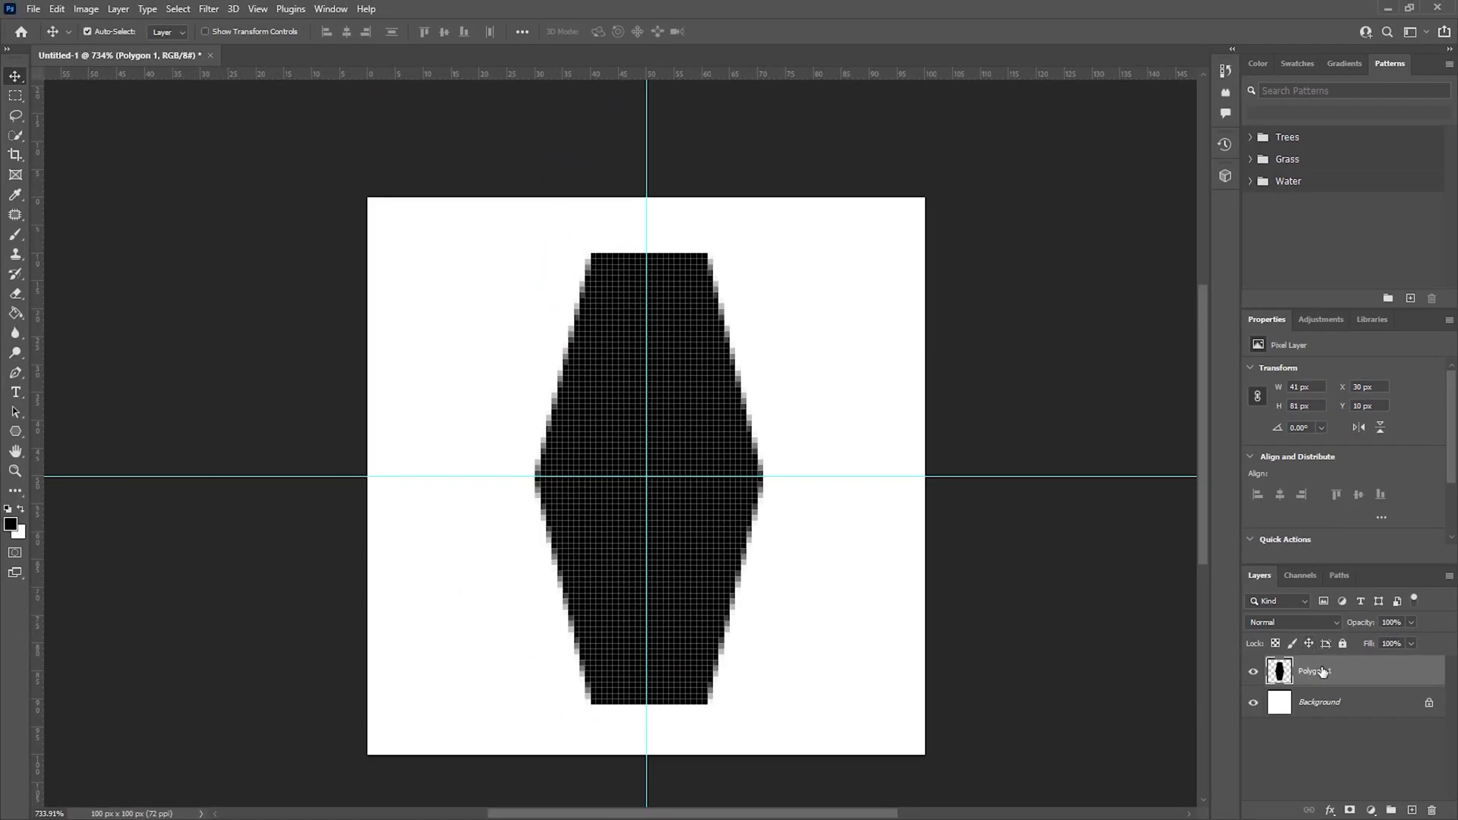
{"action": "right_click", "coordinate": [1323, 672]}
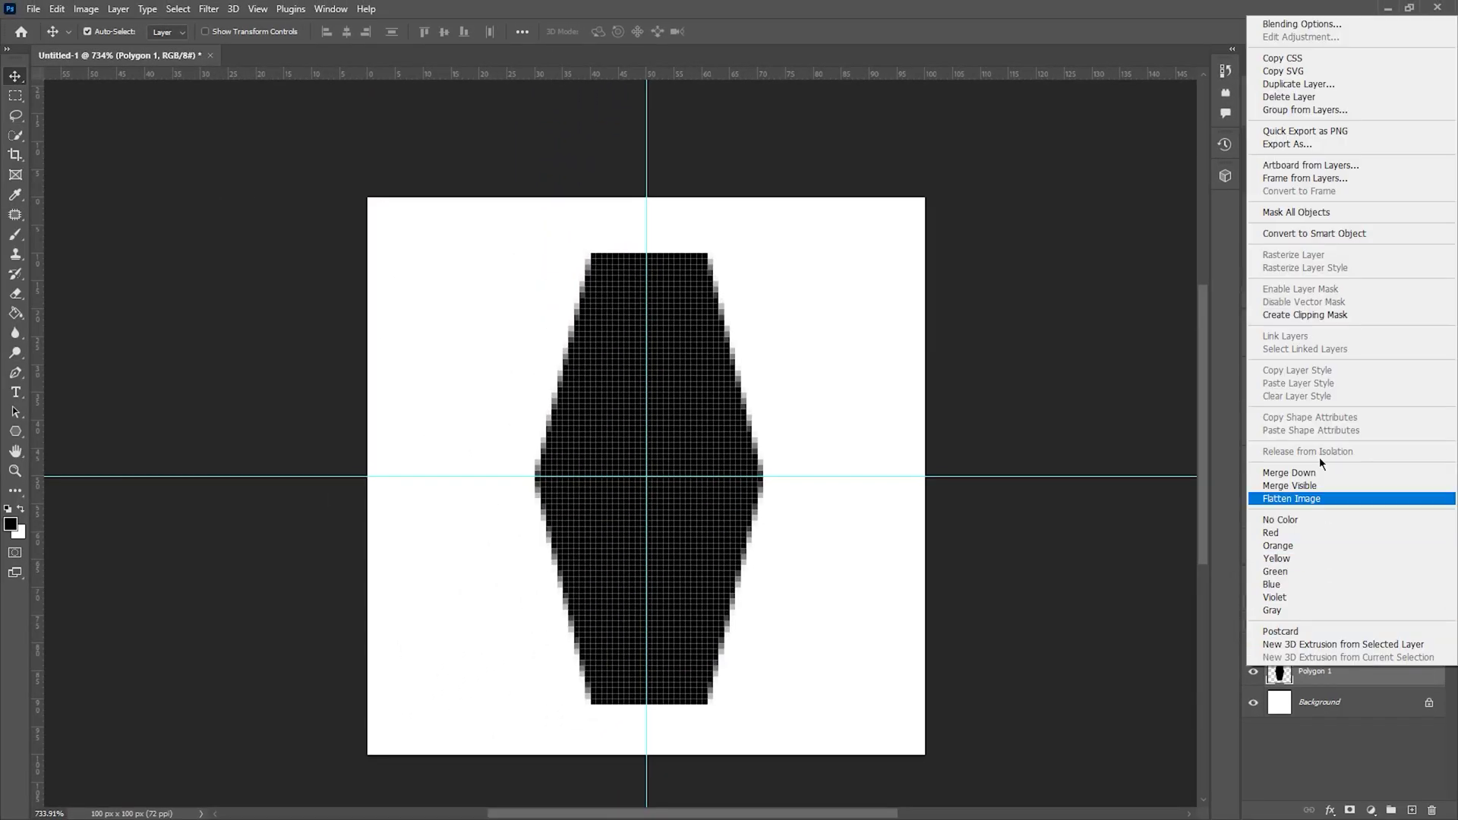
{"action": "left_click", "coordinate": [1300, 83]}
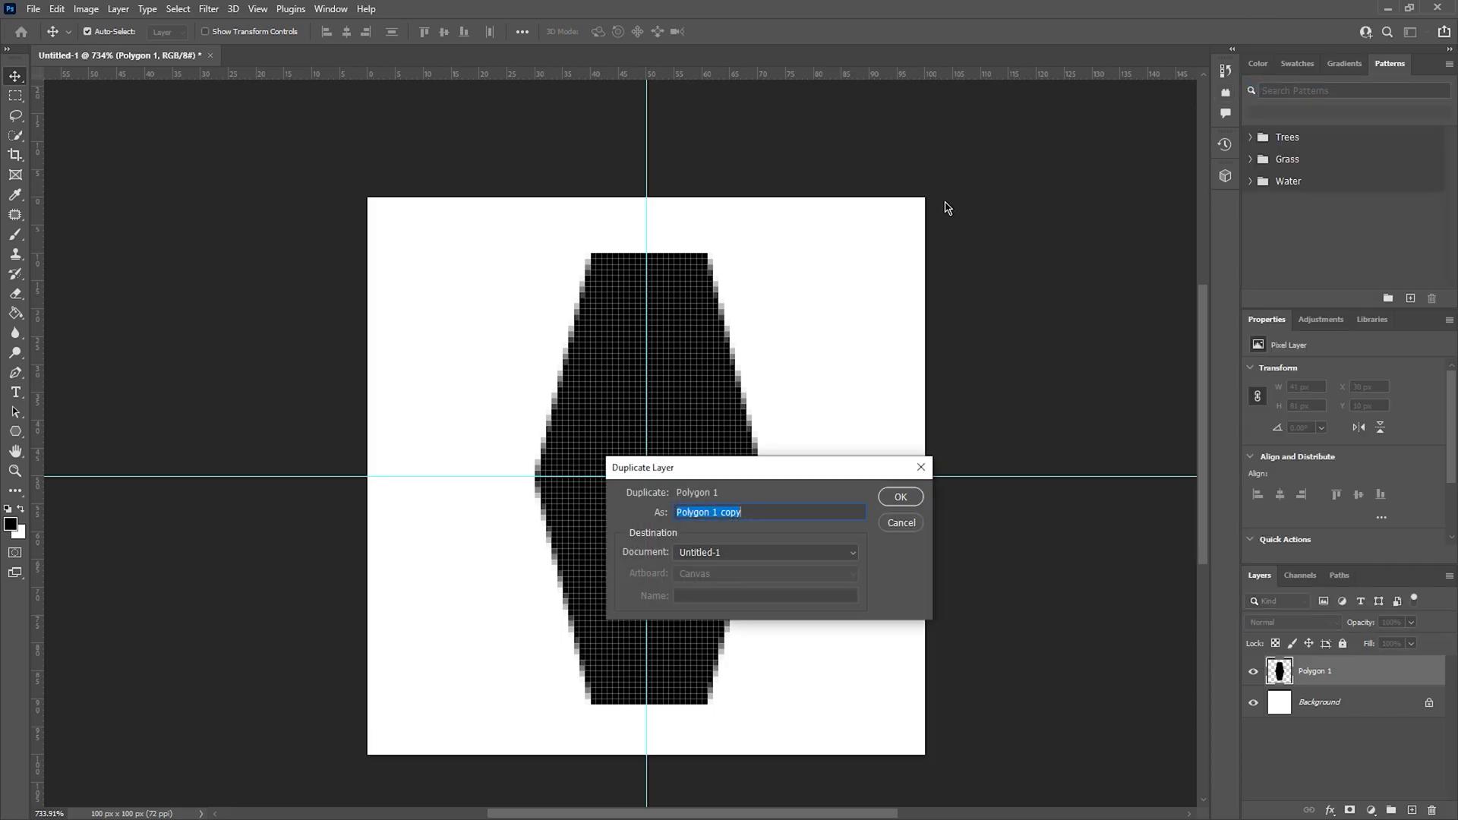
{"action": "left_click", "coordinate": [901, 498]}
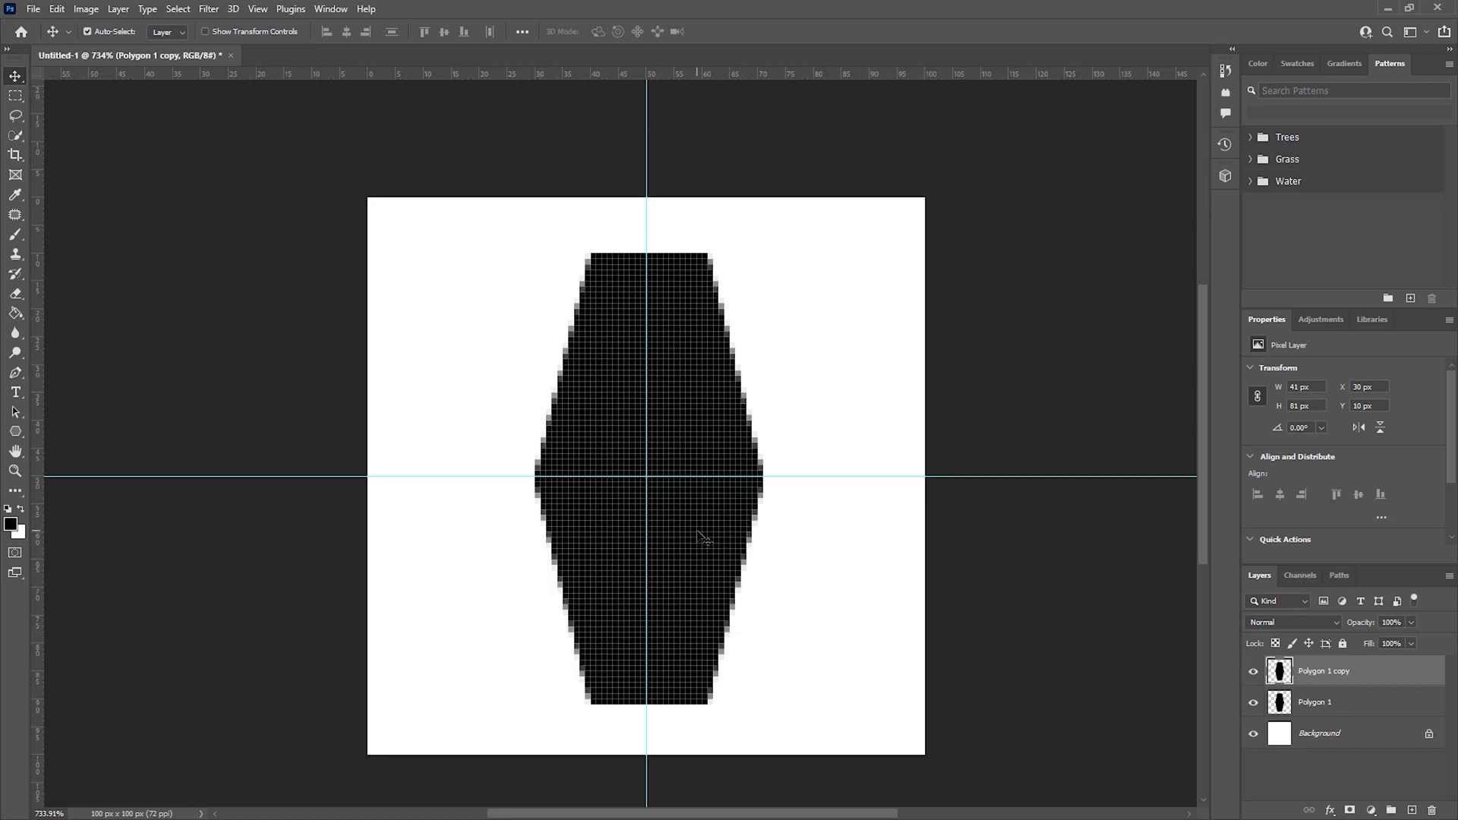
Step: Offset Polygon 1 copy by +50 px horizontally and vertically with Wrap Around
{"action": "left_click", "coordinate": [209, 8]}
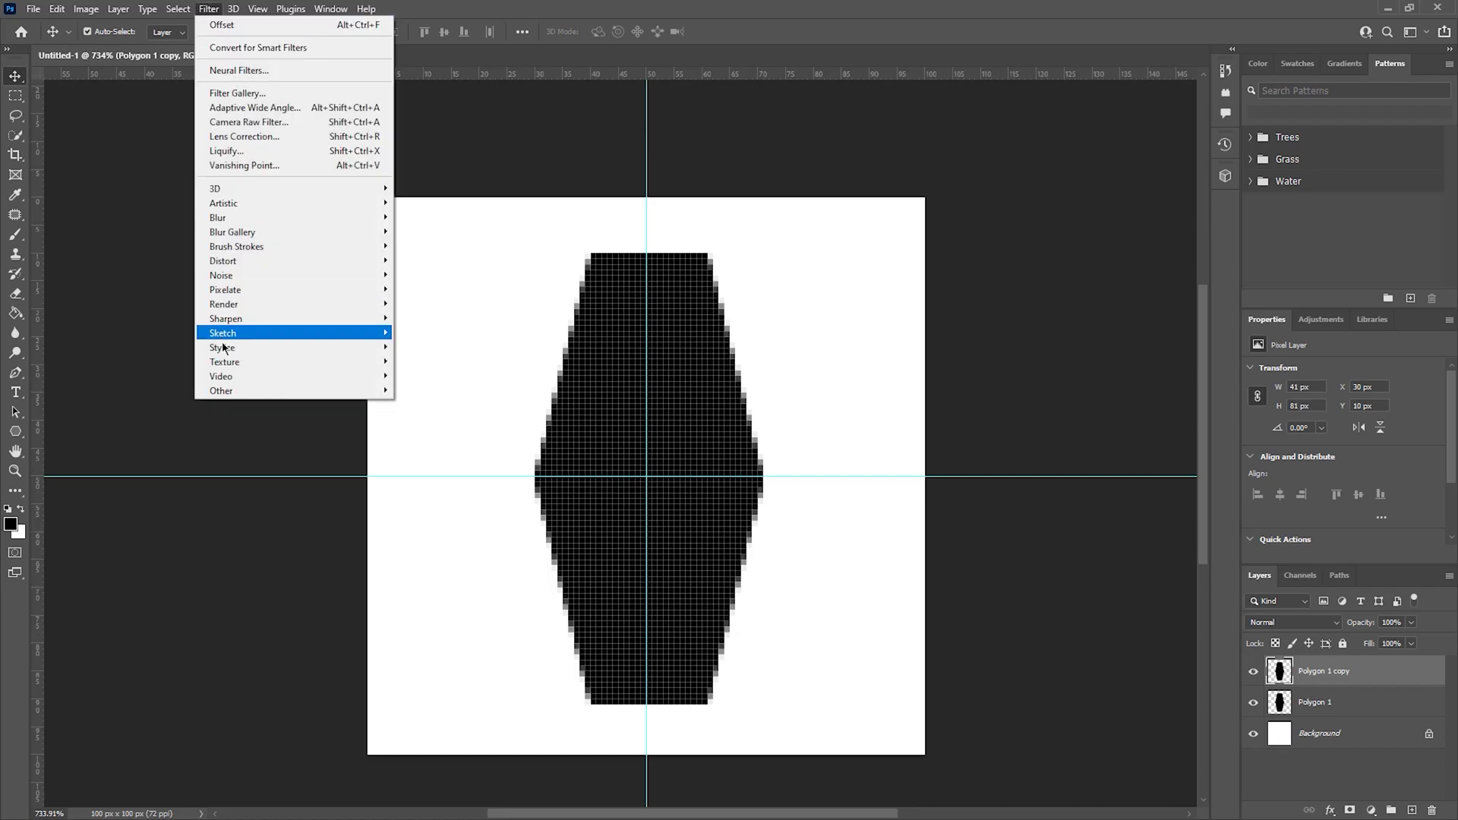
{"action": "mouse_move", "coordinate": [227, 390]}
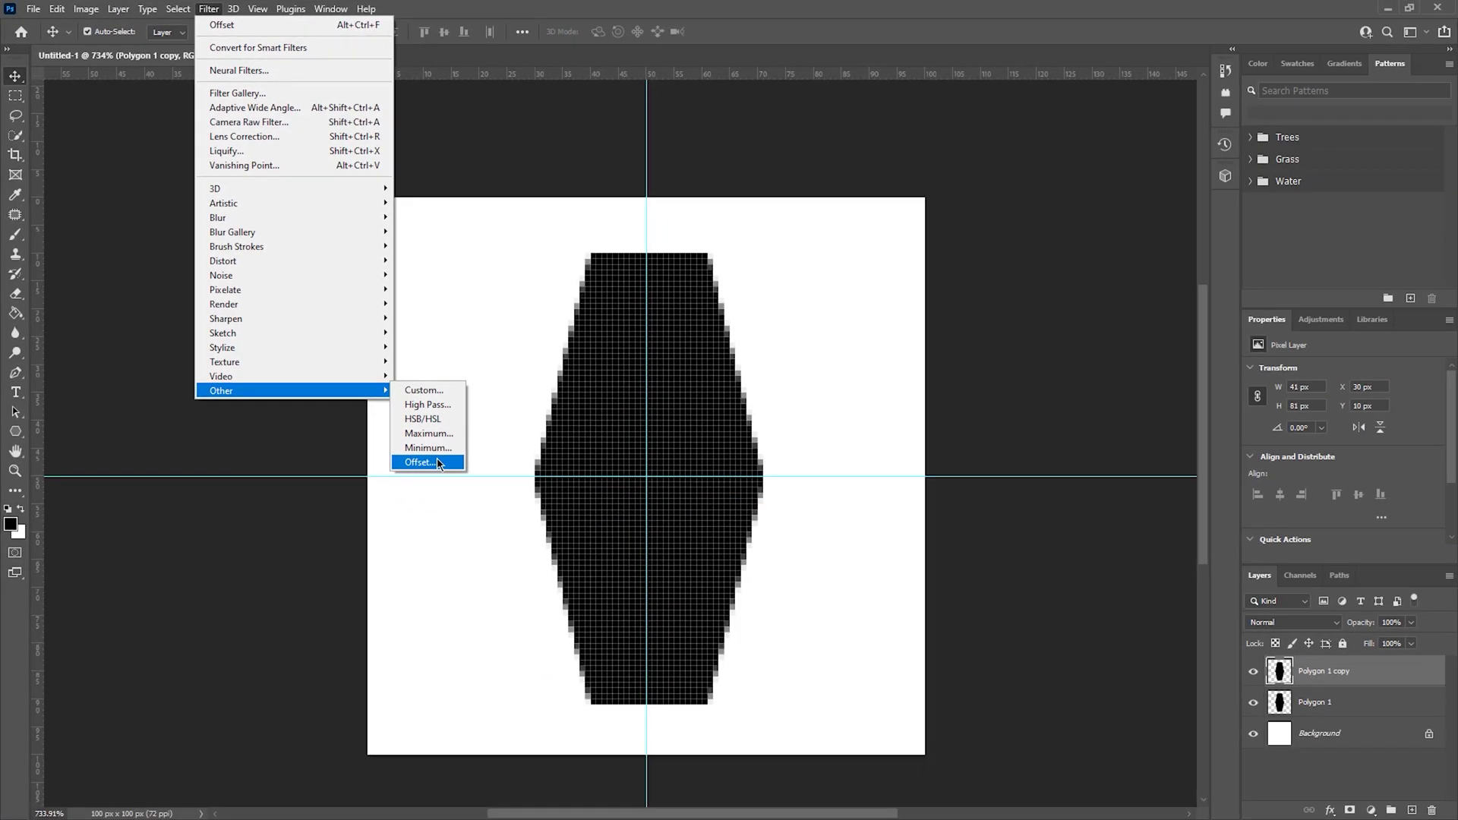
{"action": "left_click", "coordinate": [437, 464]}
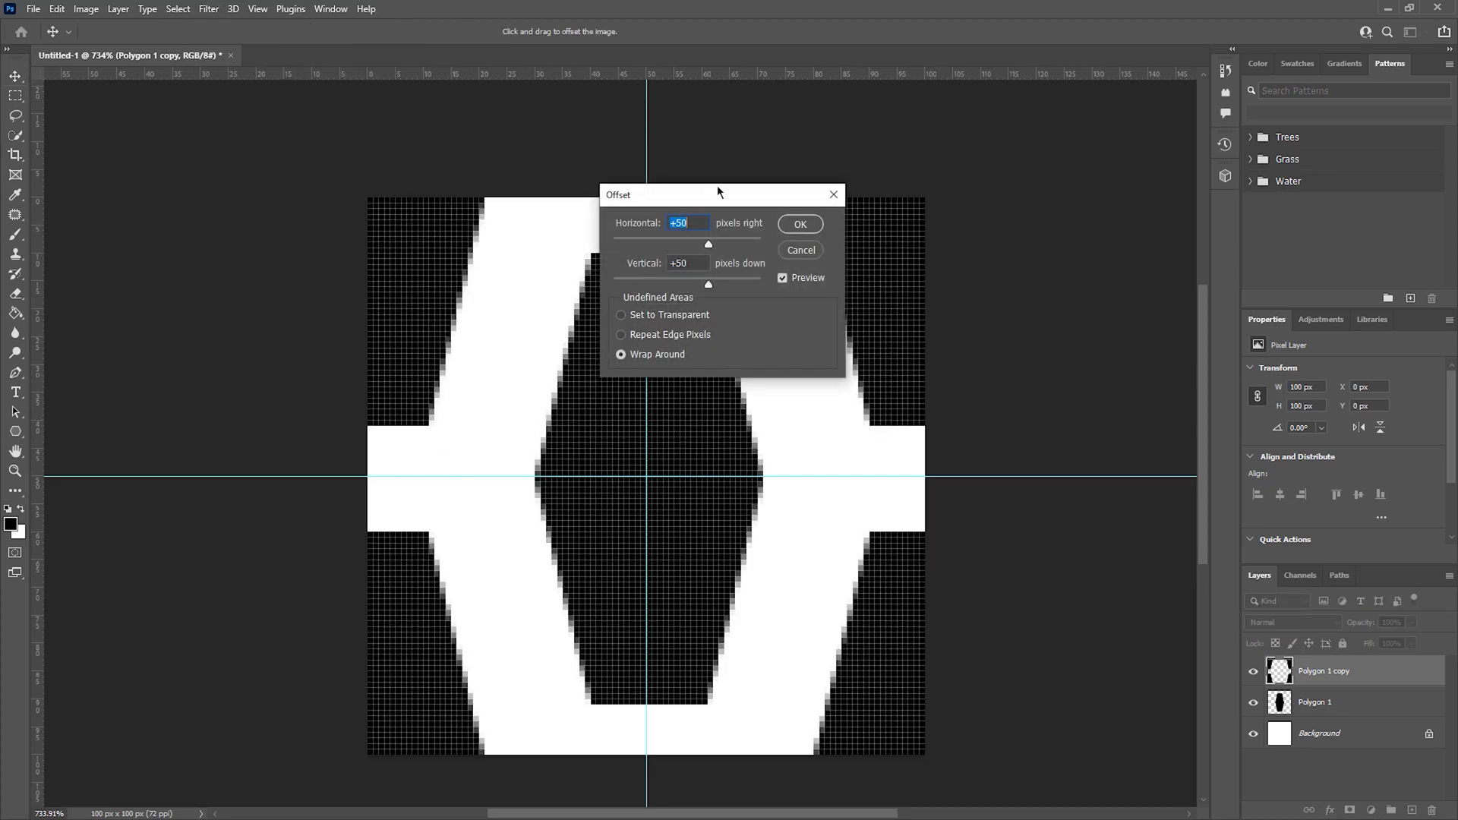
{"action": "double_click", "coordinate": [688, 263]}
{"action": "left_click", "coordinate": [800, 224]}
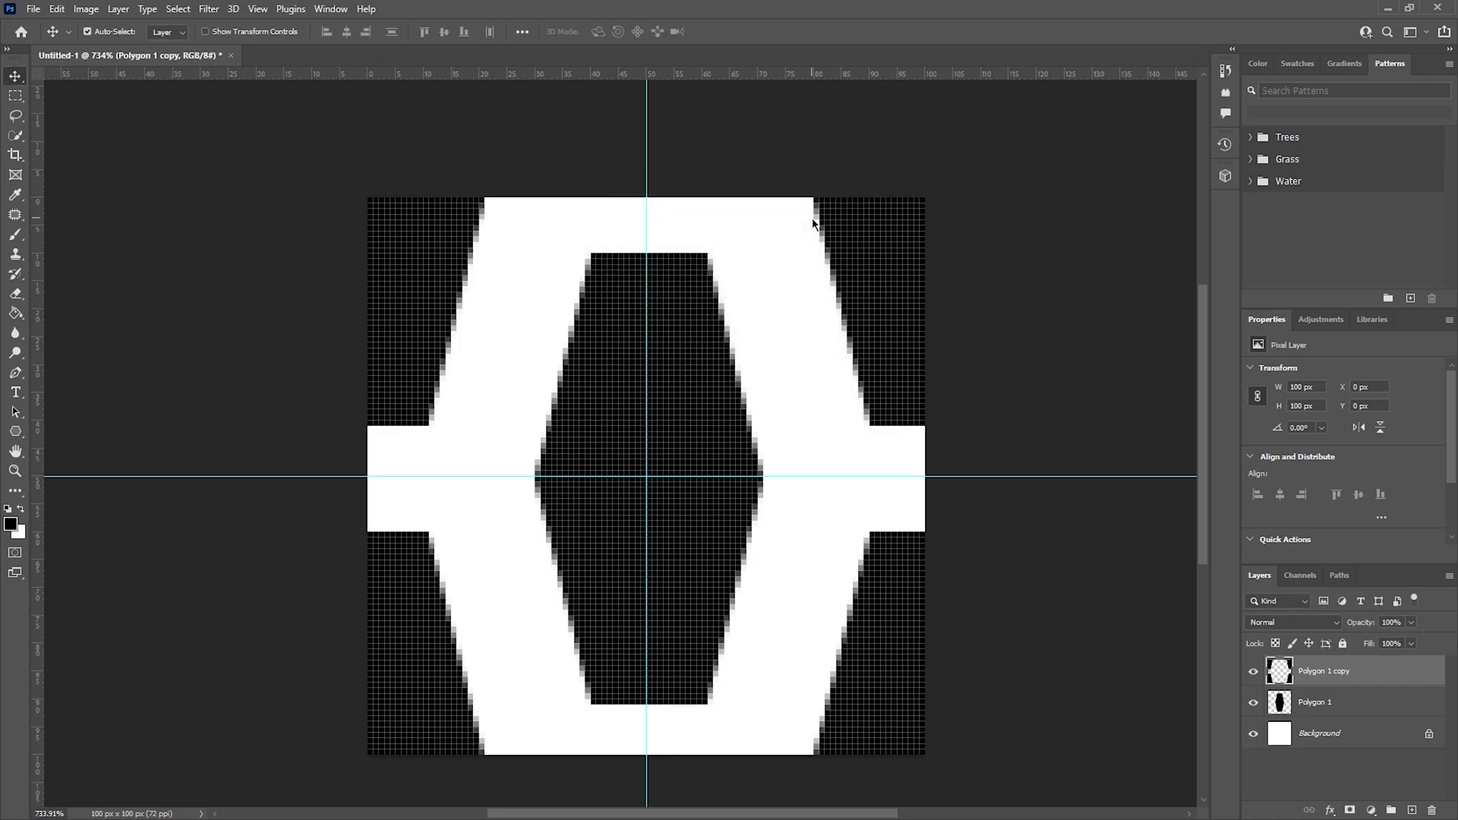
Step: Select Polygon 1 and Polygon 1 copy and merge them into one layer
{"action": "left_click", "coordinate": [1310, 703]}
{"action": "left_click", "coordinate": [1315, 676]}
{"action": "left_click", "coordinate": [1318, 702]}
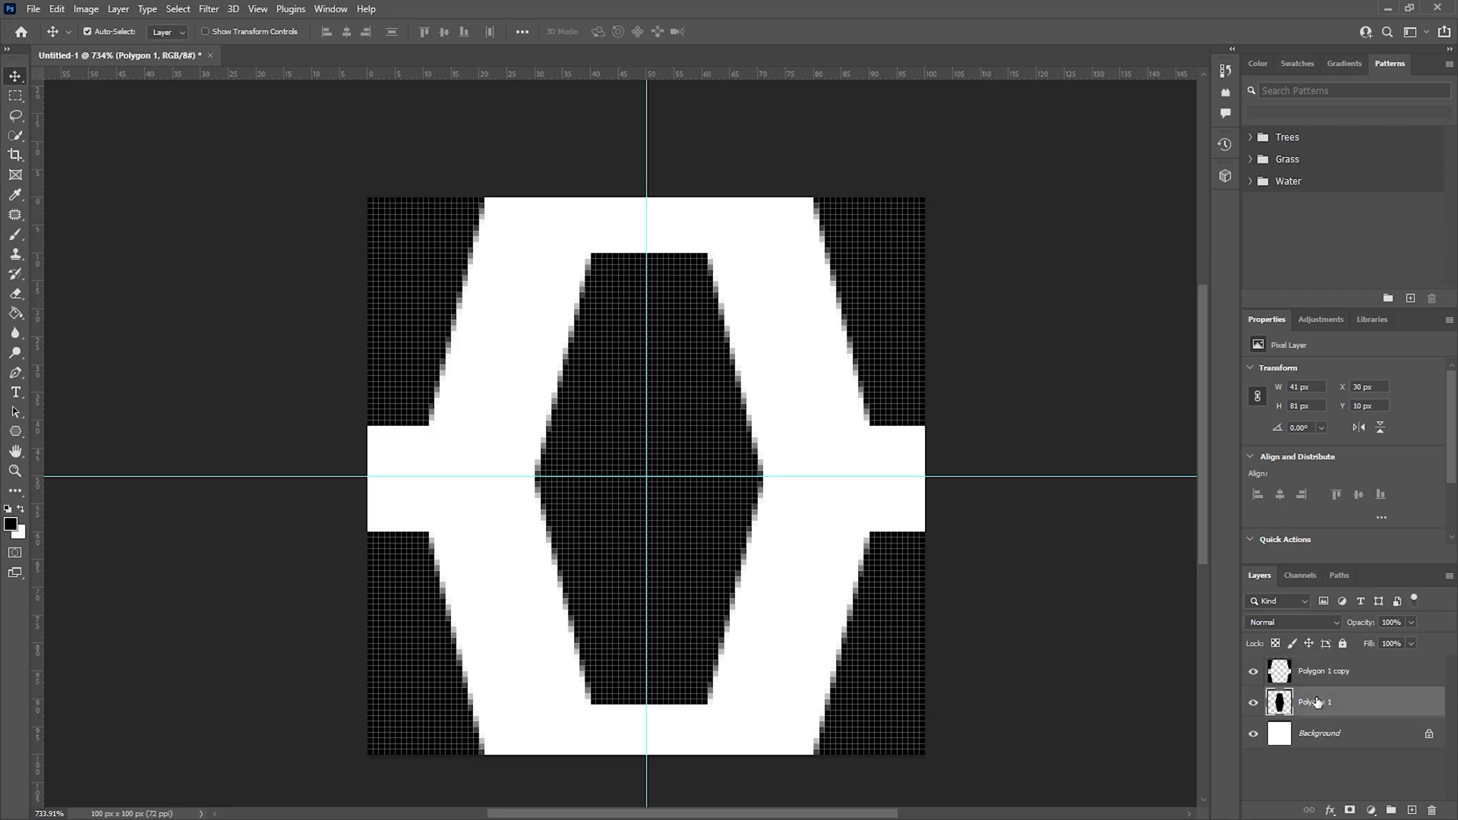
{"action": "left_click", "coordinate": [1322, 676], "text": "shift"}
{"action": "key", "text": "ctrl+e"}
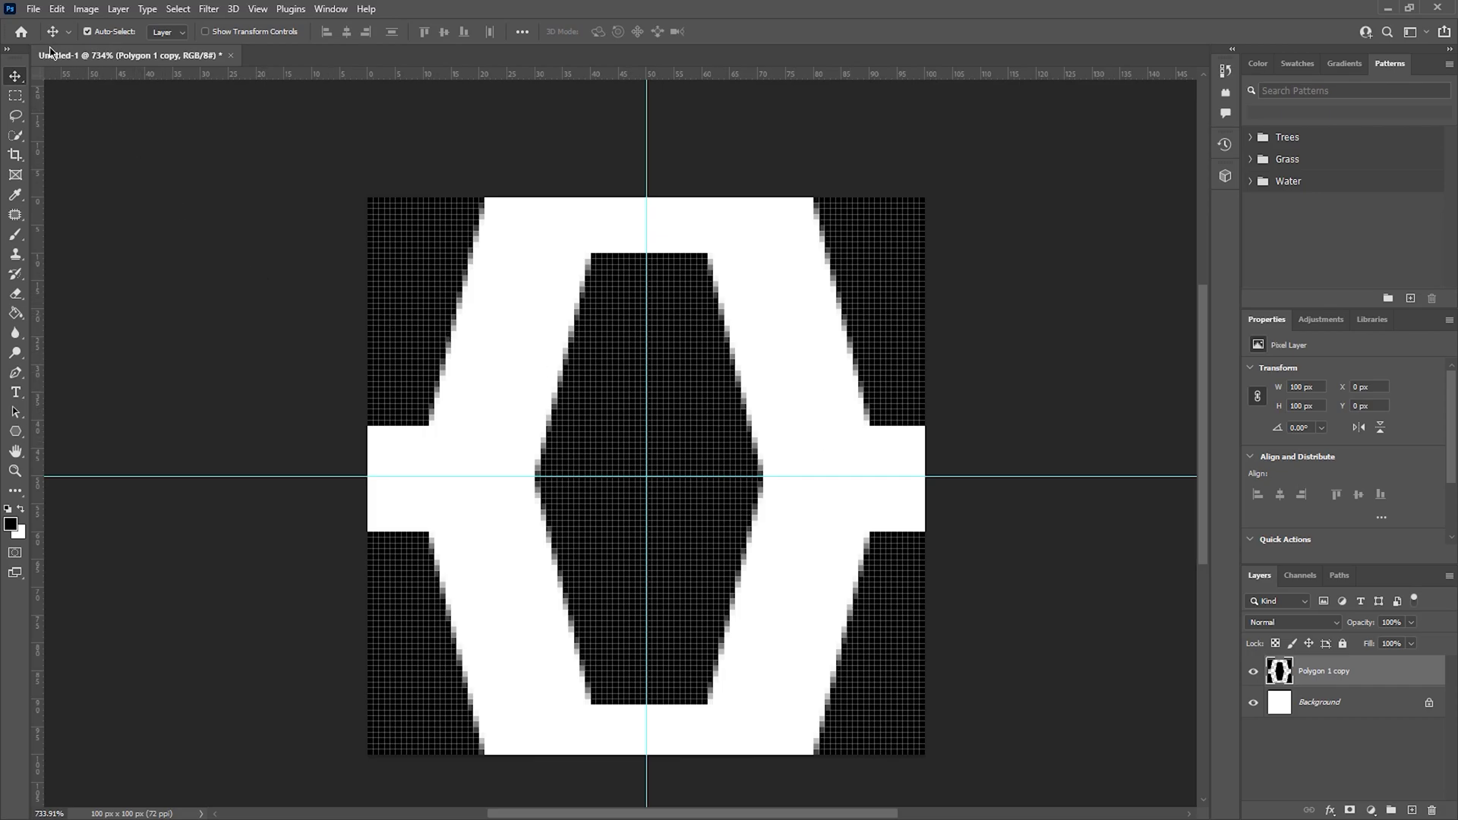
Step: Define the merged hexagon tile as a new pattern named TEST
{"action": "left_click", "coordinate": [58, 9]}
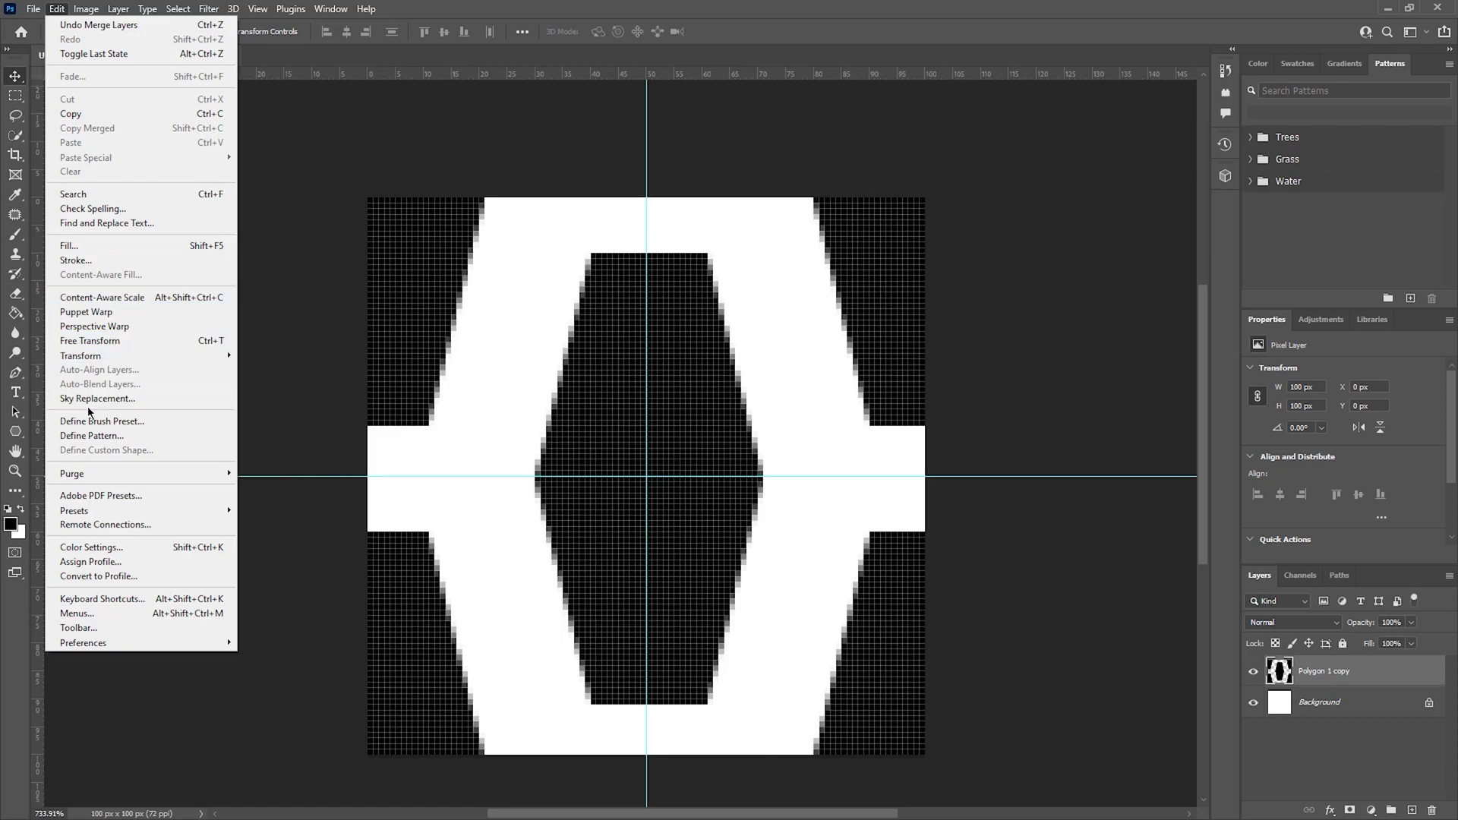
{"action": "left_click", "coordinate": [99, 438]}
{"action": "type", "text": "T"}
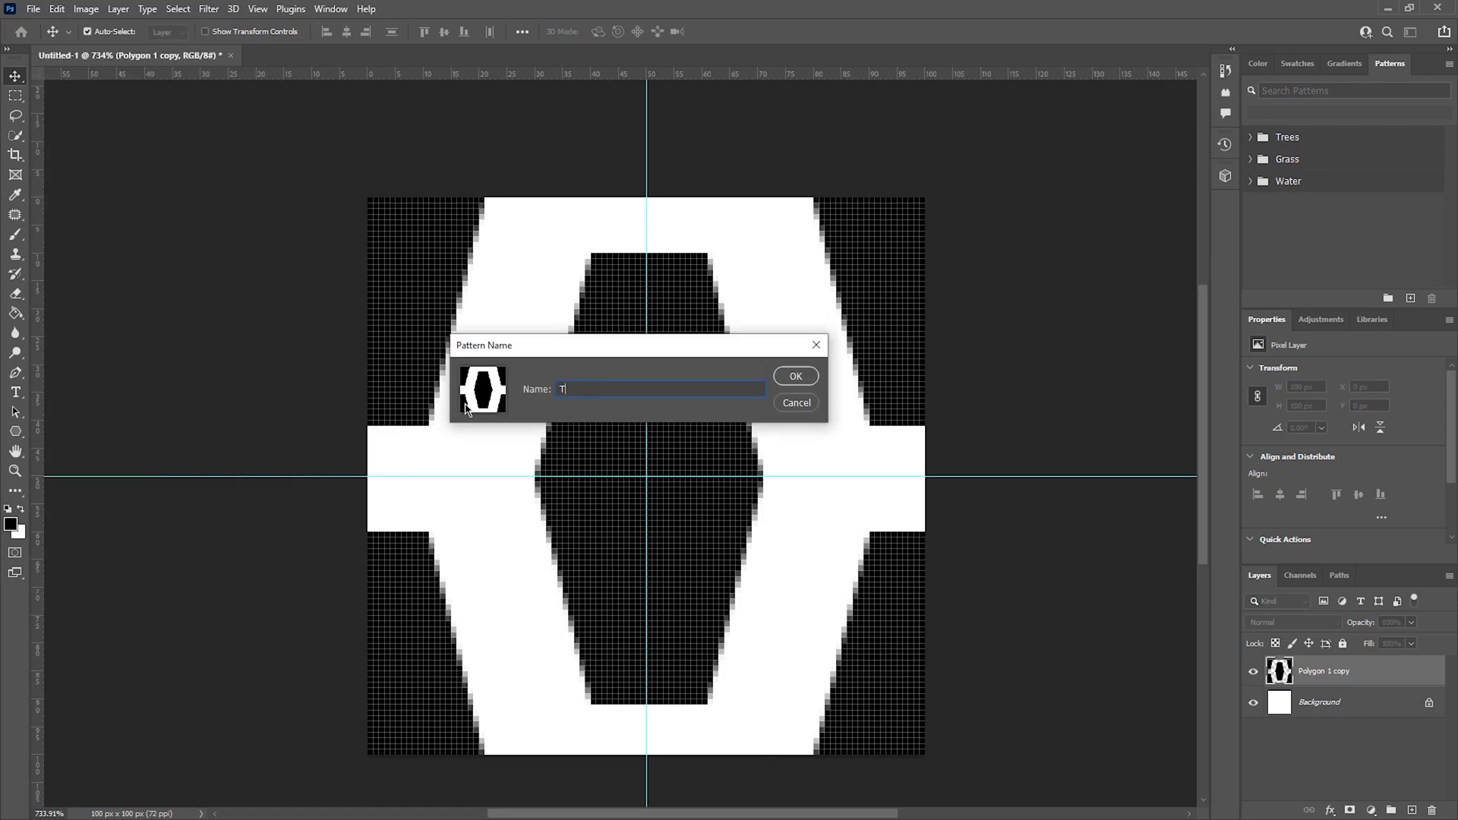
{"action": "type", "text": "EST"}
{"action": "key", "text": "Return"}
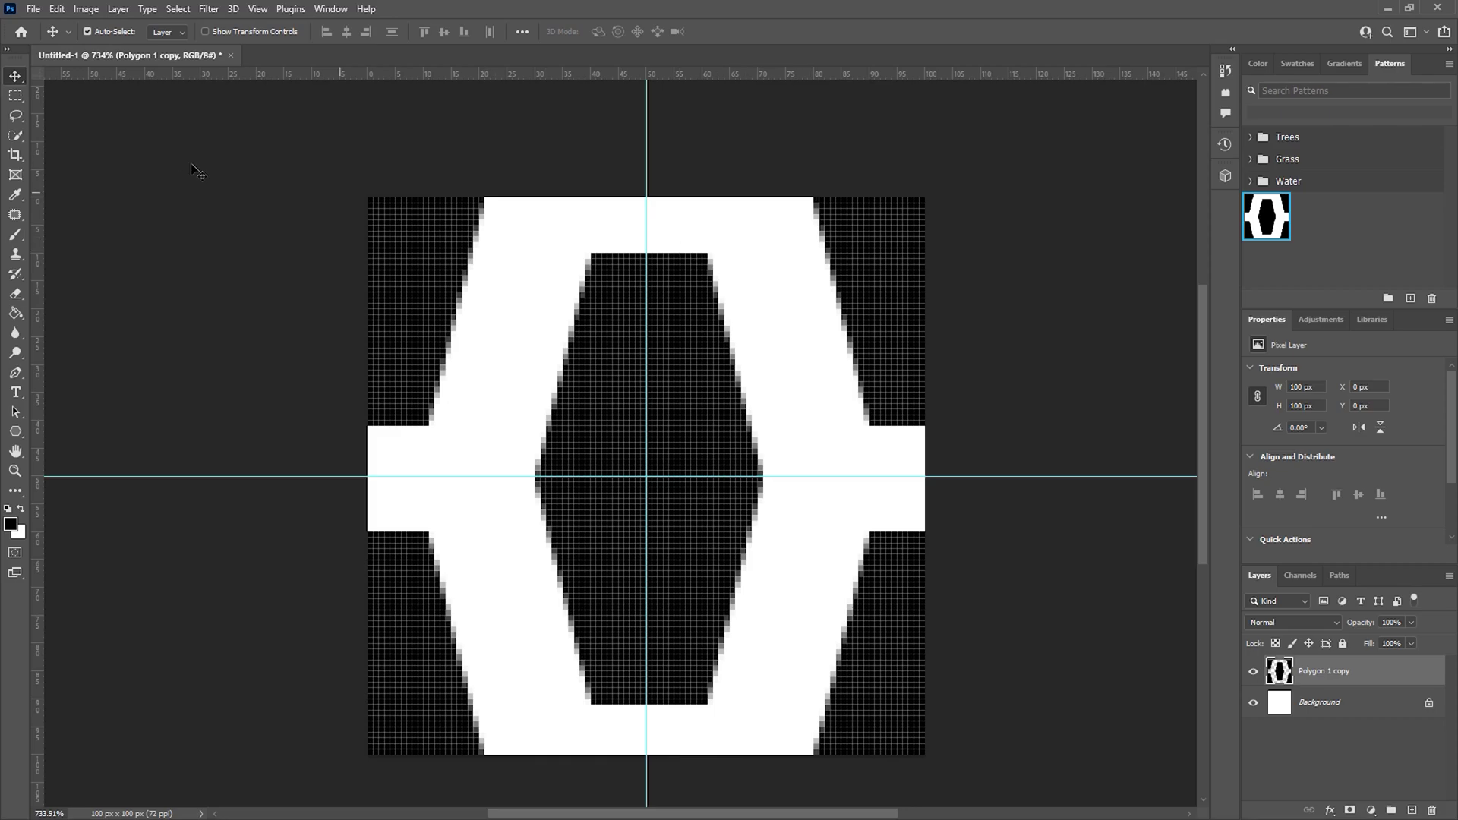
Step: Create a new 1000 × 1000 px document at 72 ppi, Untitled-2
{"action": "left_click", "coordinate": [33, 8]}
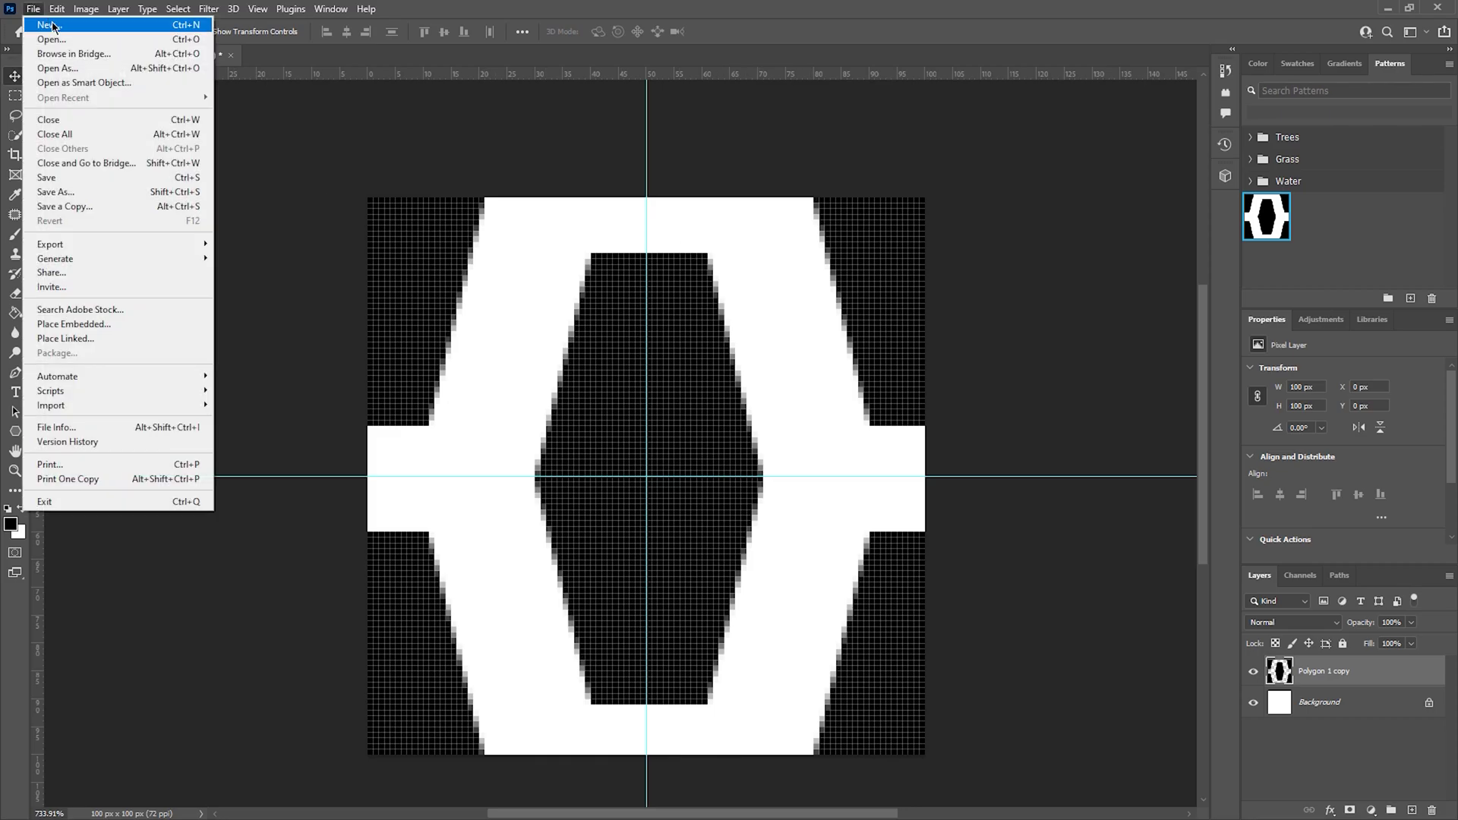
{"action": "left_click", "coordinate": [52, 25]}
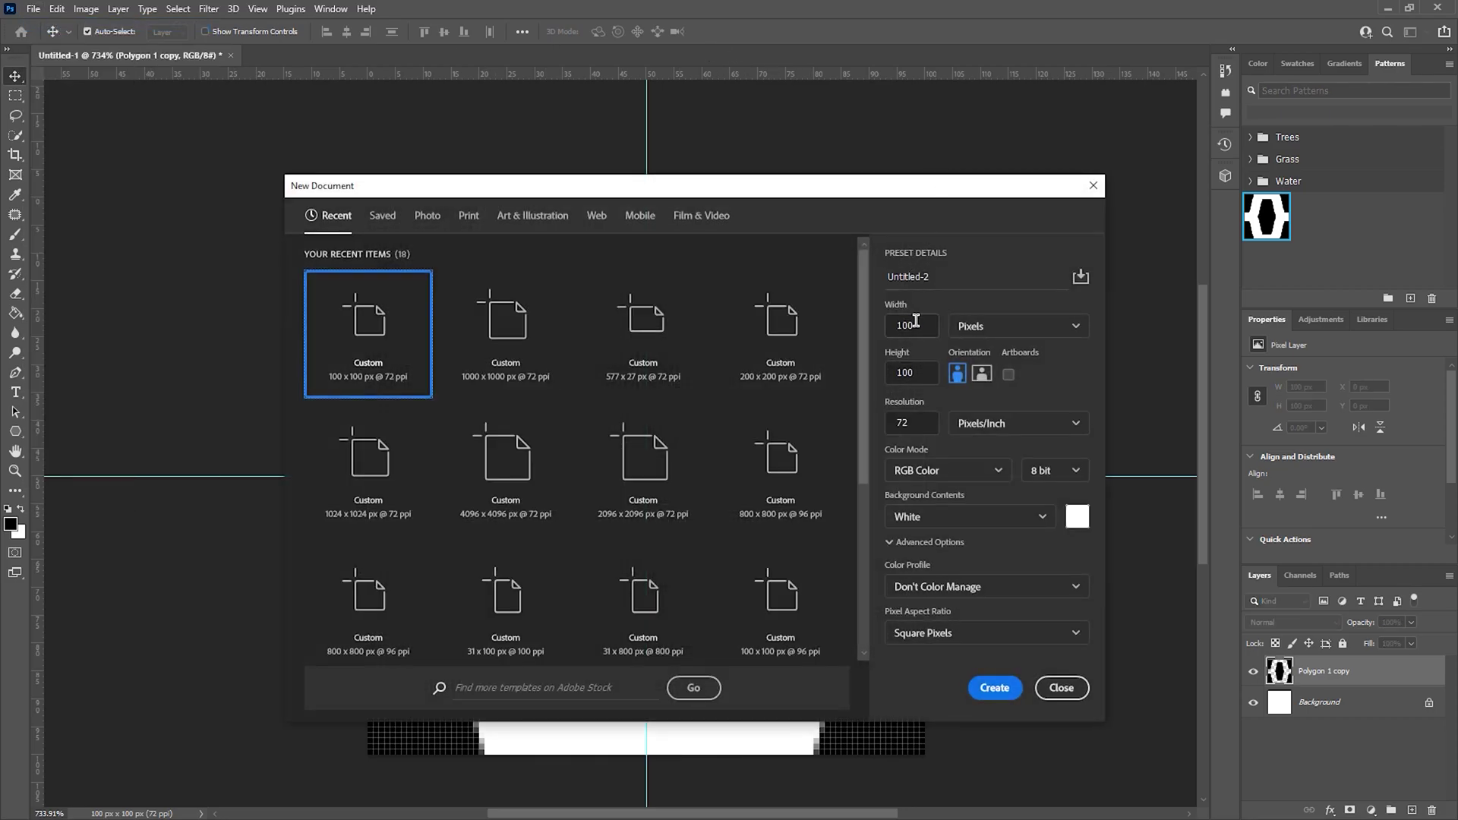
{"action": "left_click", "coordinate": [916, 322]}
{"action": "type", "text": "0"}
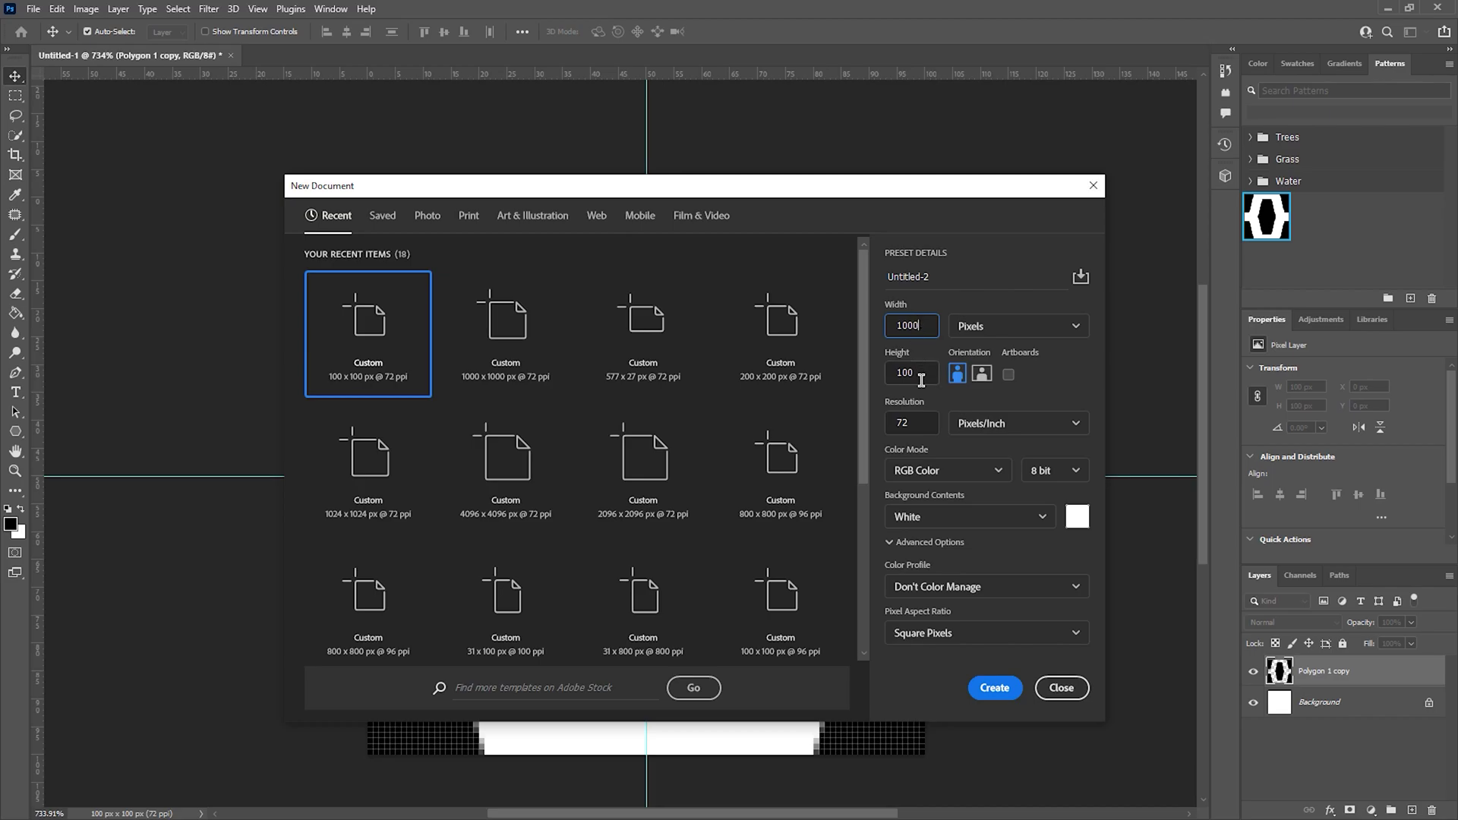
{"action": "left_click", "coordinate": [921, 373]}
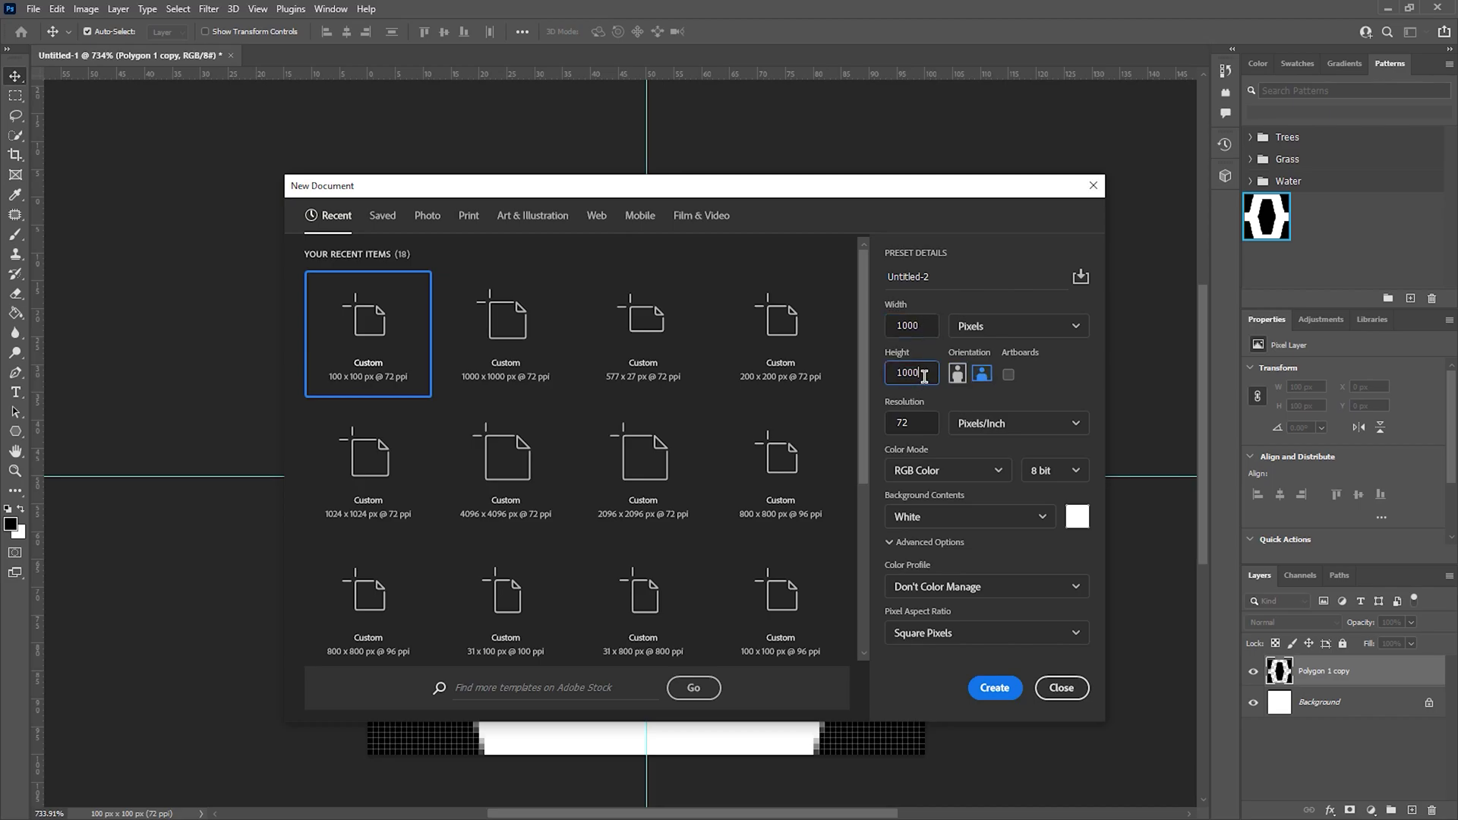
{"action": "left_click", "coordinate": [919, 422]}
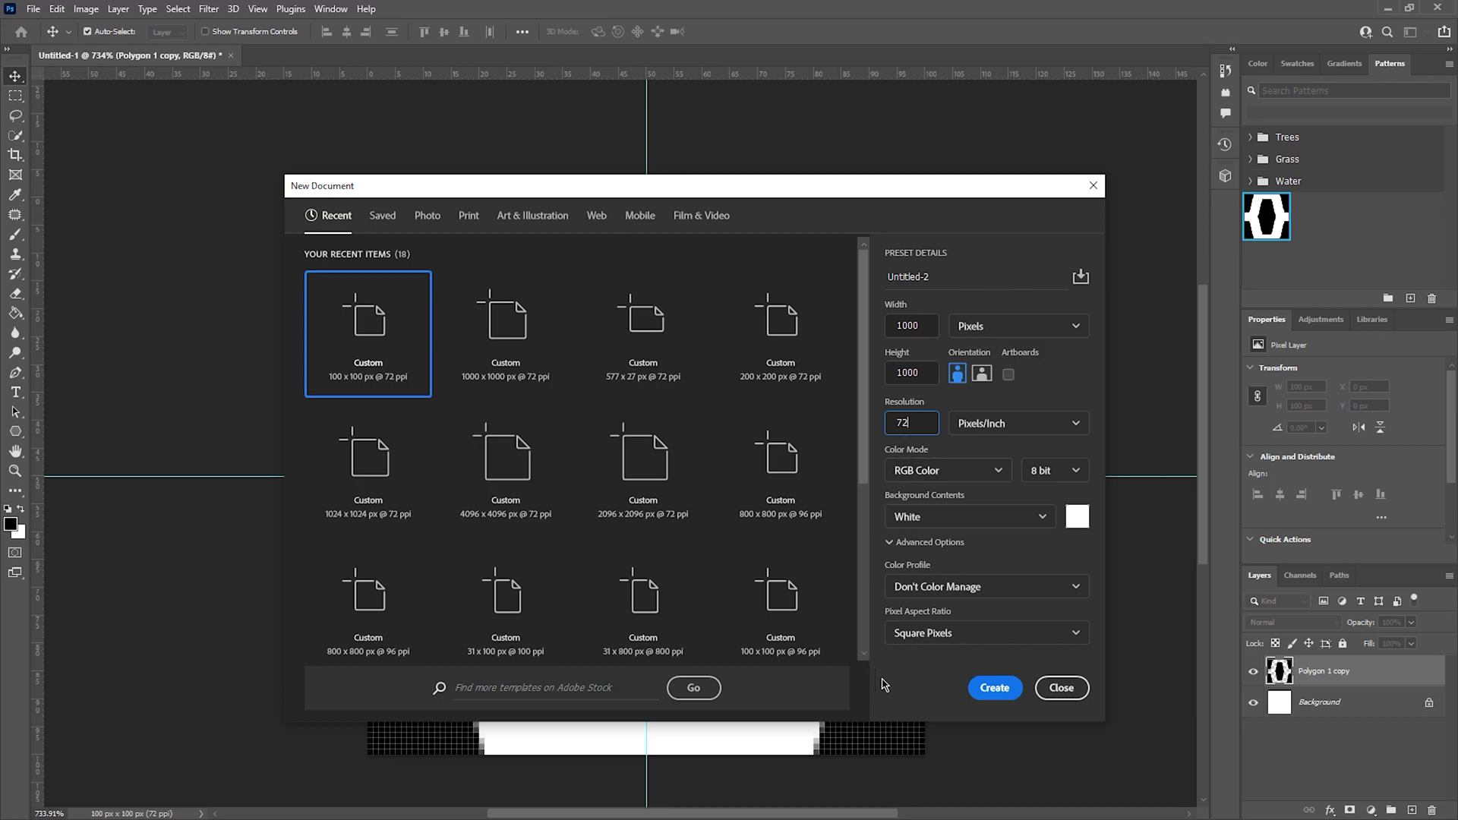
{"action": "left_click", "coordinate": [987, 694]}
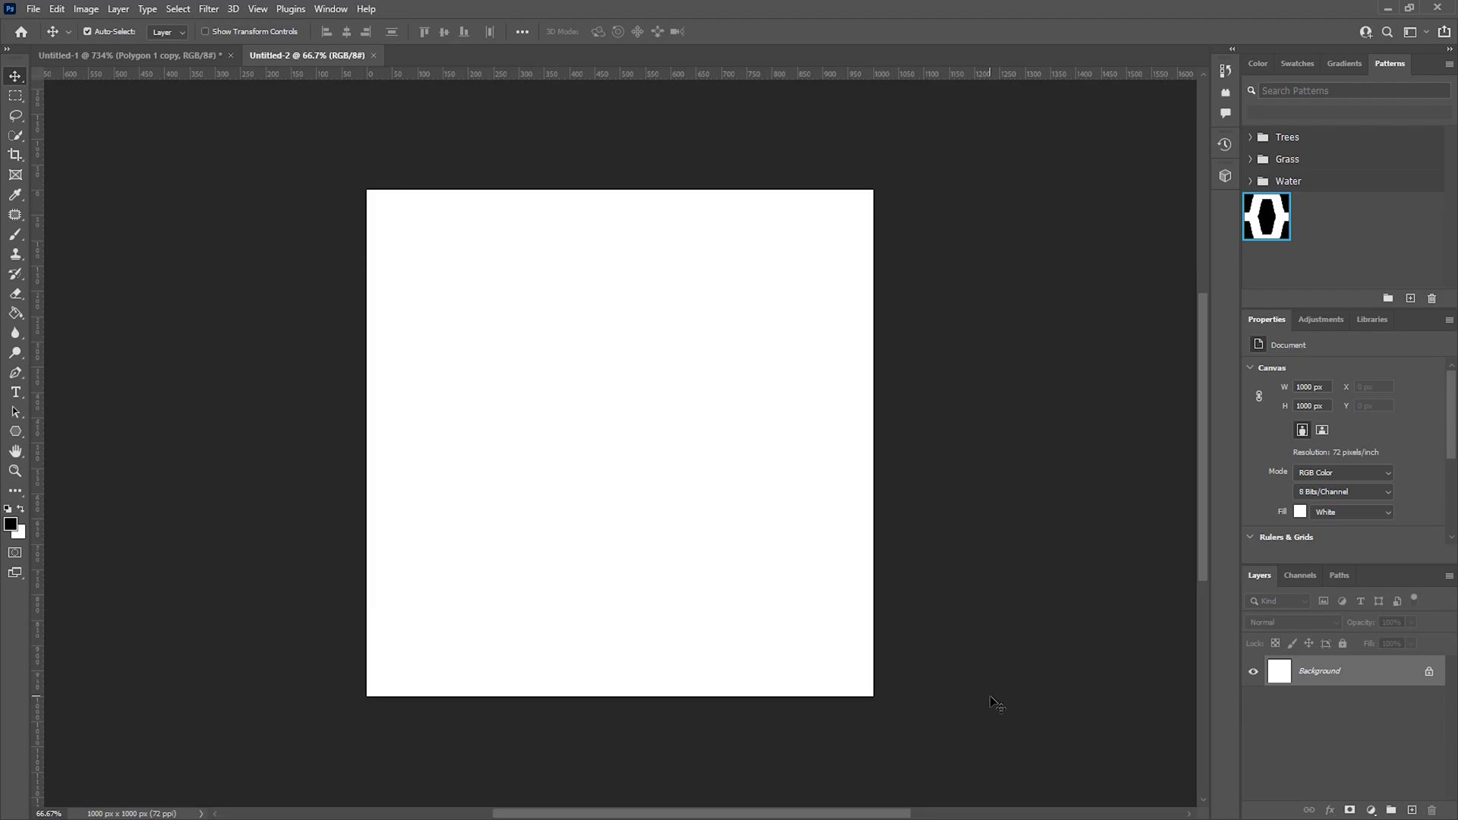
Step: Unlock Background into Layer 0 and add a Pattern Overlay using the TEST hexagon pattern
{"action": "left_click", "coordinate": [1428, 674]}
{"action": "right_click", "coordinate": [1410, 678]}
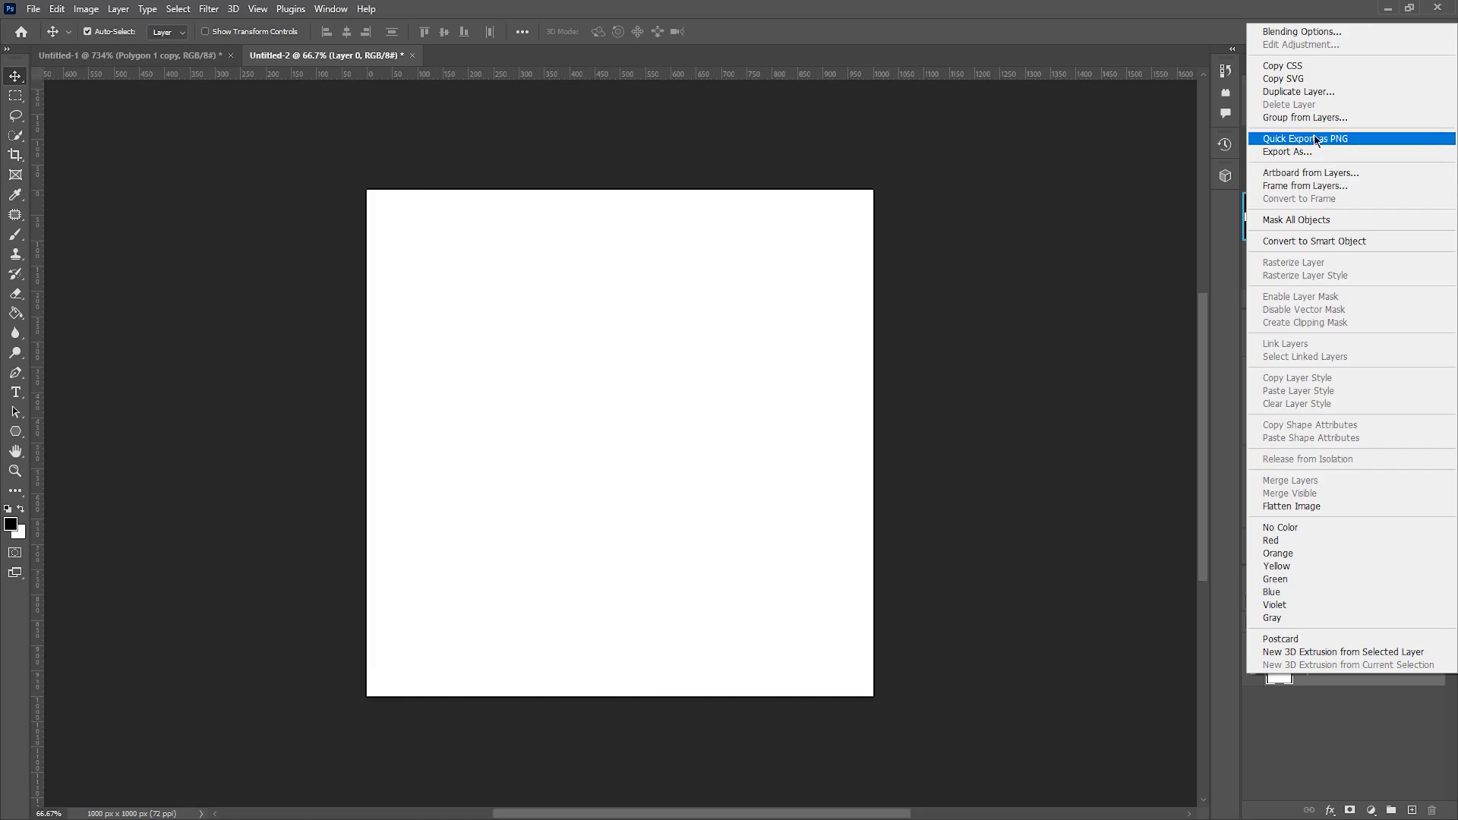
{"action": "left_click", "coordinate": [1313, 34]}
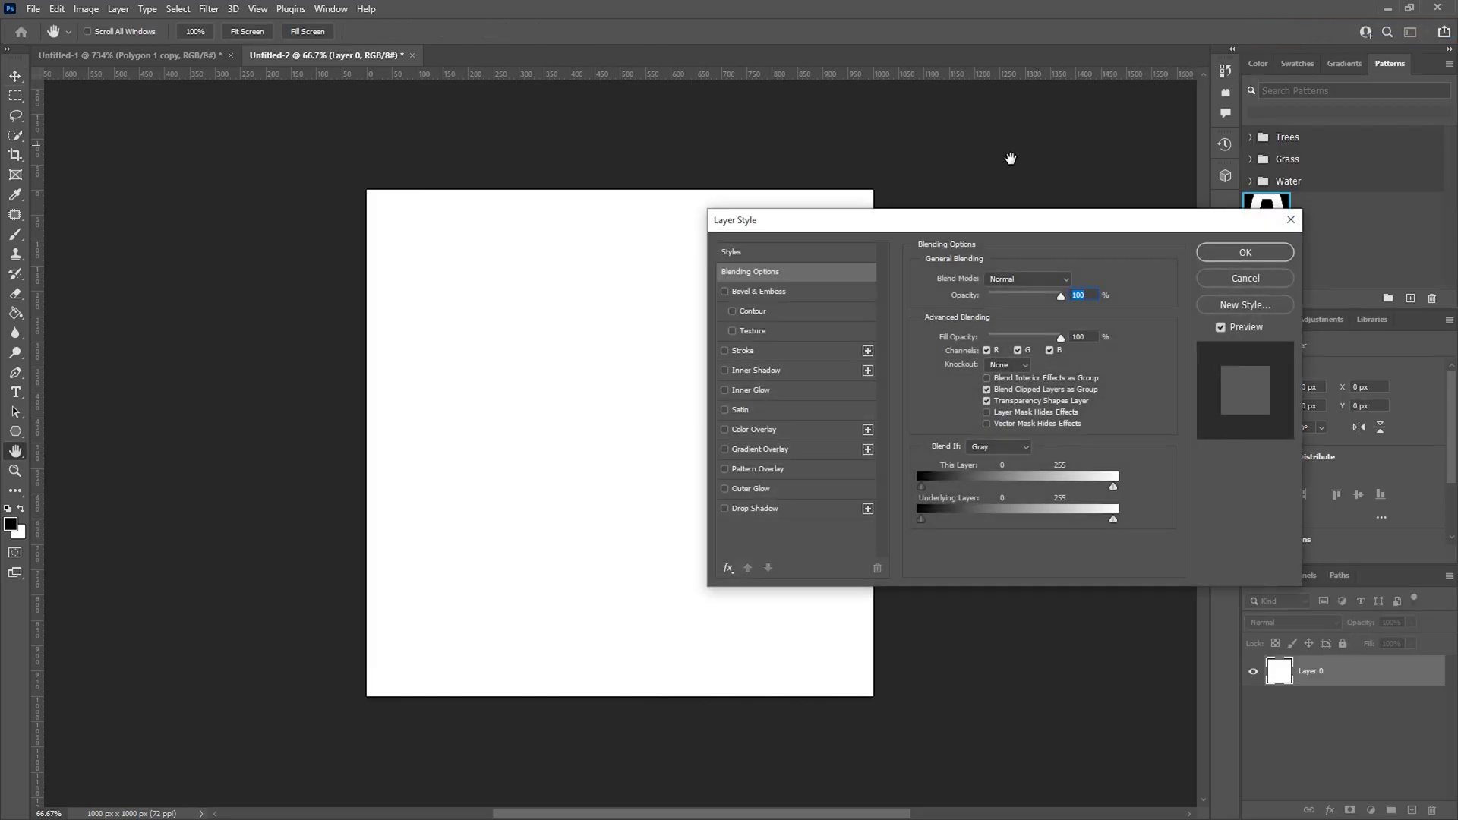
{"action": "left_click", "coordinate": [725, 471]}
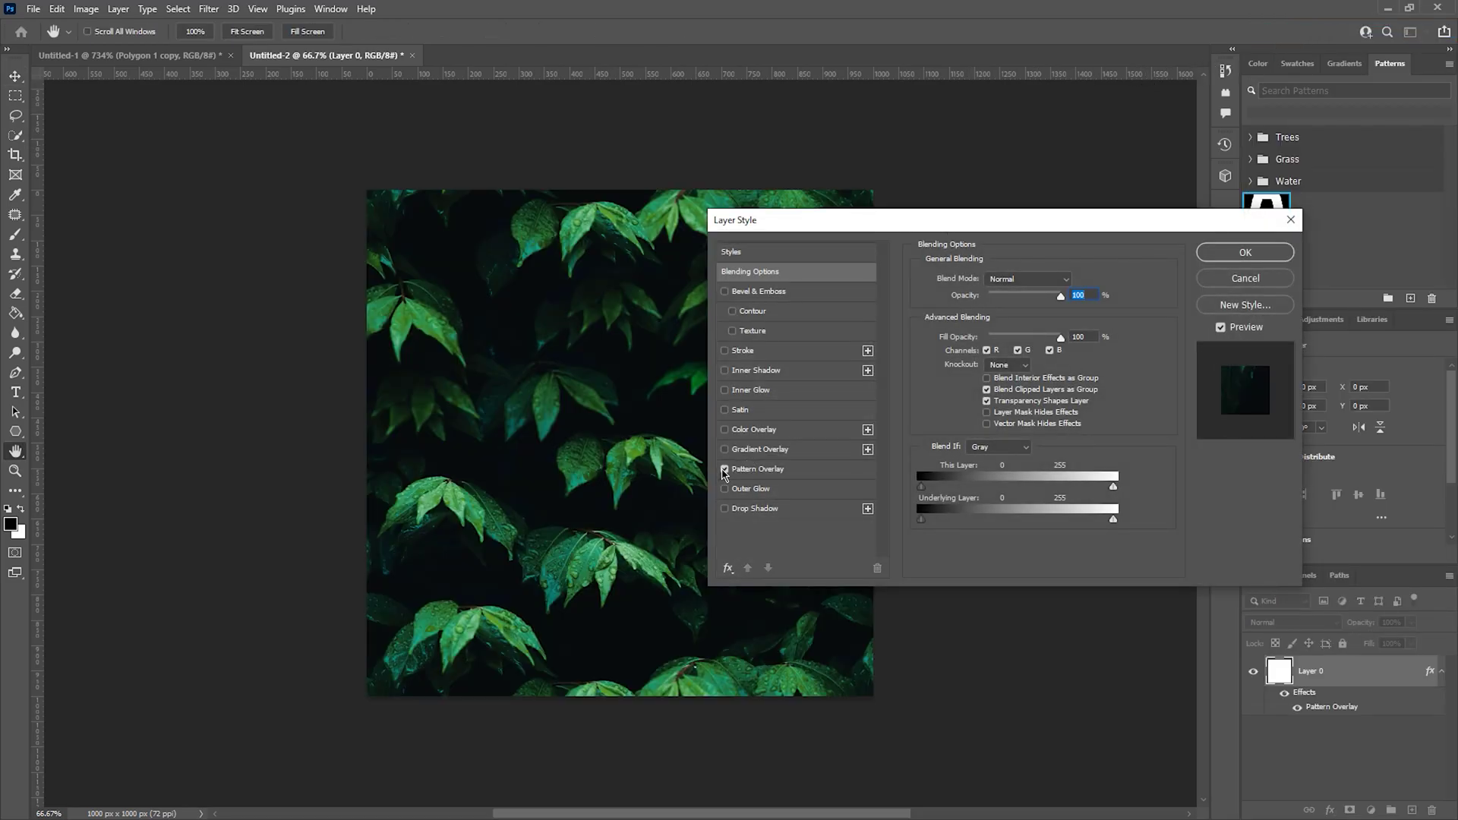
{"action": "left_click", "coordinate": [777, 471]}
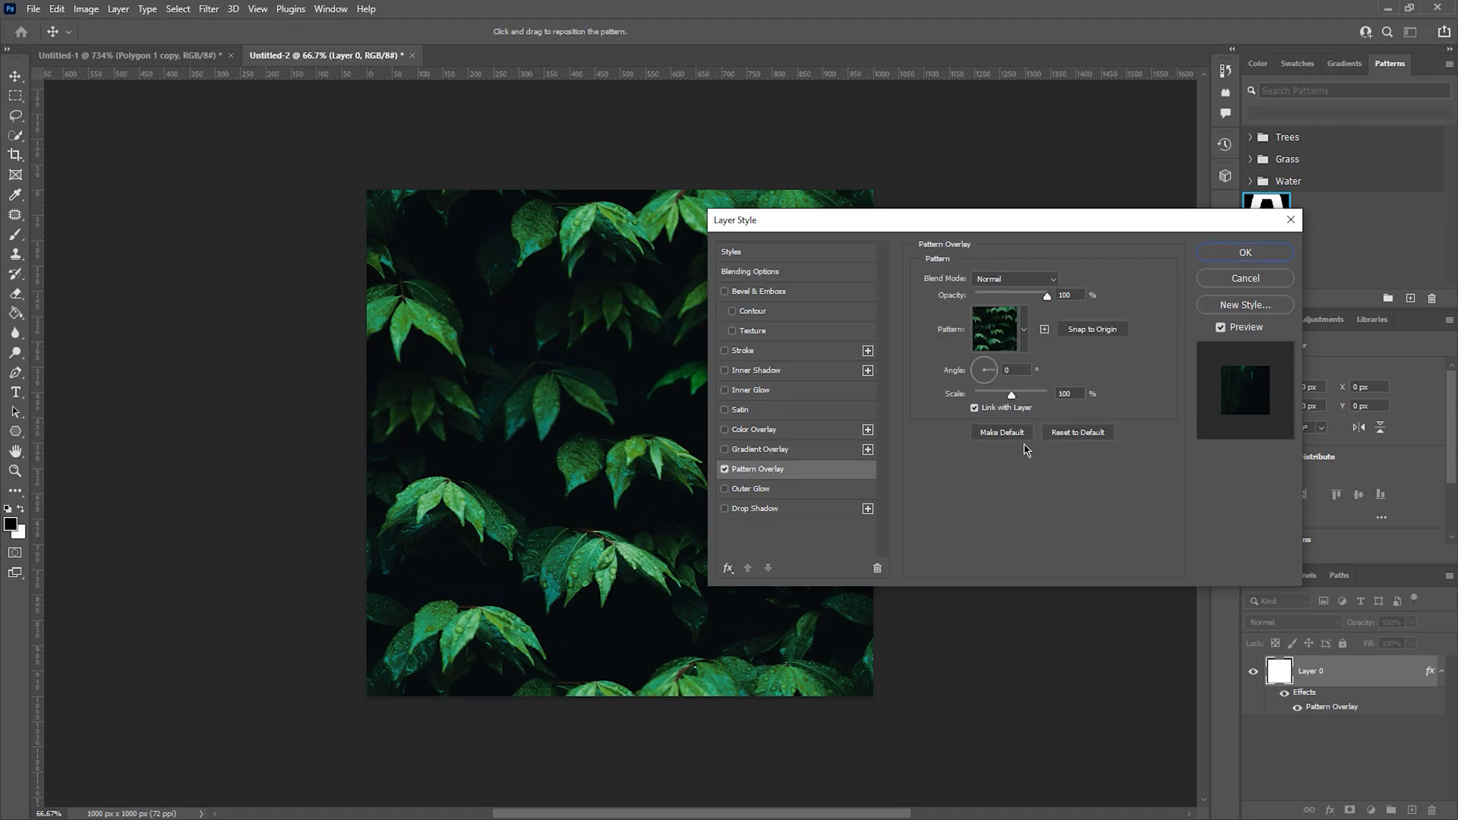
{"action": "left_click", "coordinate": [1024, 329]}
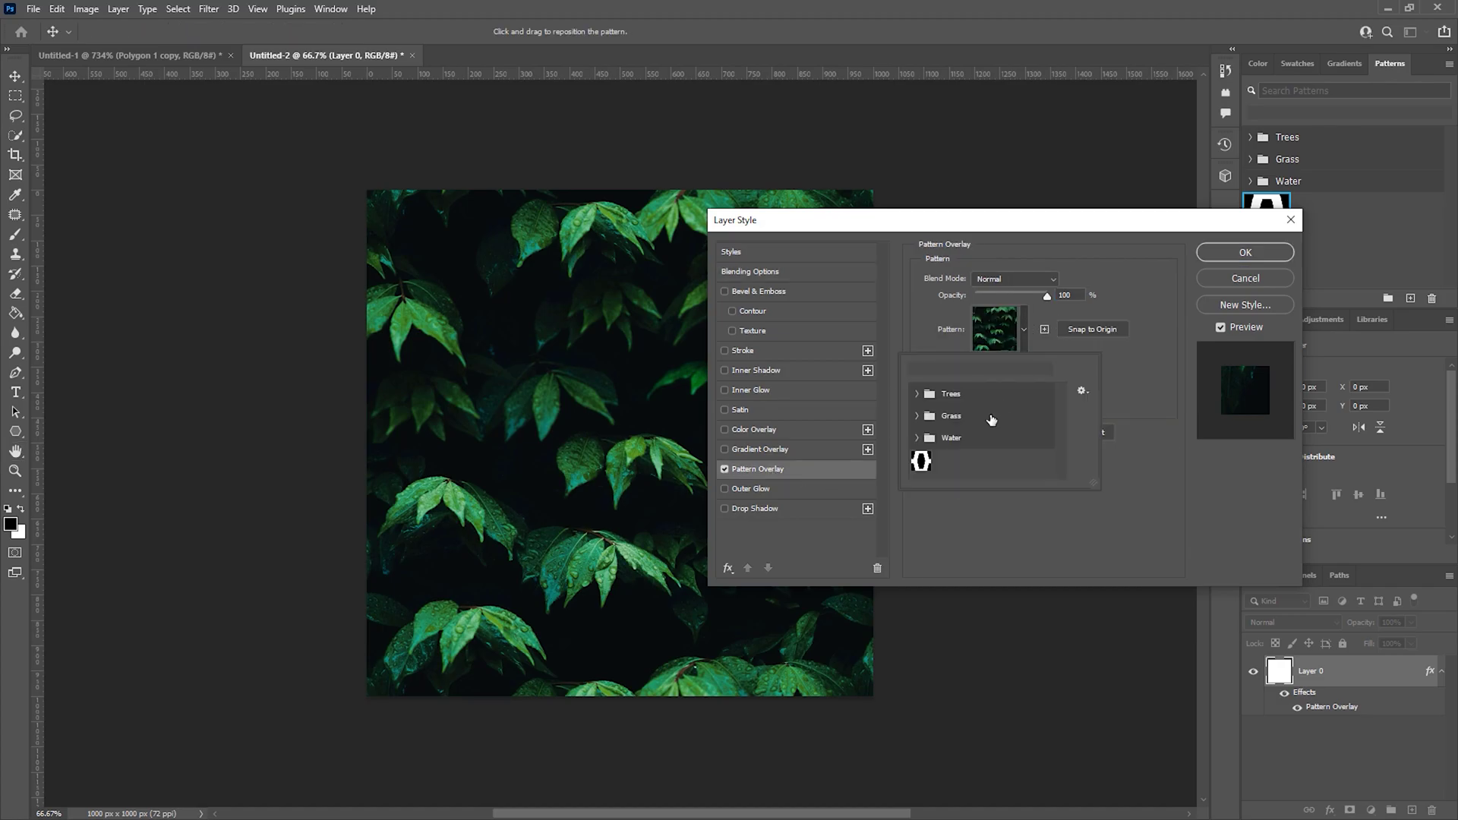
{"action": "left_click", "coordinate": [921, 461]}
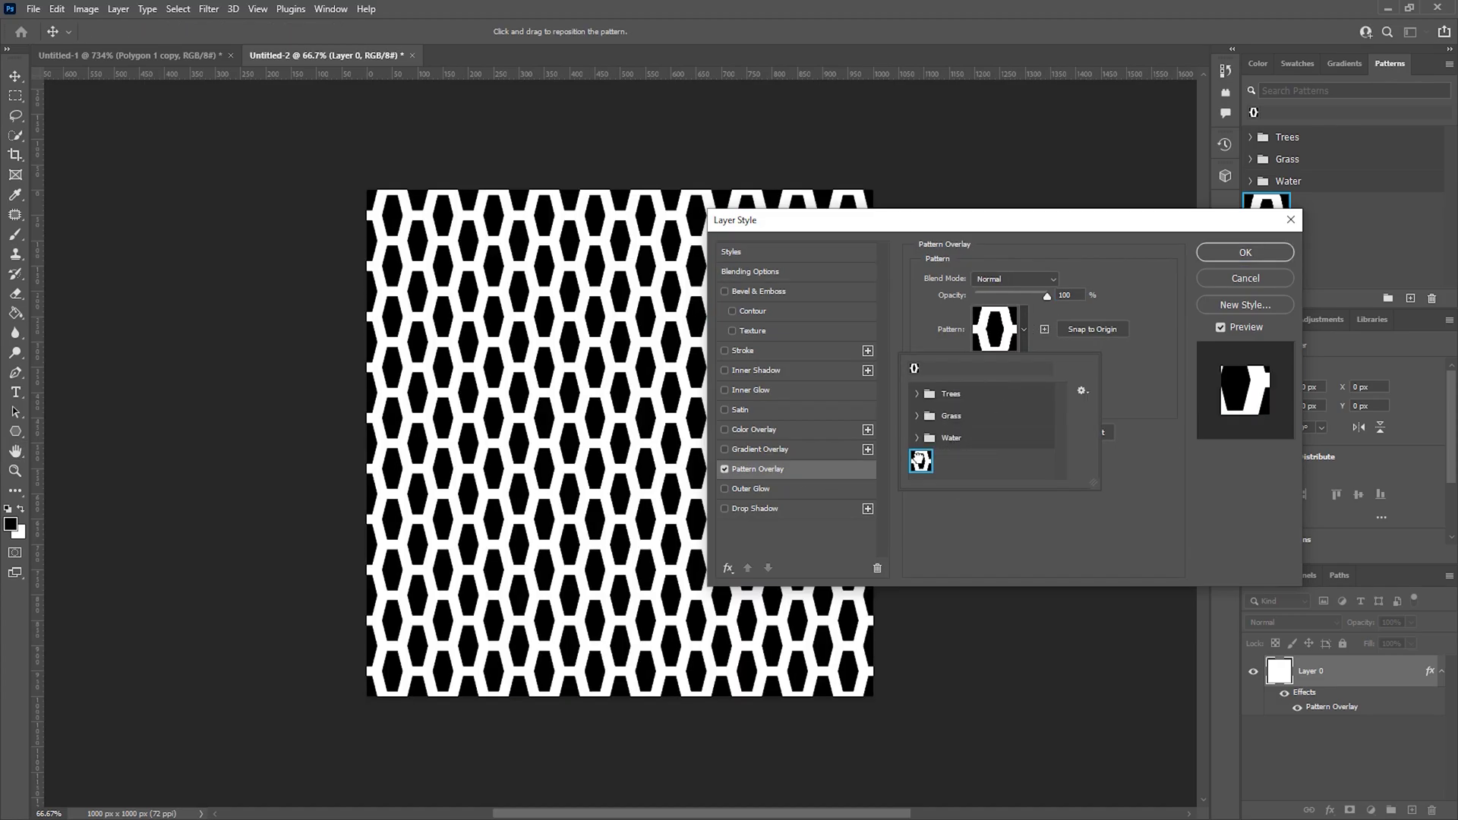
{"action": "left_click", "coordinate": [934, 516]}
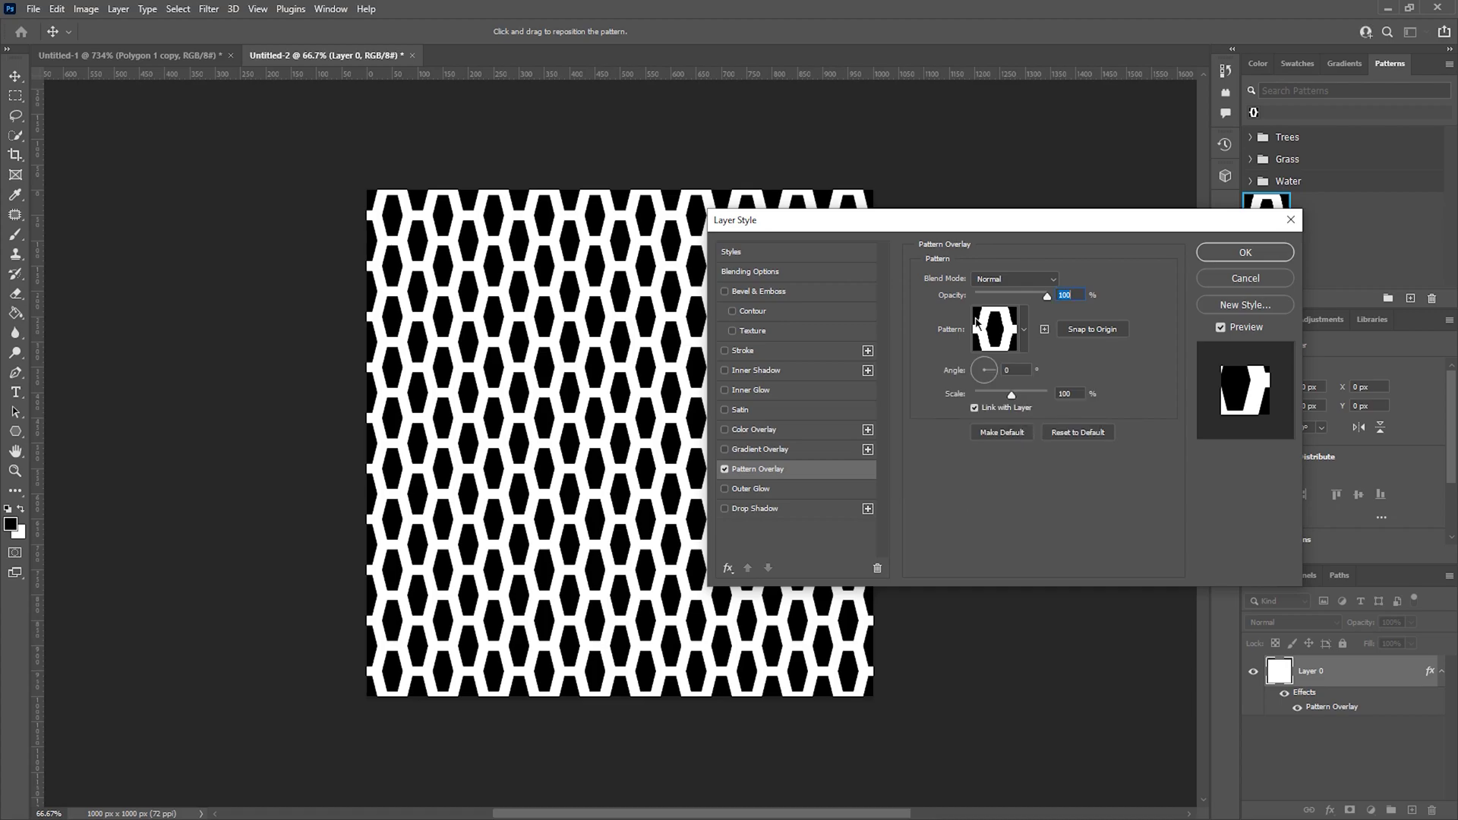
{"action": "left_click_drag", "start_coordinate": [903, 229], "coordinate": [1094, 232]}
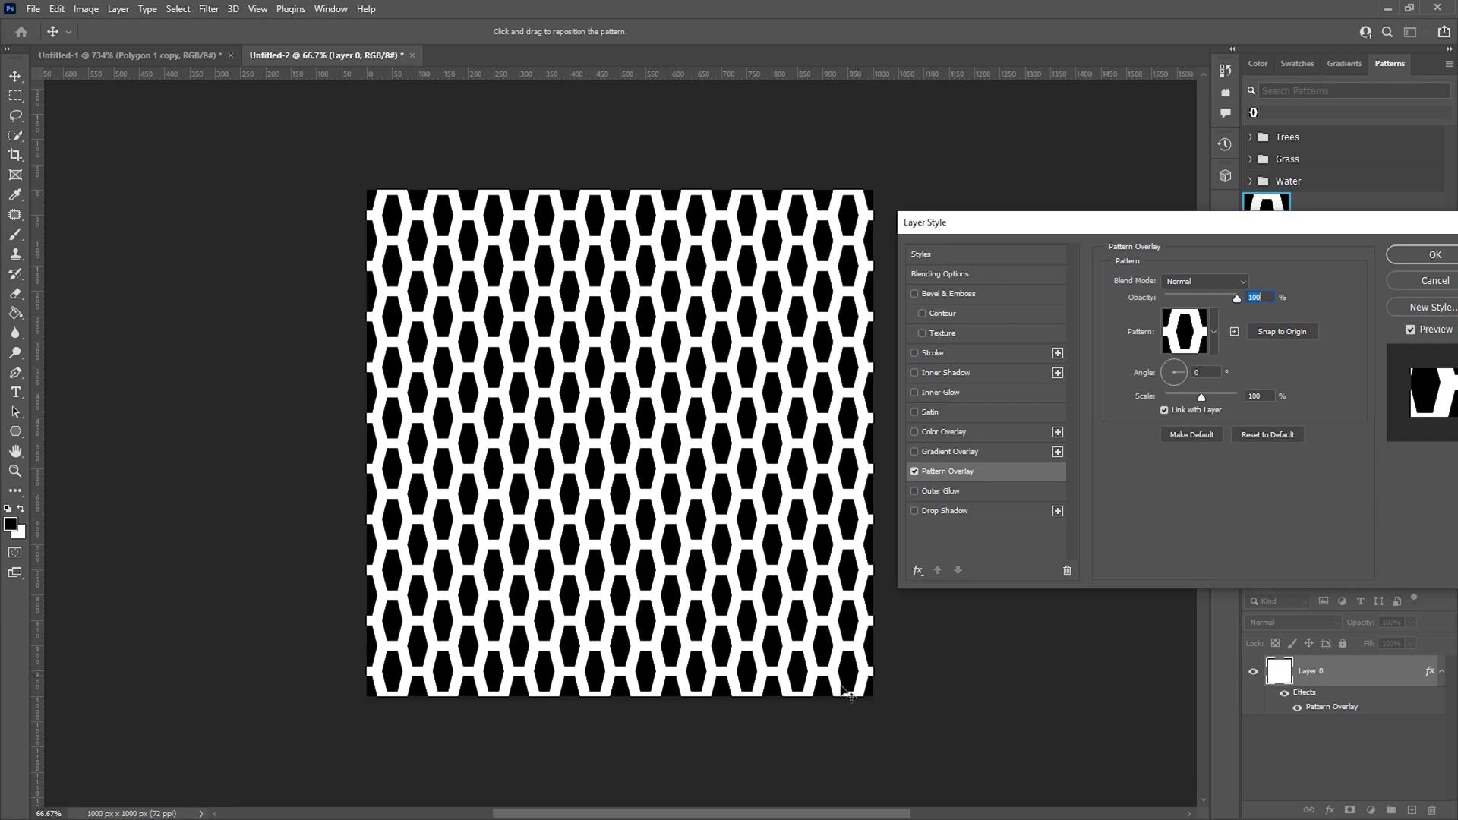
{"action": "left_click_drag", "start_coordinate": [1221, 228], "coordinate": [698, 250]}
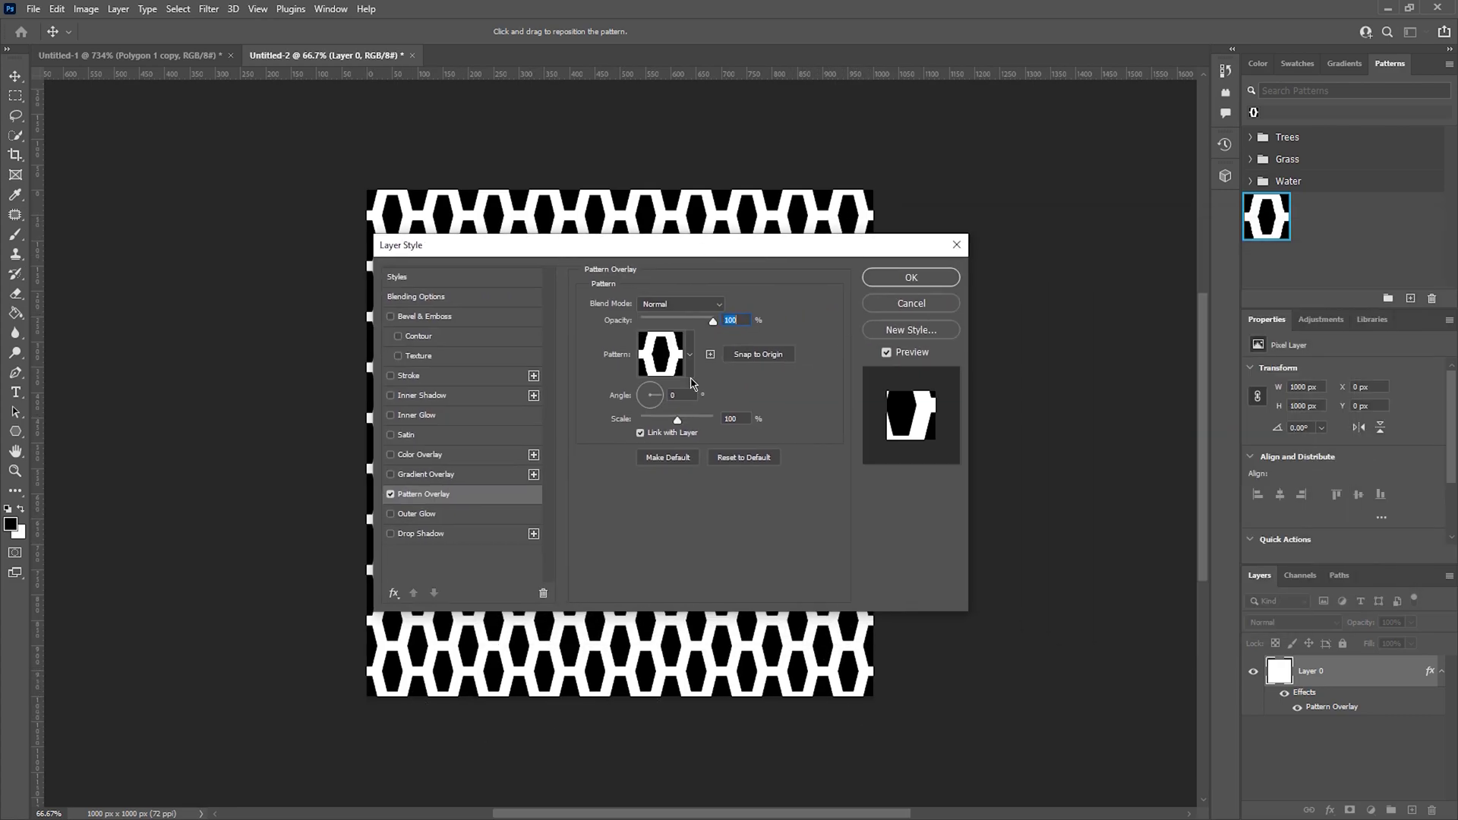
{"action": "left_click", "coordinate": [677, 420]}
Step: Apply the pattern overlay and float Untitled-2 in its own window
{"action": "left_click", "coordinate": [909, 280]}
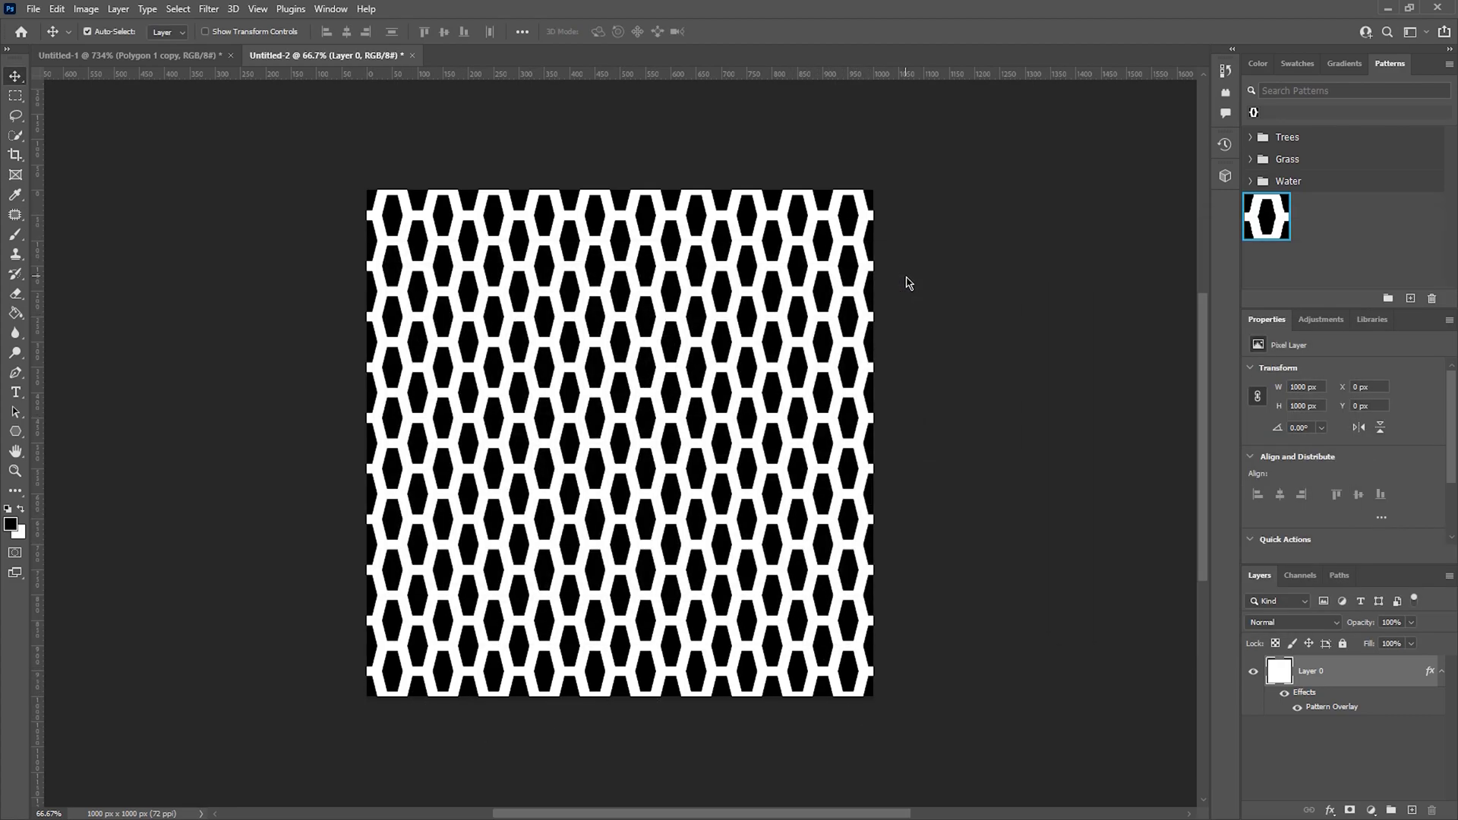
{"action": "right_click", "coordinate": [346, 56]}
{"action": "left_click", "coordinate": [416, 130]}
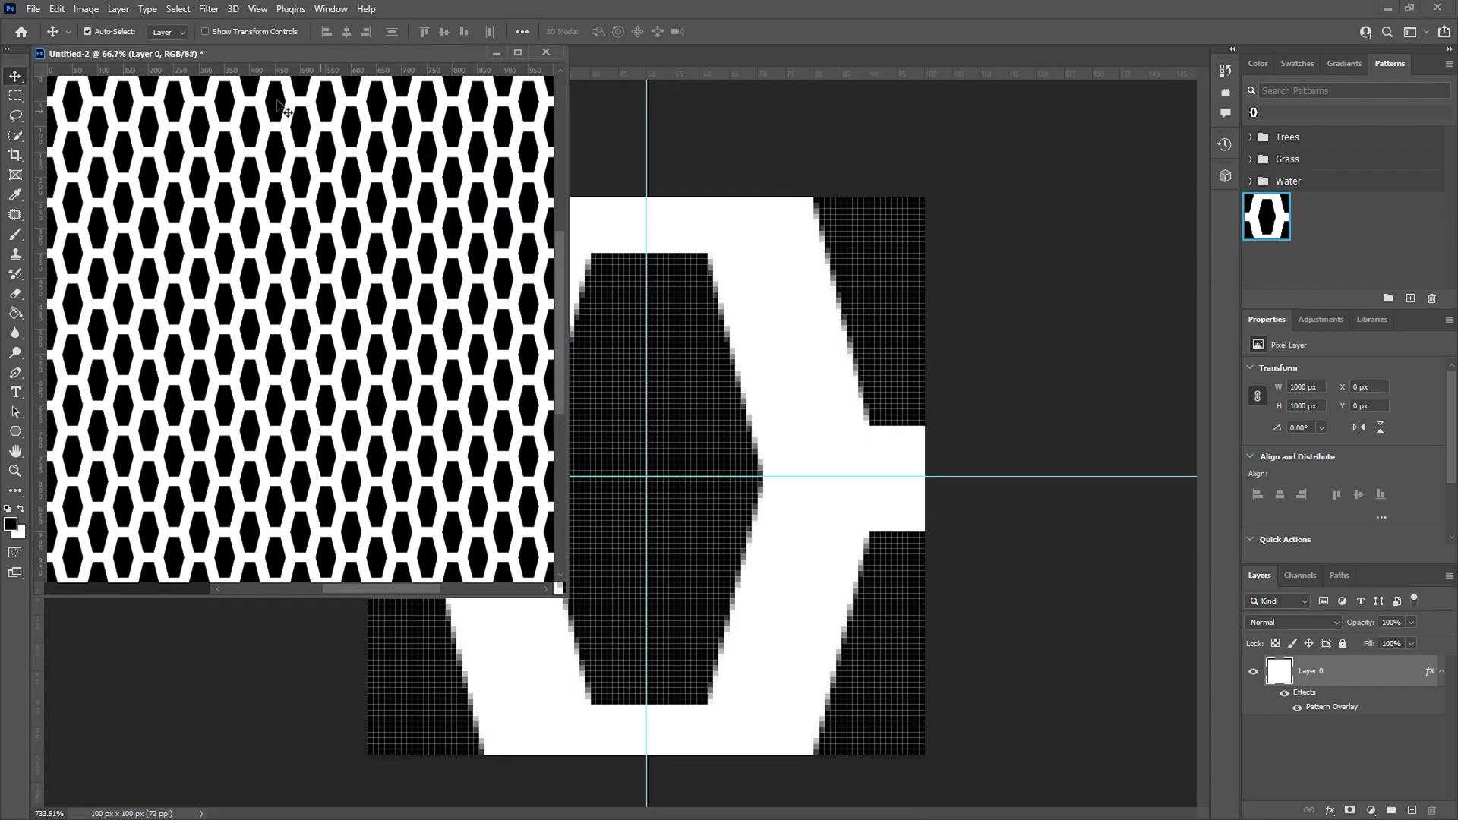
Step: Duplicate it as a floating Untitled-2 copy and rasterize the copy's layer style
{"action": "left_click", "coordinate": [84, 10]}
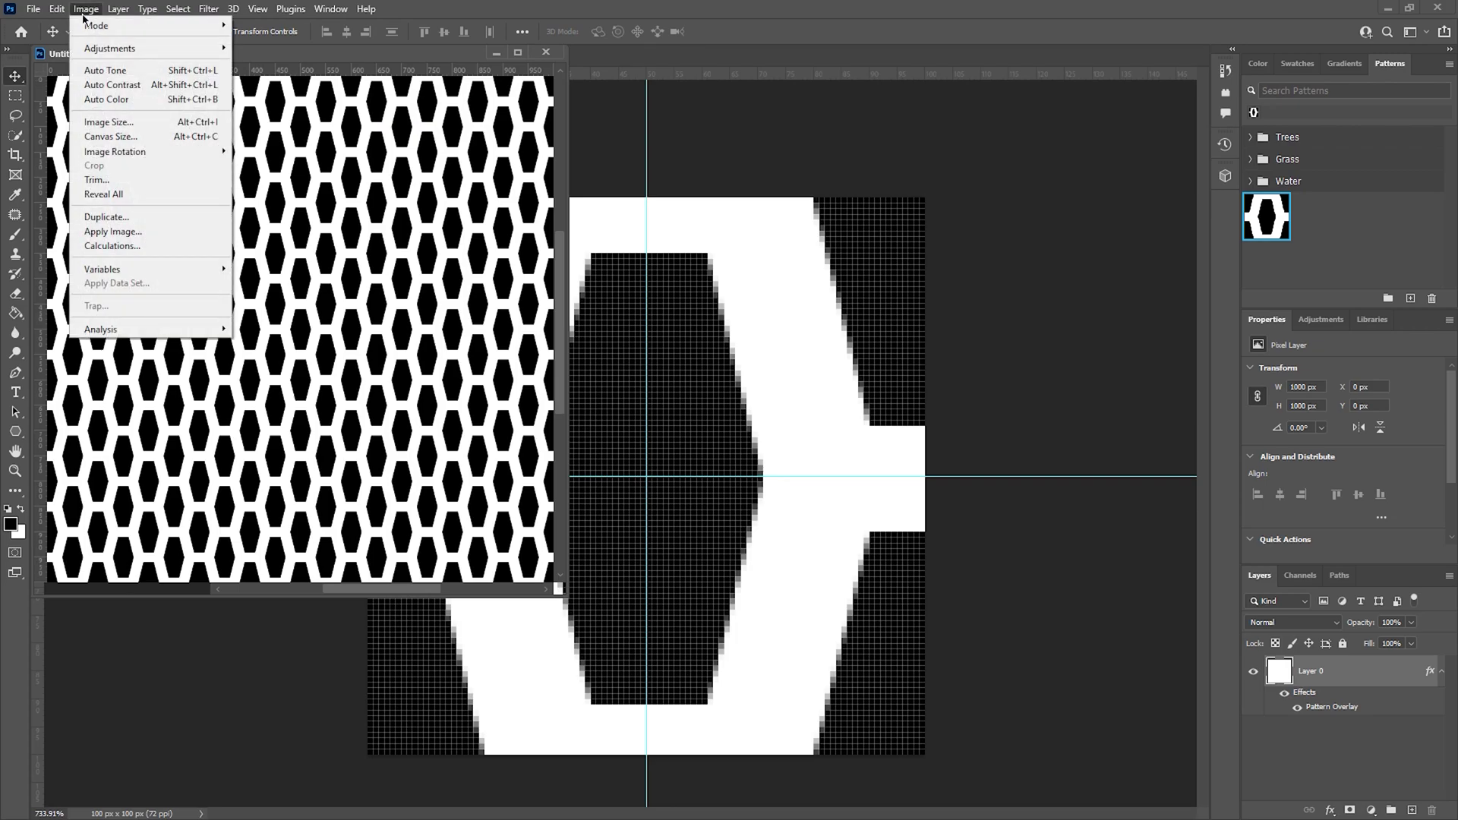
{"action": "left_click", "coordinate": [94, 221]}
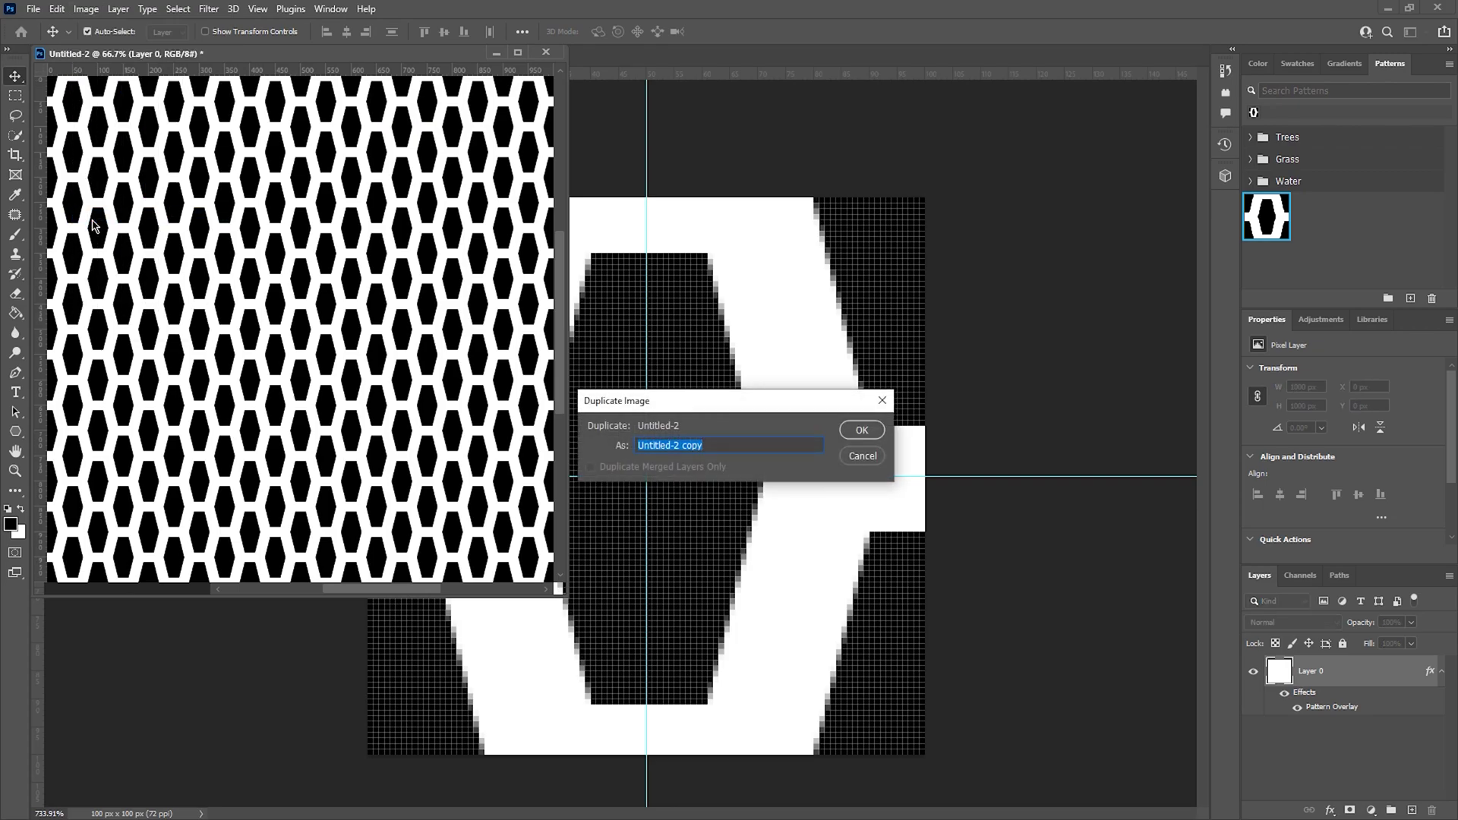
{"action": "key", "text": "Return"}
{"action": "right_click", "coordinate": [265, 79]}
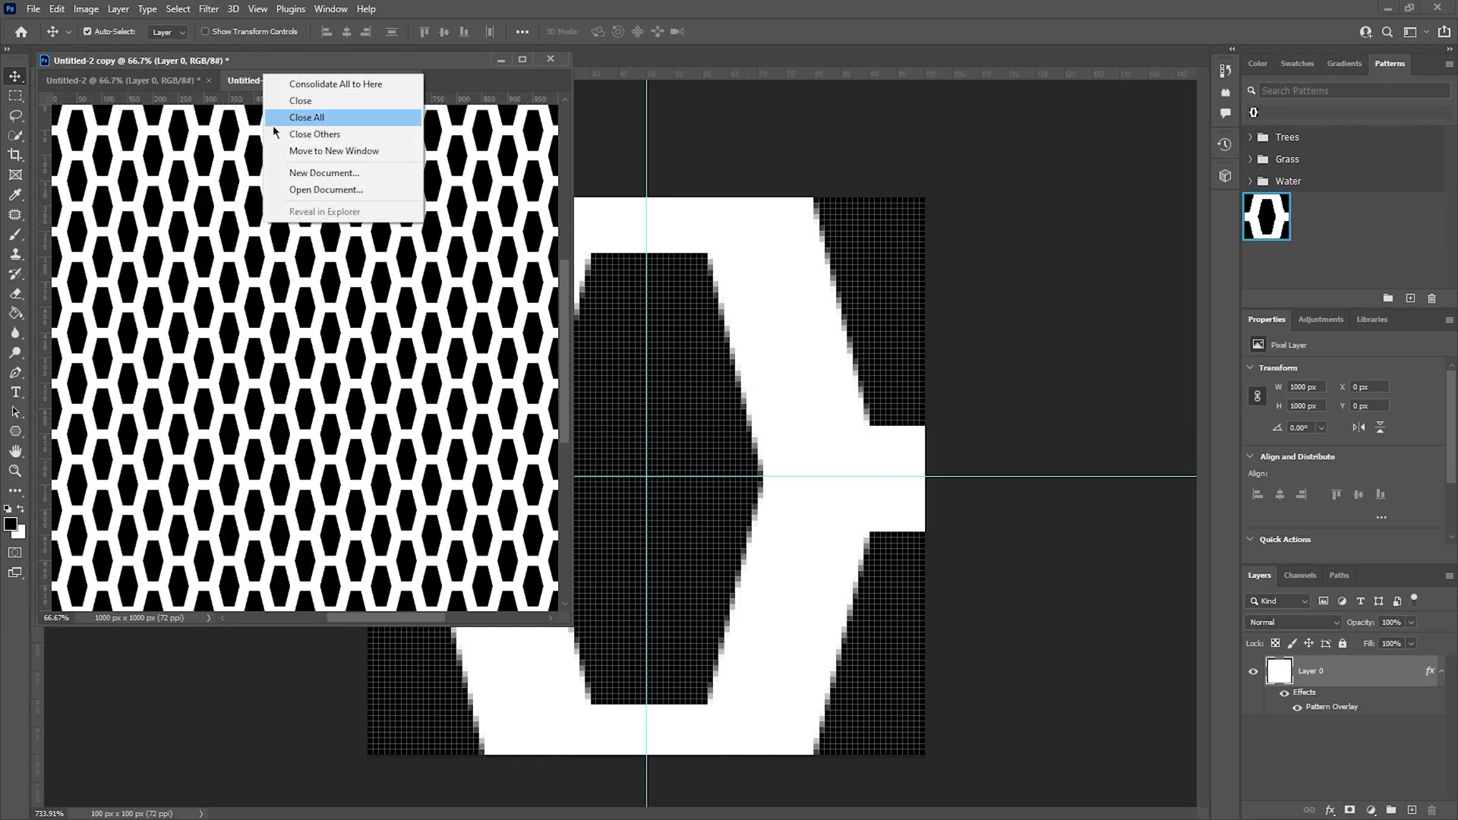
{"action": "left_click", "coordinate": [284, 151]}
{"action": "left_click_drag", "start_coordinate": [278, 95], "coordinate": [885, 253]}
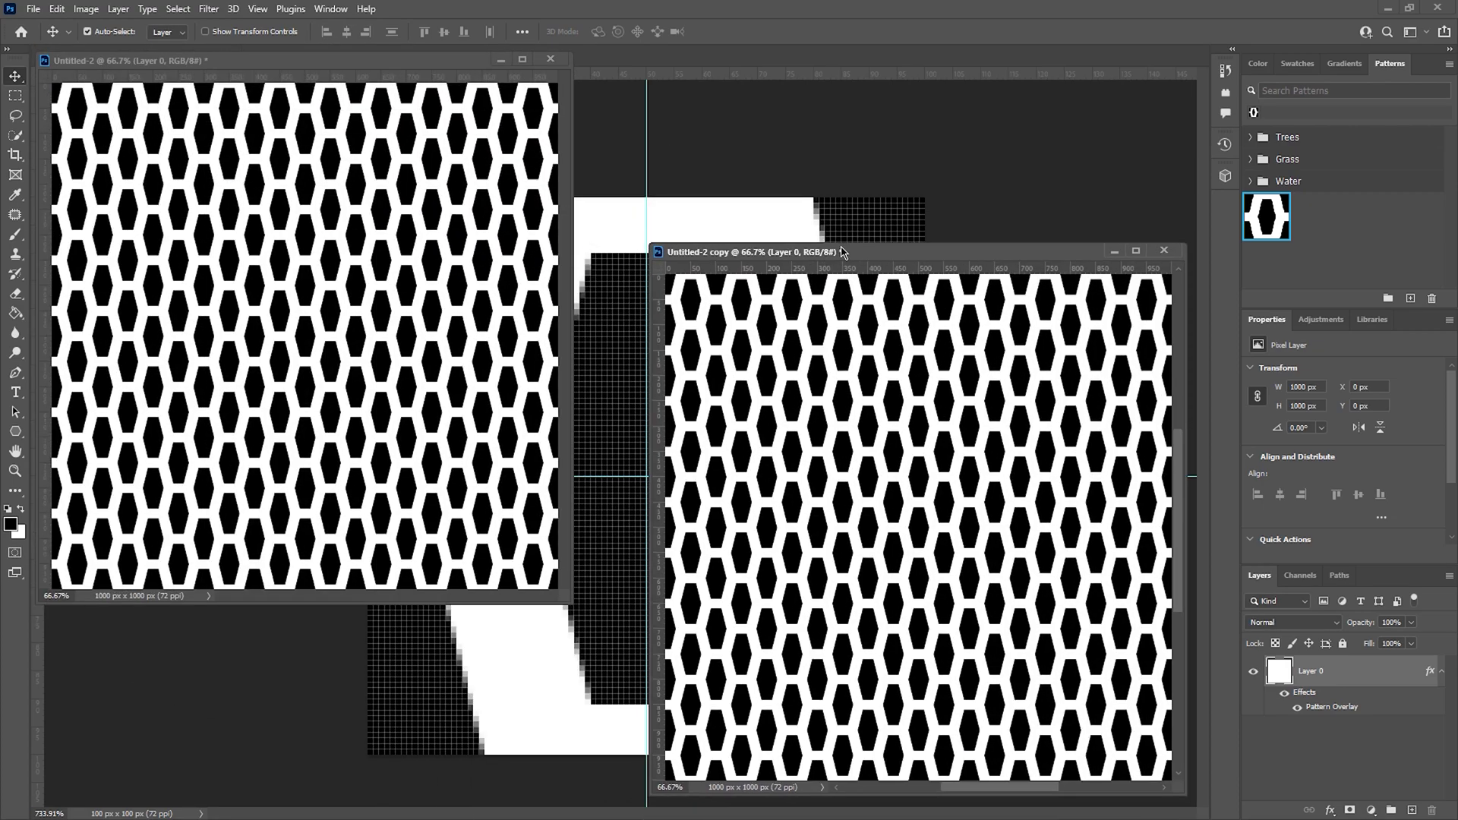
{"action": "right_click", "coordinate": [1314, 676]}
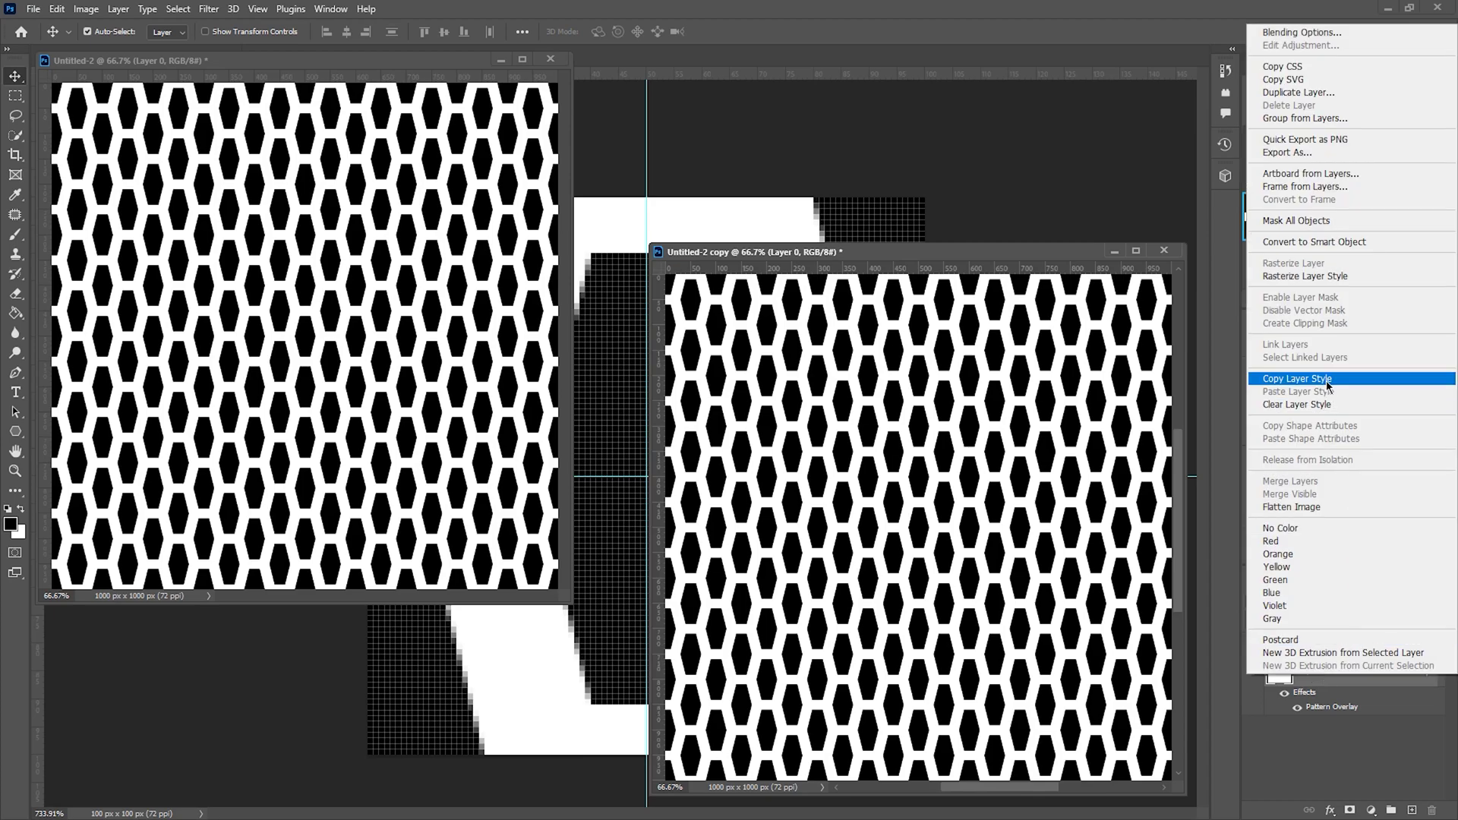
{"action": "left_click", "coordinate": [1306, 277]}
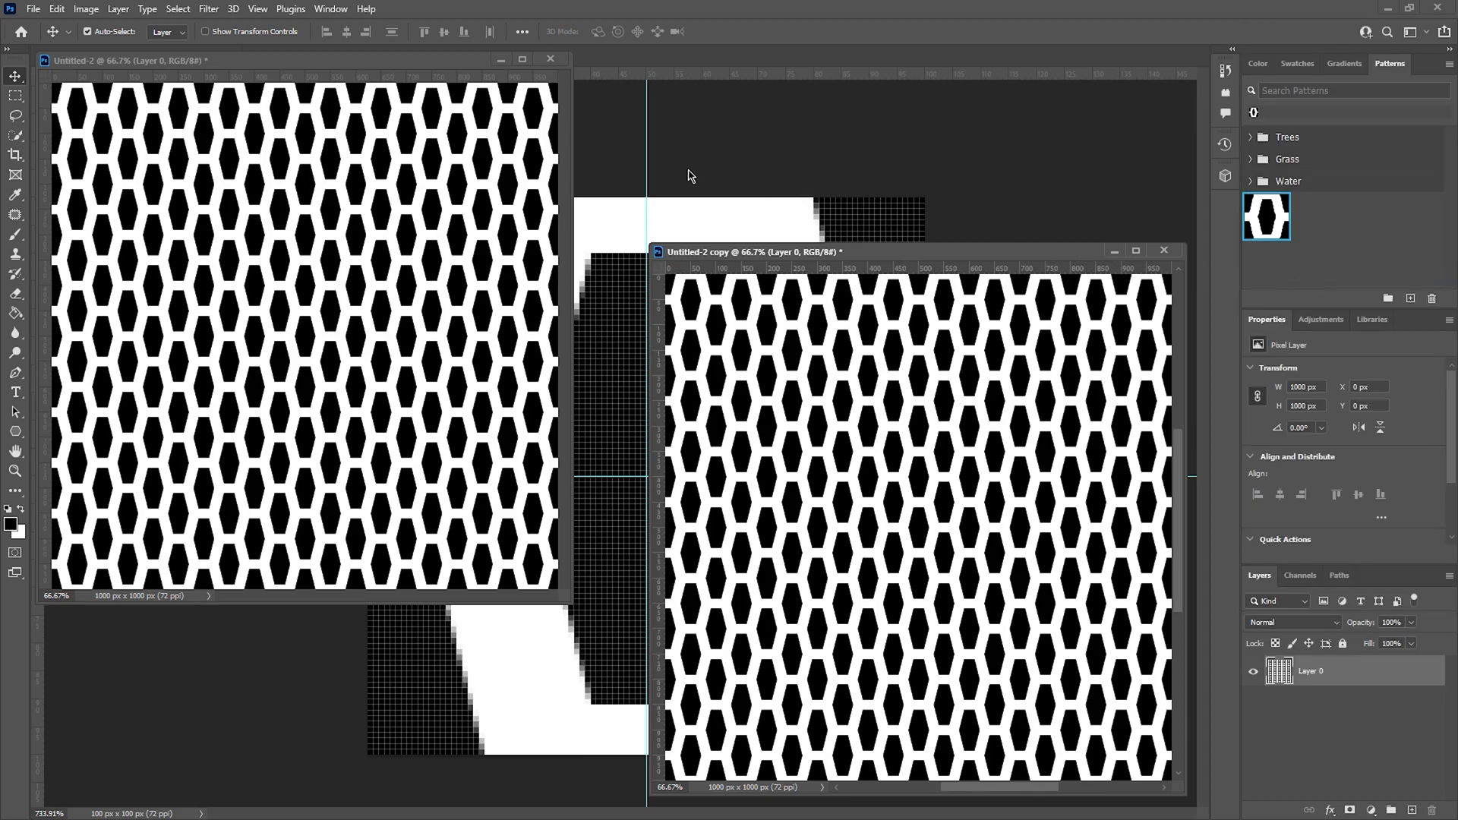
Step: Open the Generate Normal Map filter on the hexagon pattern and move its dialog aside
{"action": "left_click", "coordinate": [211, 9]}
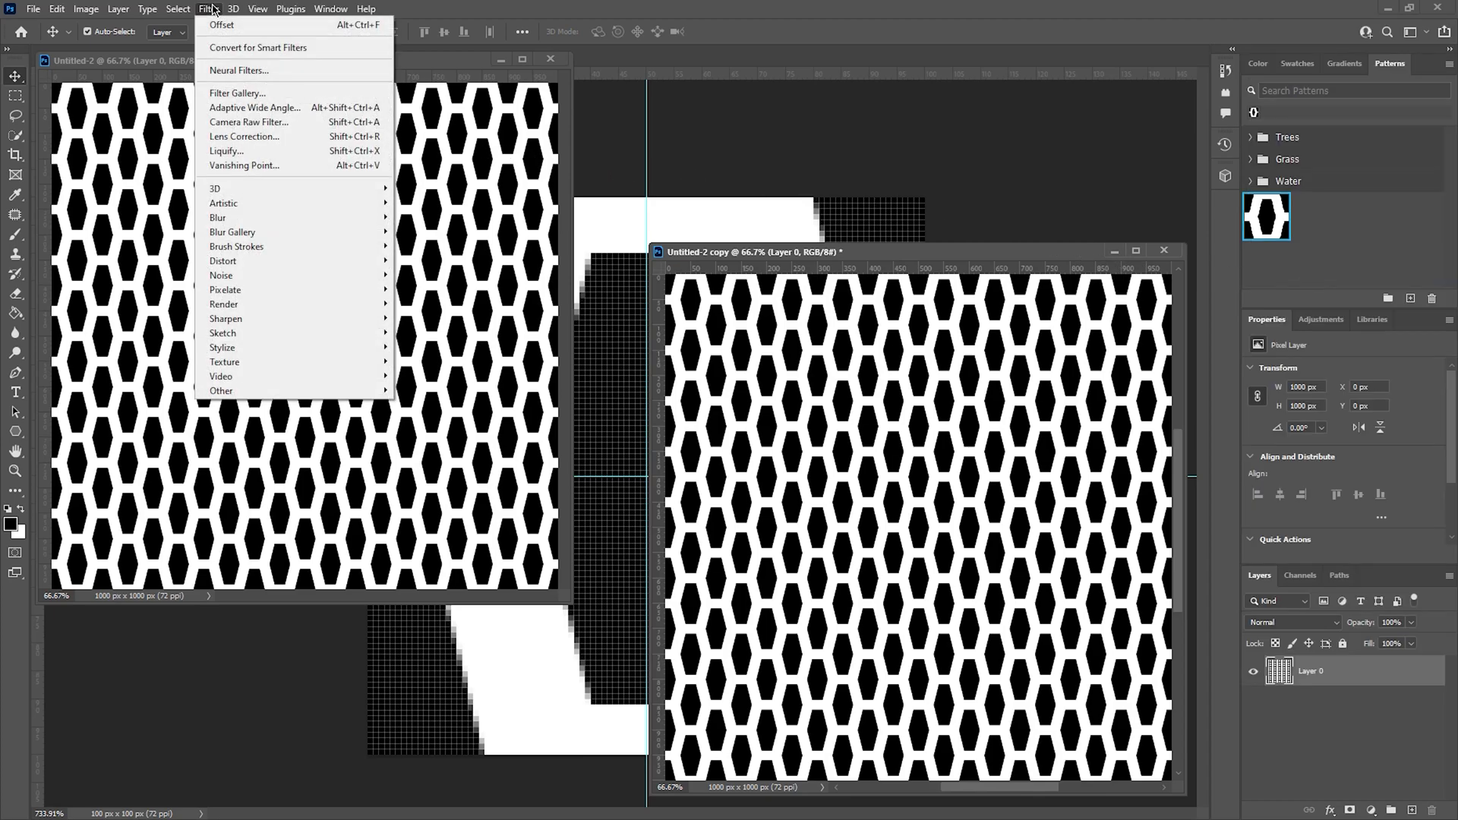
{"action": "mouse_move", "coordinate": [234, 189]}
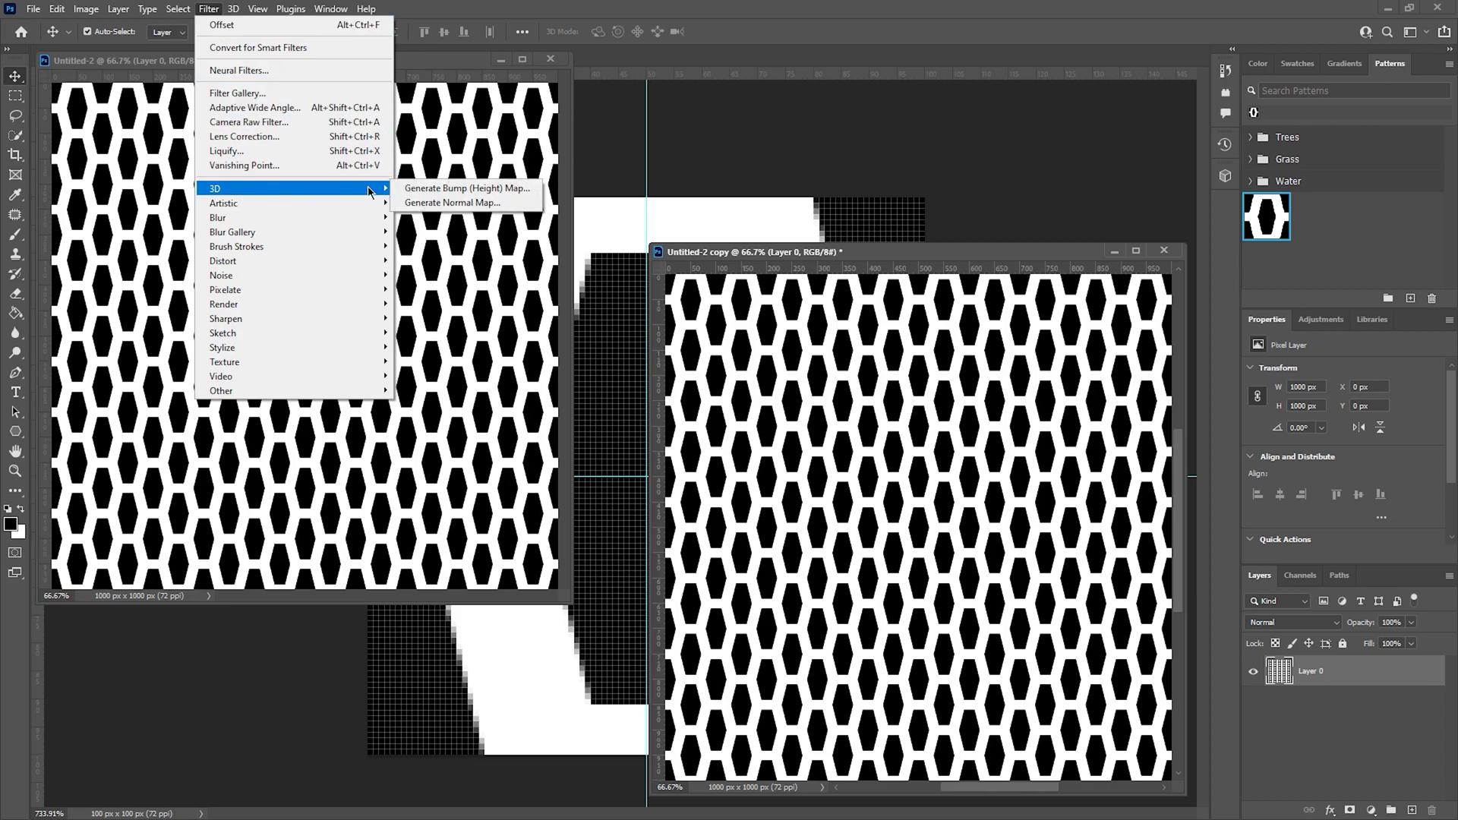
{"action": "left_click", "coordinate": [449, 204]}
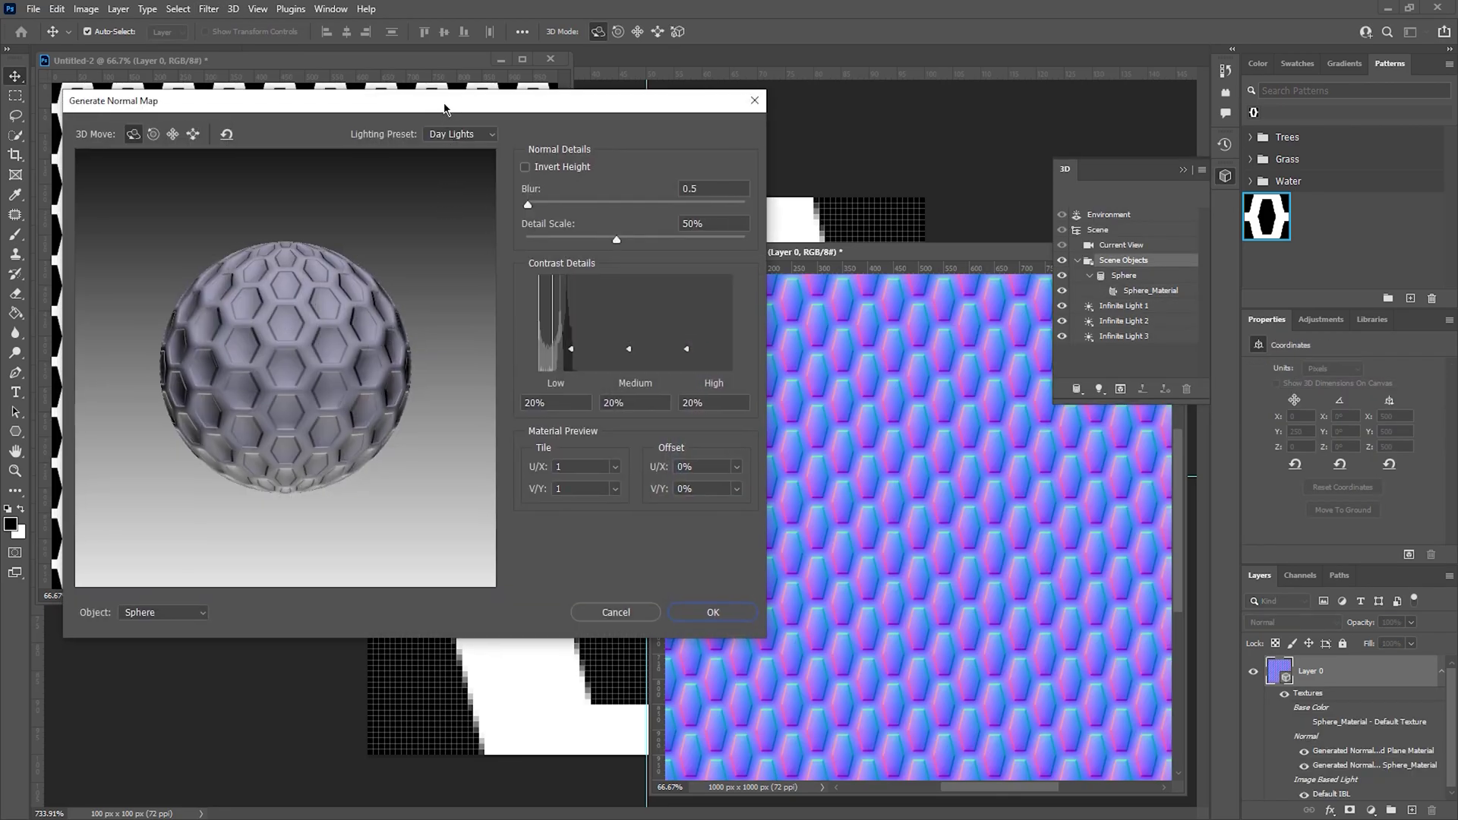
{"action": "left_click_drag", "start_coordinate": [436, 114], "coordinate": [420, 59]}
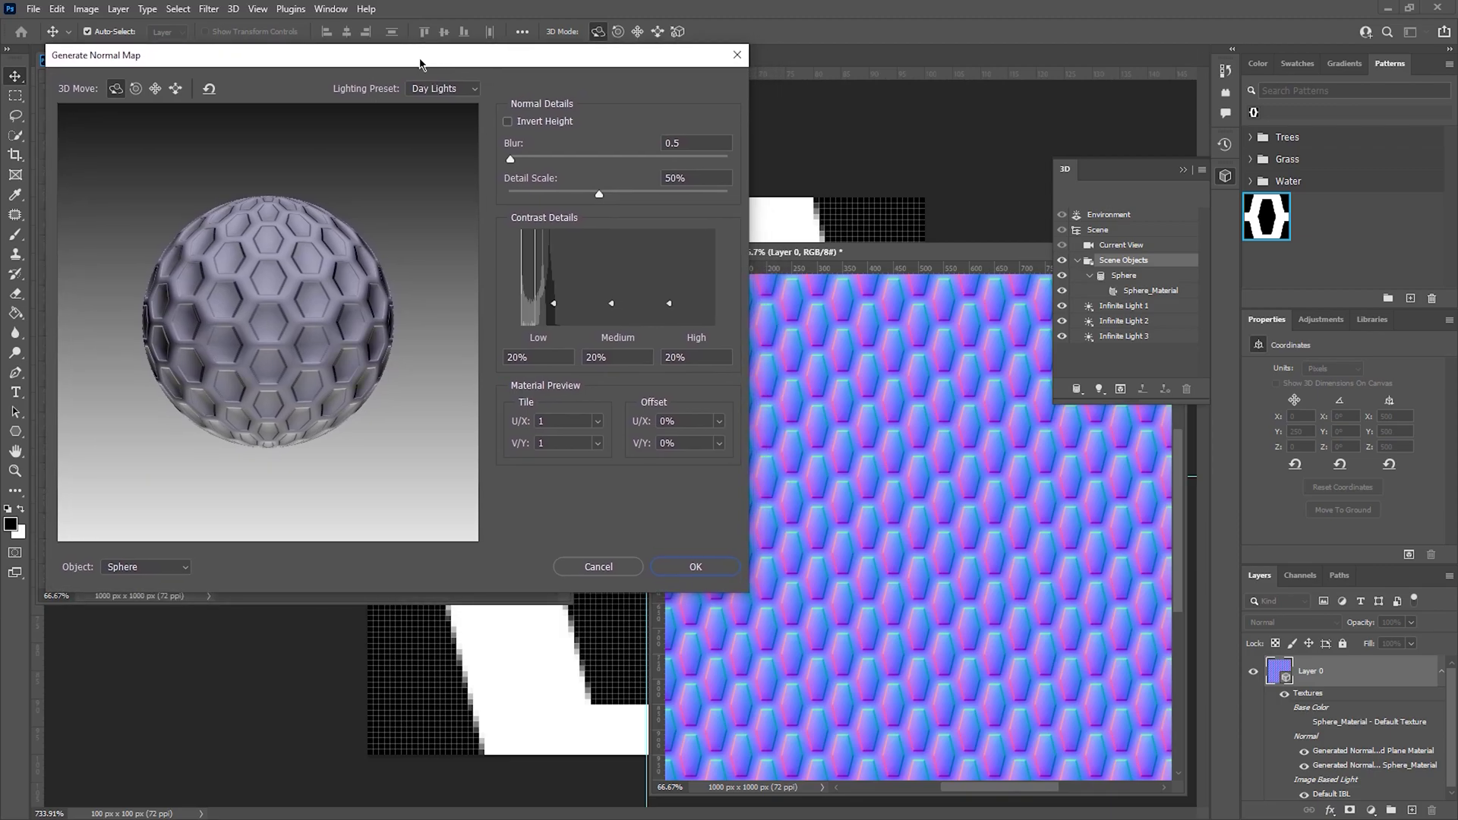
Step: Set the normal map to Blur 0 and Detail Scale 40%, leaving height uninverted
{"action": "left_click", "coordinate": [508, 123]}
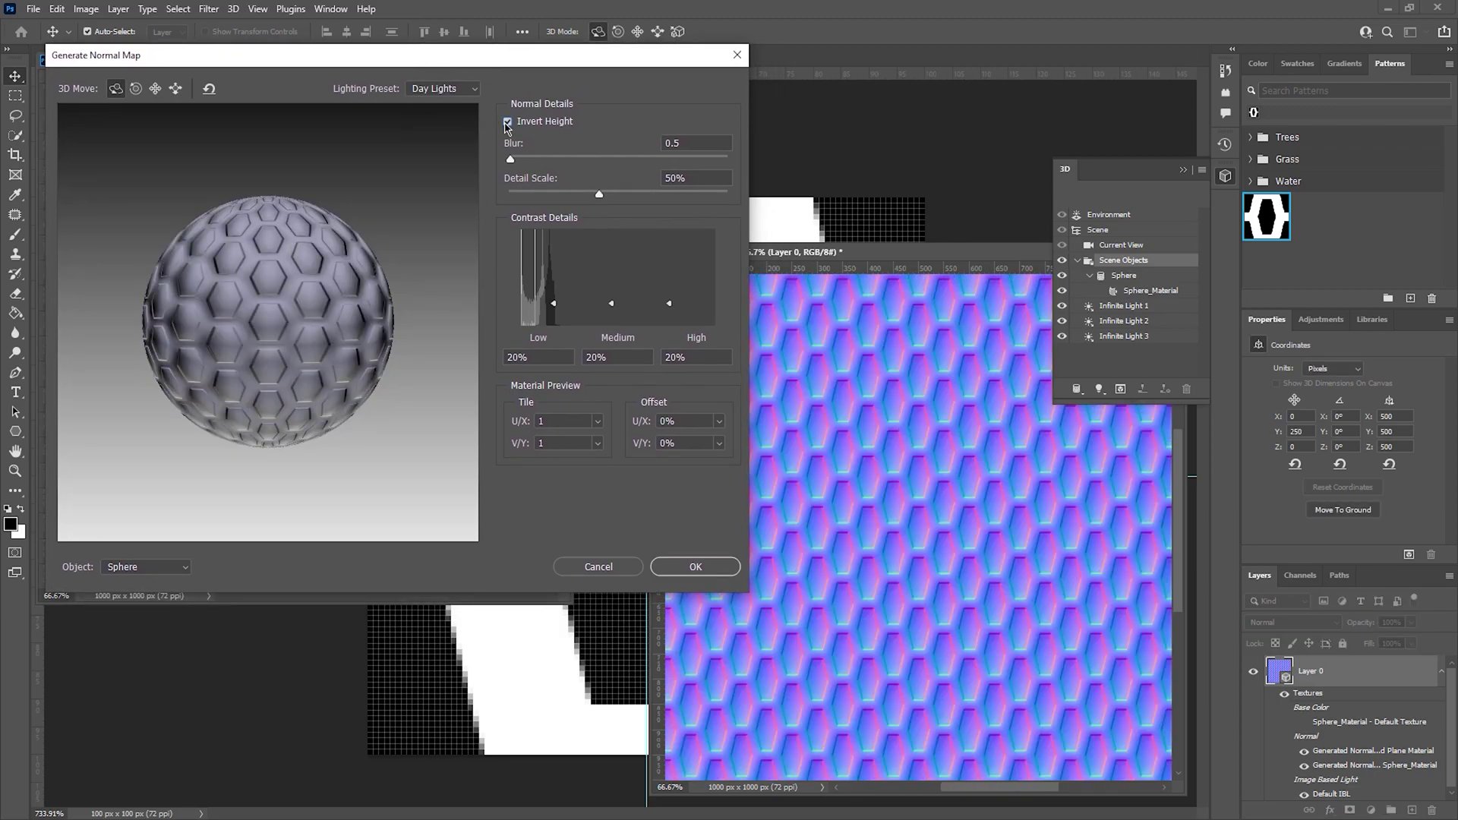
{"action": "left_click", "coordinate": [507, 123]}
{"action": "left_click", "coordinate": [507, 122]}
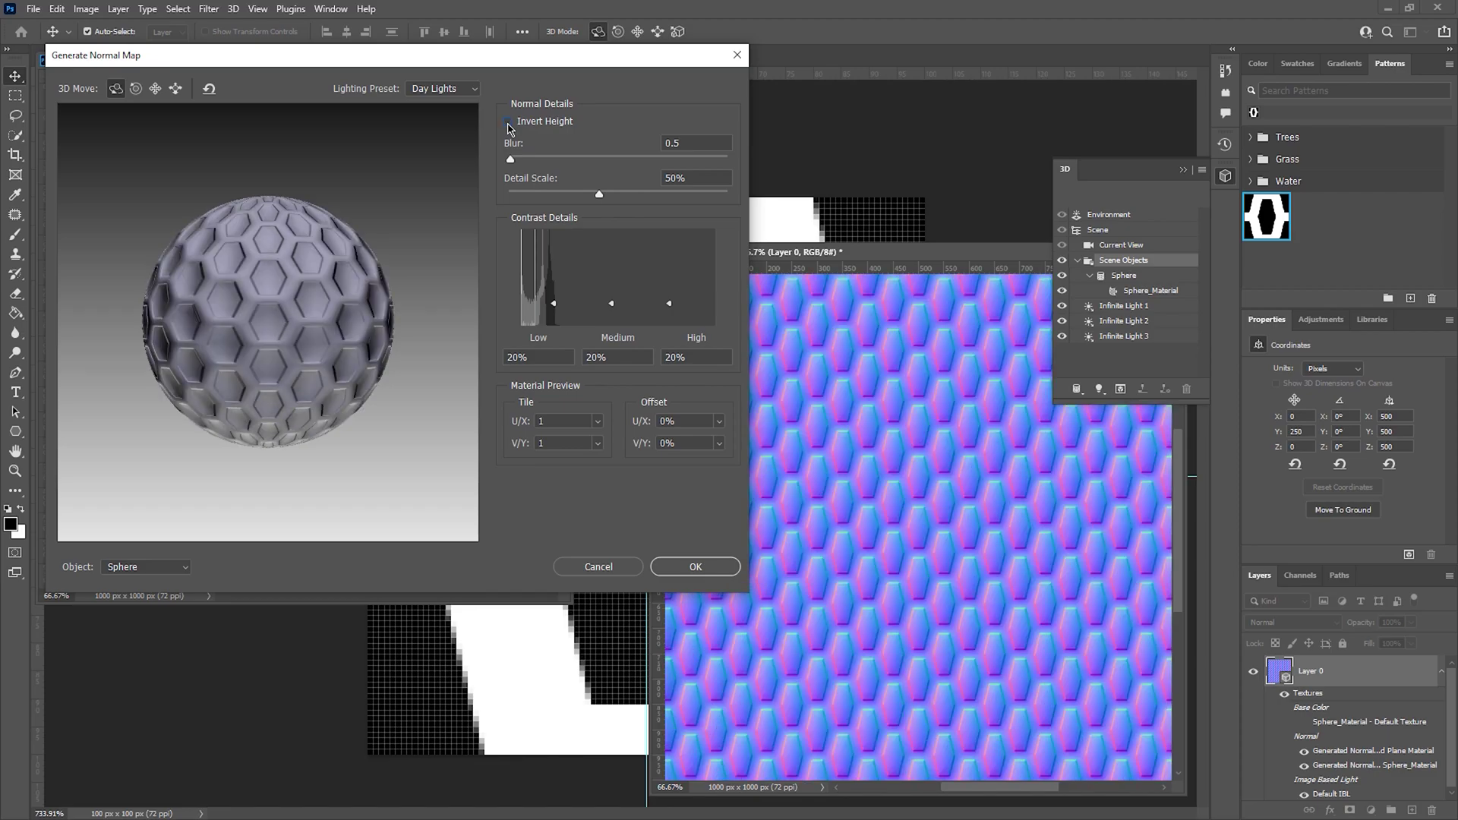
{"action": "mouse_move", "coordinate": [510, 159]}
{"action": "left_mouse_down"}
{"action": "mouse_move", "coordinate": [527, 162]}
{"action": "mouse_move", "coordinate": [507, 167]}
{"action": "left_mouse_up"}
{"action": "mouse_move", "coordinate": [599, 194]}
{"action": "left_mouse_down"}
{"action": "mouse_move", "coordinate": [615, 195]}
{"action": "mouse_move", "coordinate": [588, 194]}
{"action": "left_mouse_up"}
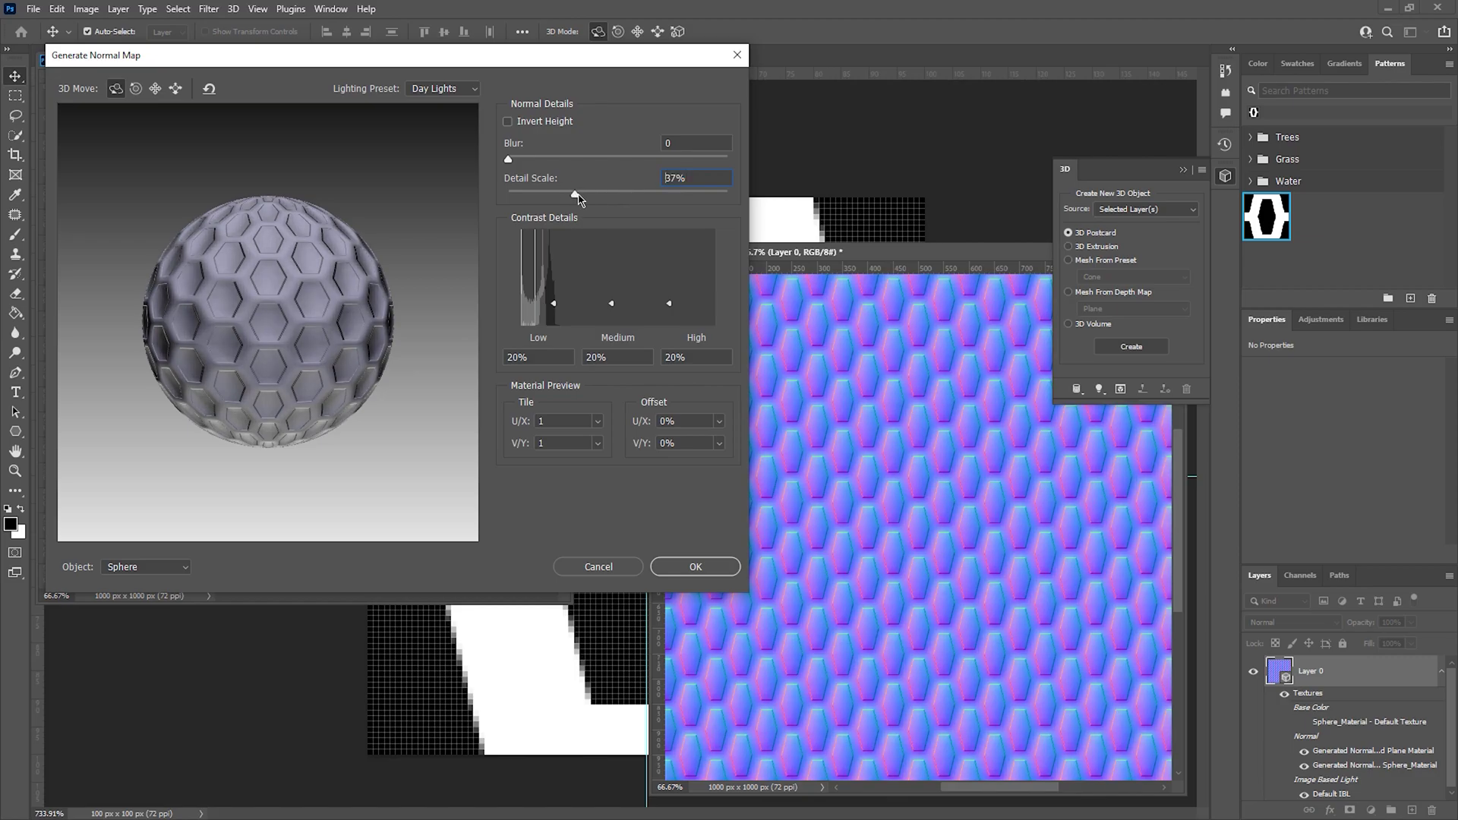
{"action": "type", "text": "40"}
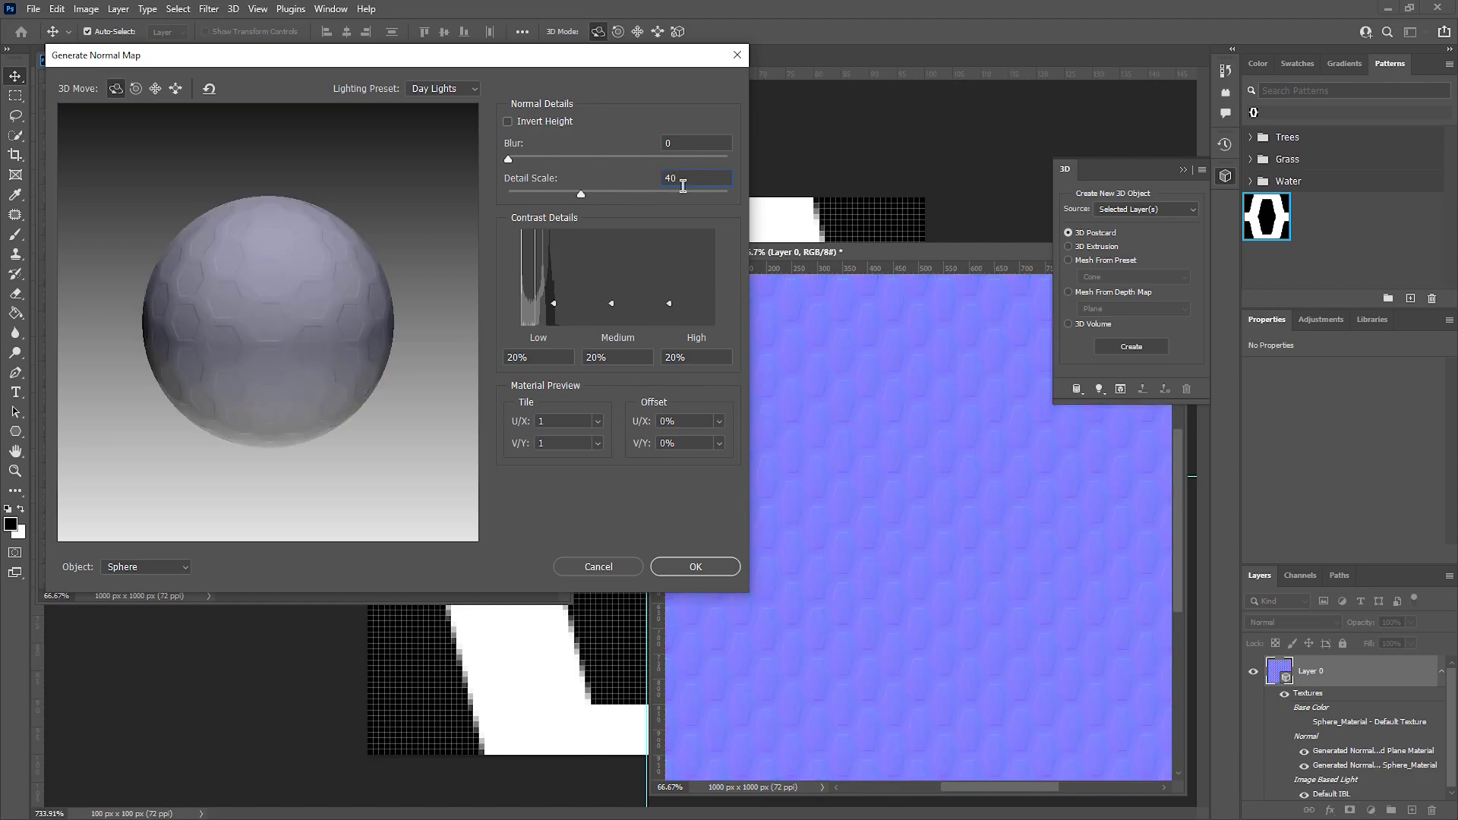
{"action": "left_click_drag", "start_coordinate": [580, 195], "coordinate": [581, 196]}
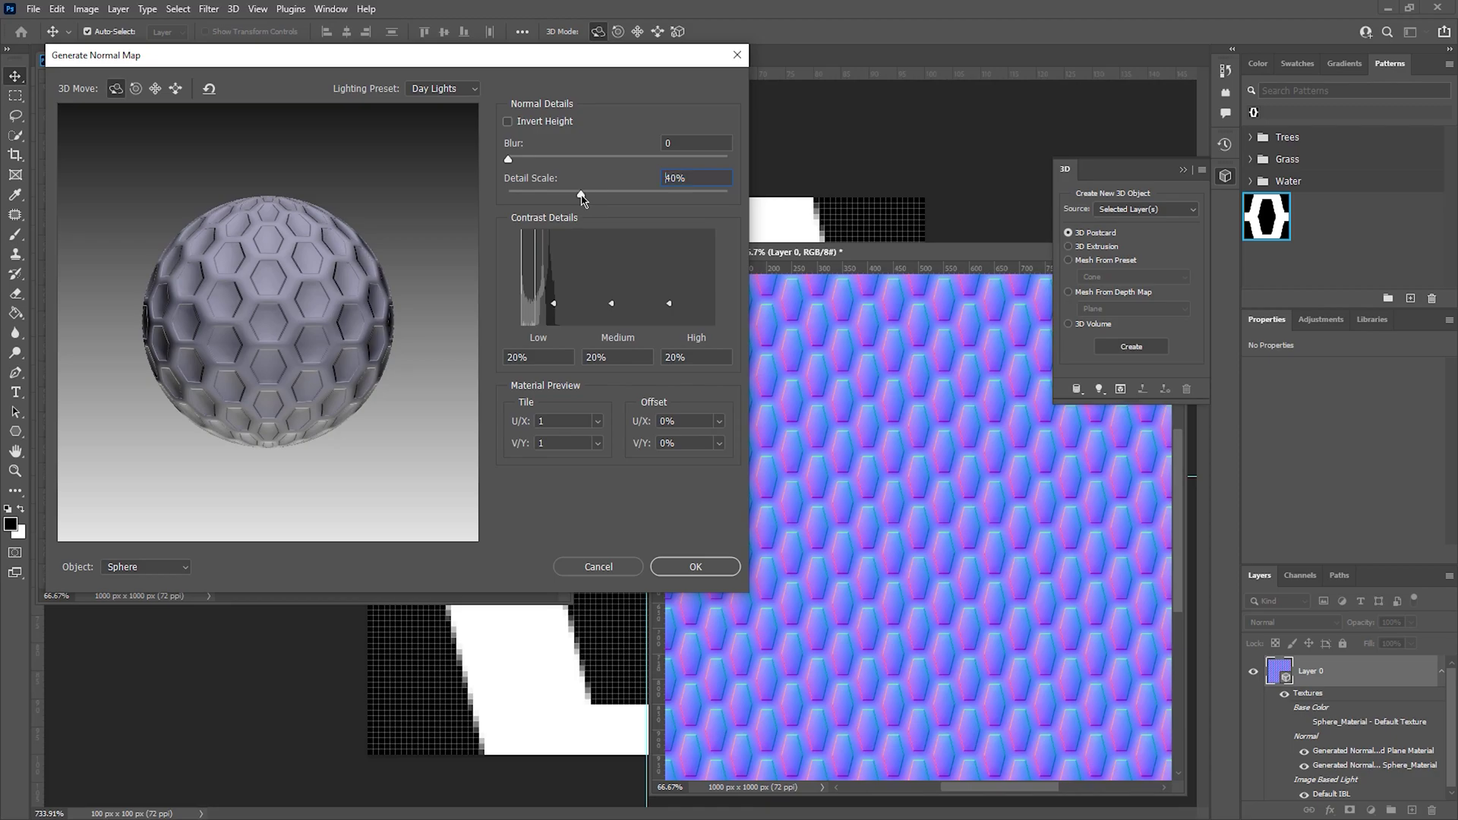
Step: Preview the normal map under Cold lighting, then return to Day Lights
{"action": "left_click", "coordinate": [440, 91]}
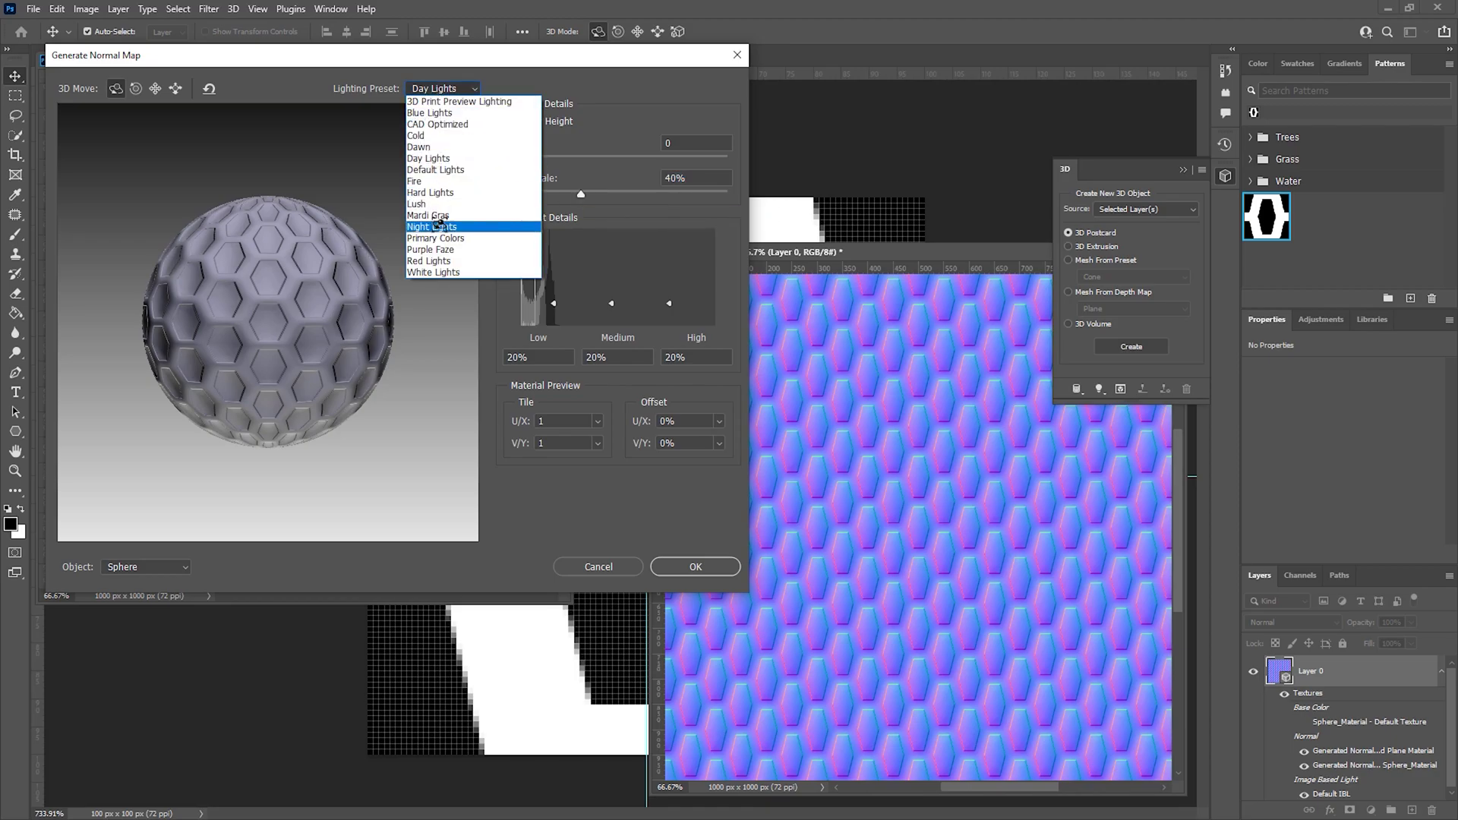
{"action": "left_click", "coordinate": [431, 136]}
{"action": "left_click", "coordinate": [444, 89]}
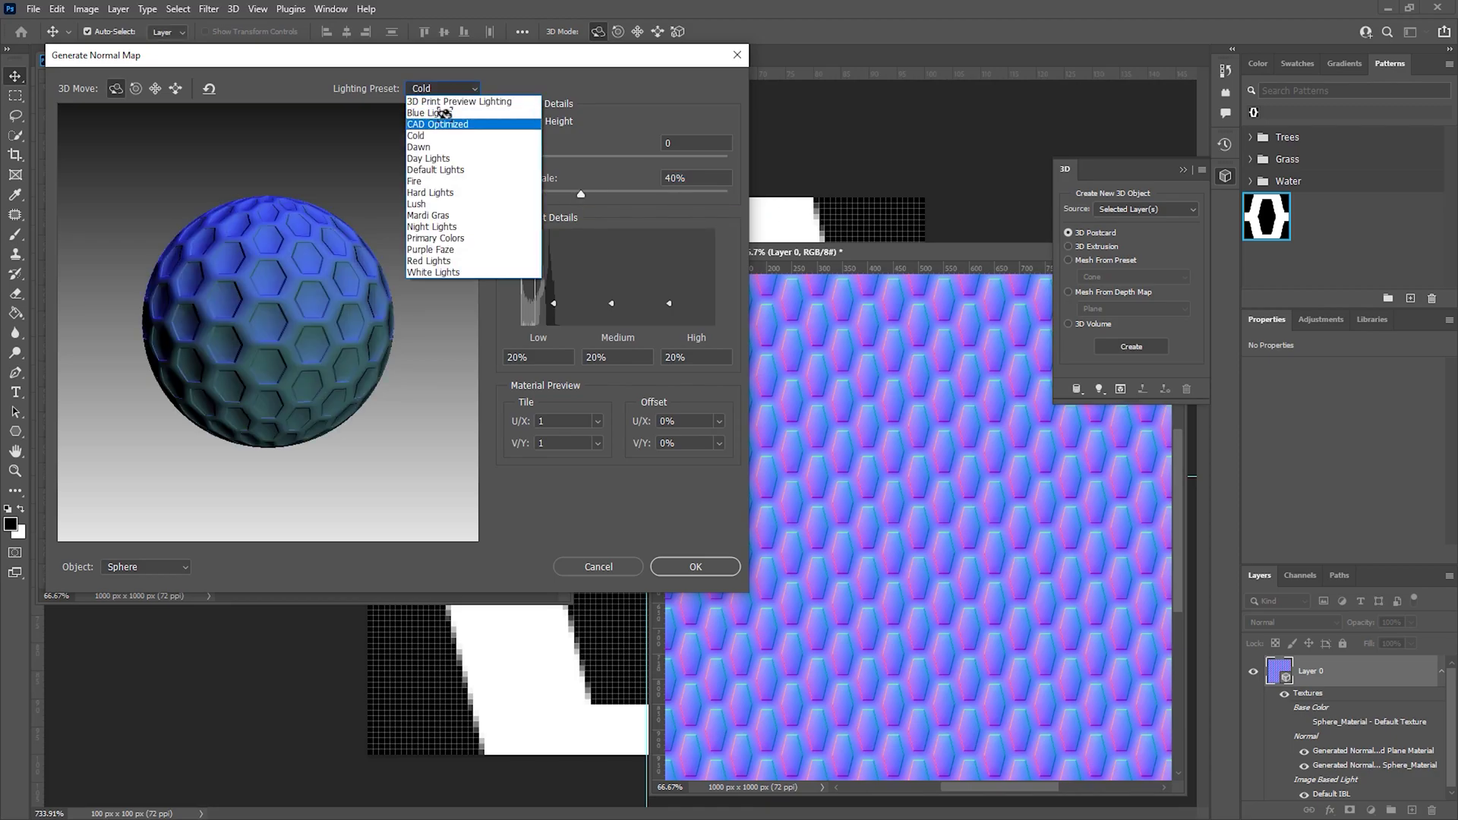
Step: Preview the map on a cube and cylinder, return to the sphere, and apply it
{"action": "left_click", "coordinate": [431, 152]}
{"action": "left_click", "coordinate": [144, 566]}
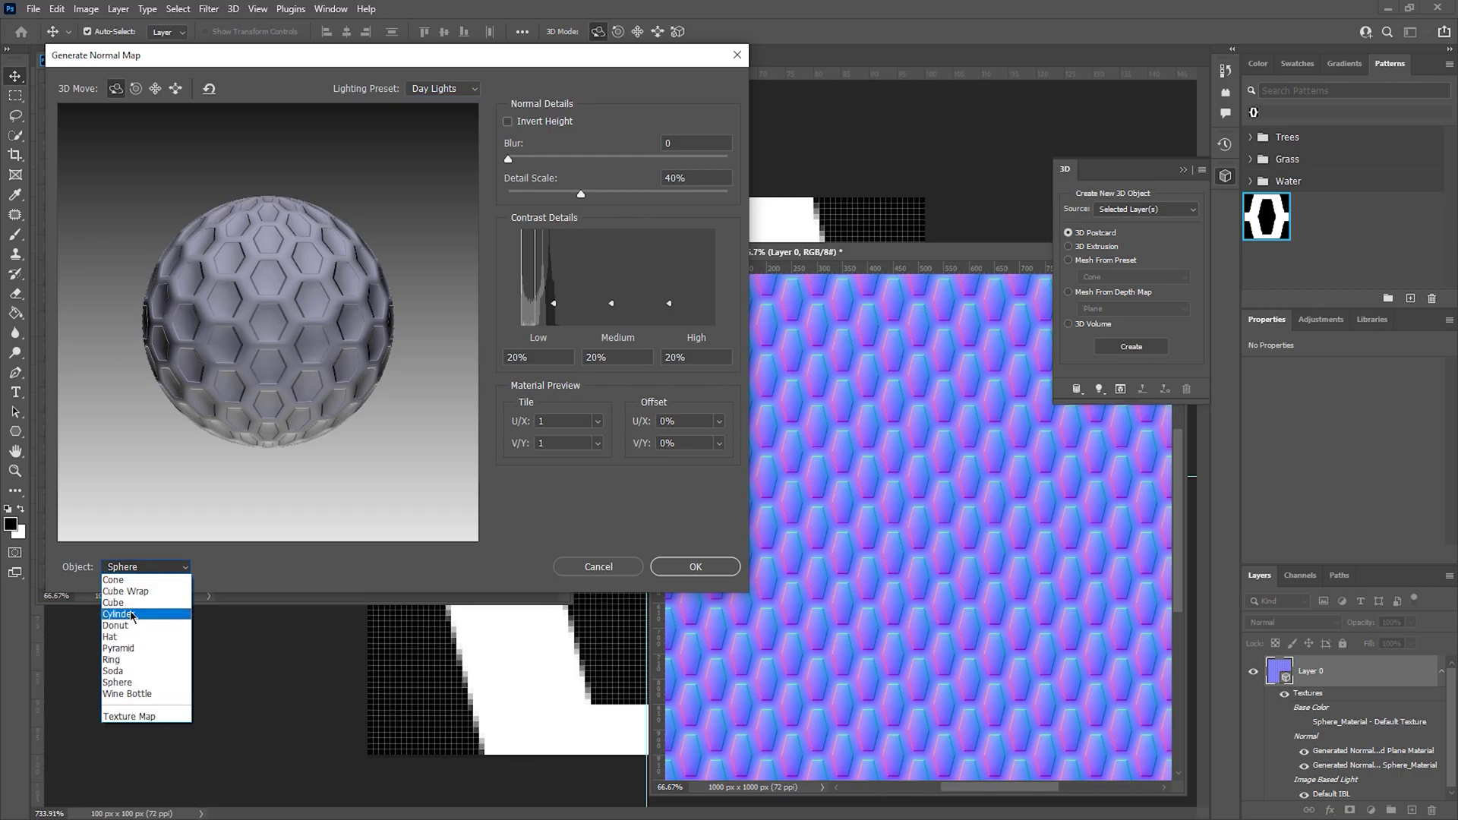
{"action": "left_click", "coordinate": [130, 603]}
{"action": "left_click", "coordinate": [137, 571]}
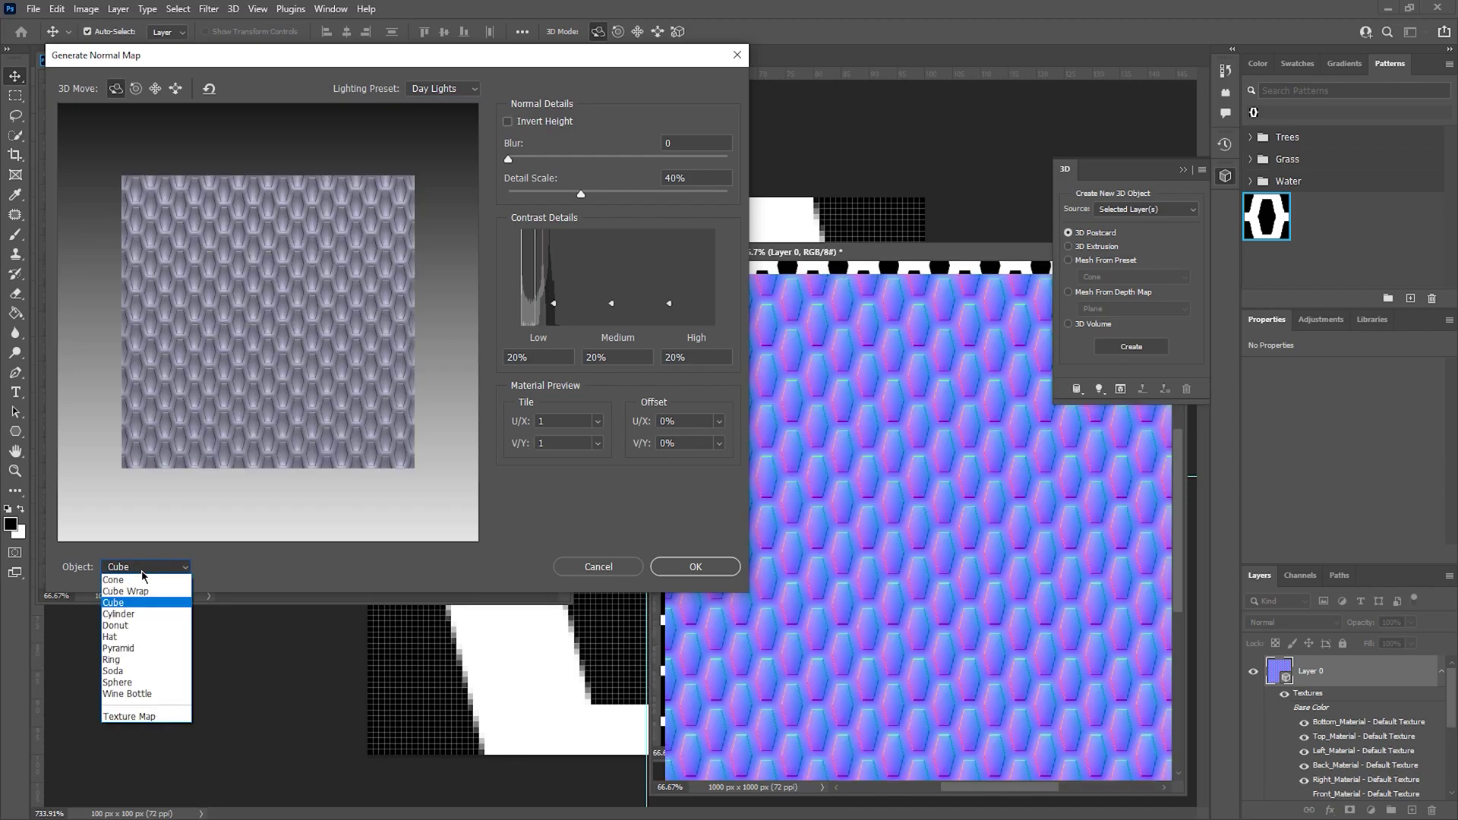
{"action": "left_click", "coordinate": [130, 614]}
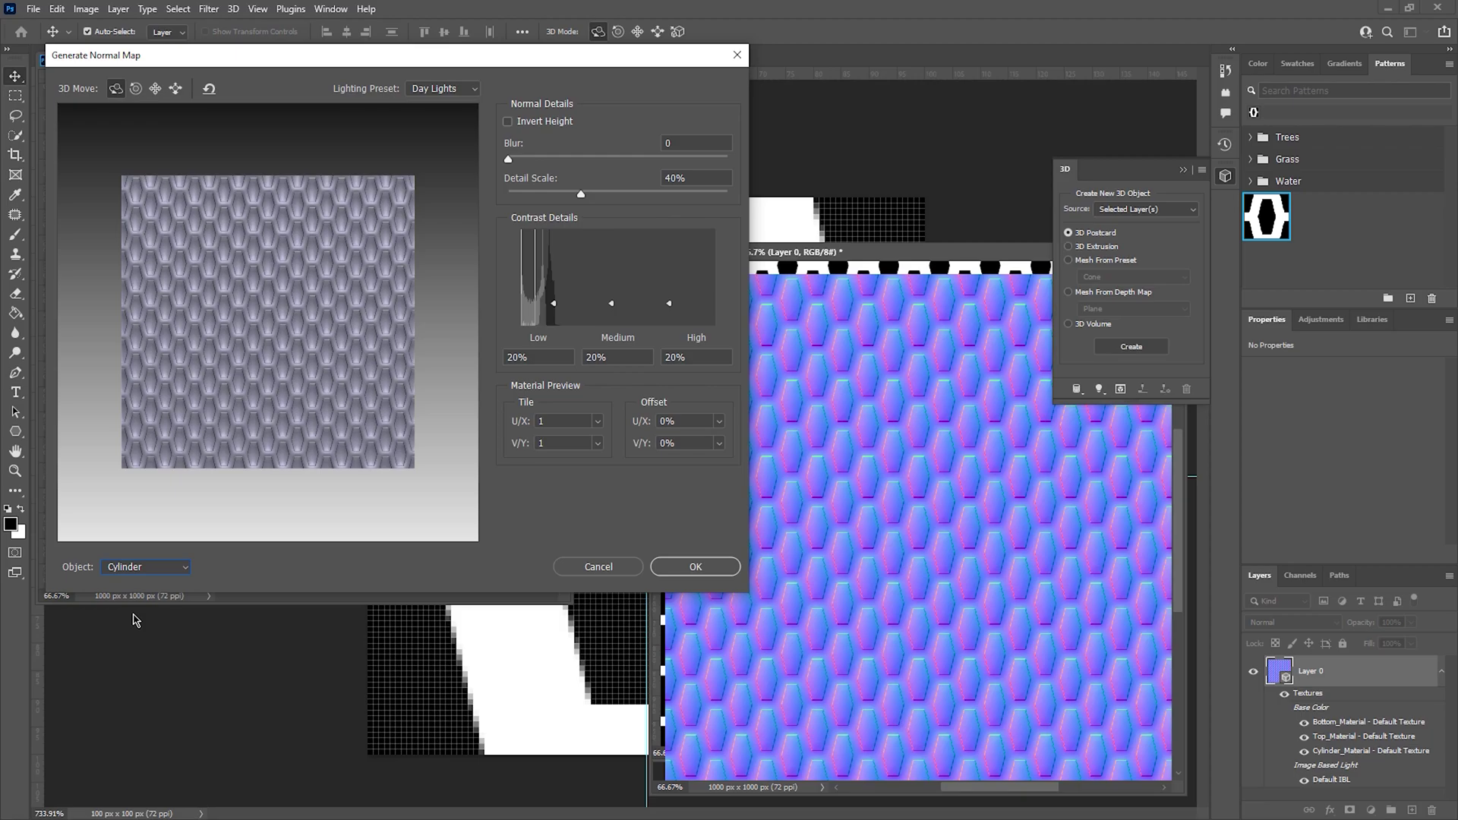
{"action": "left_click", "coordinate": [136, 571]}
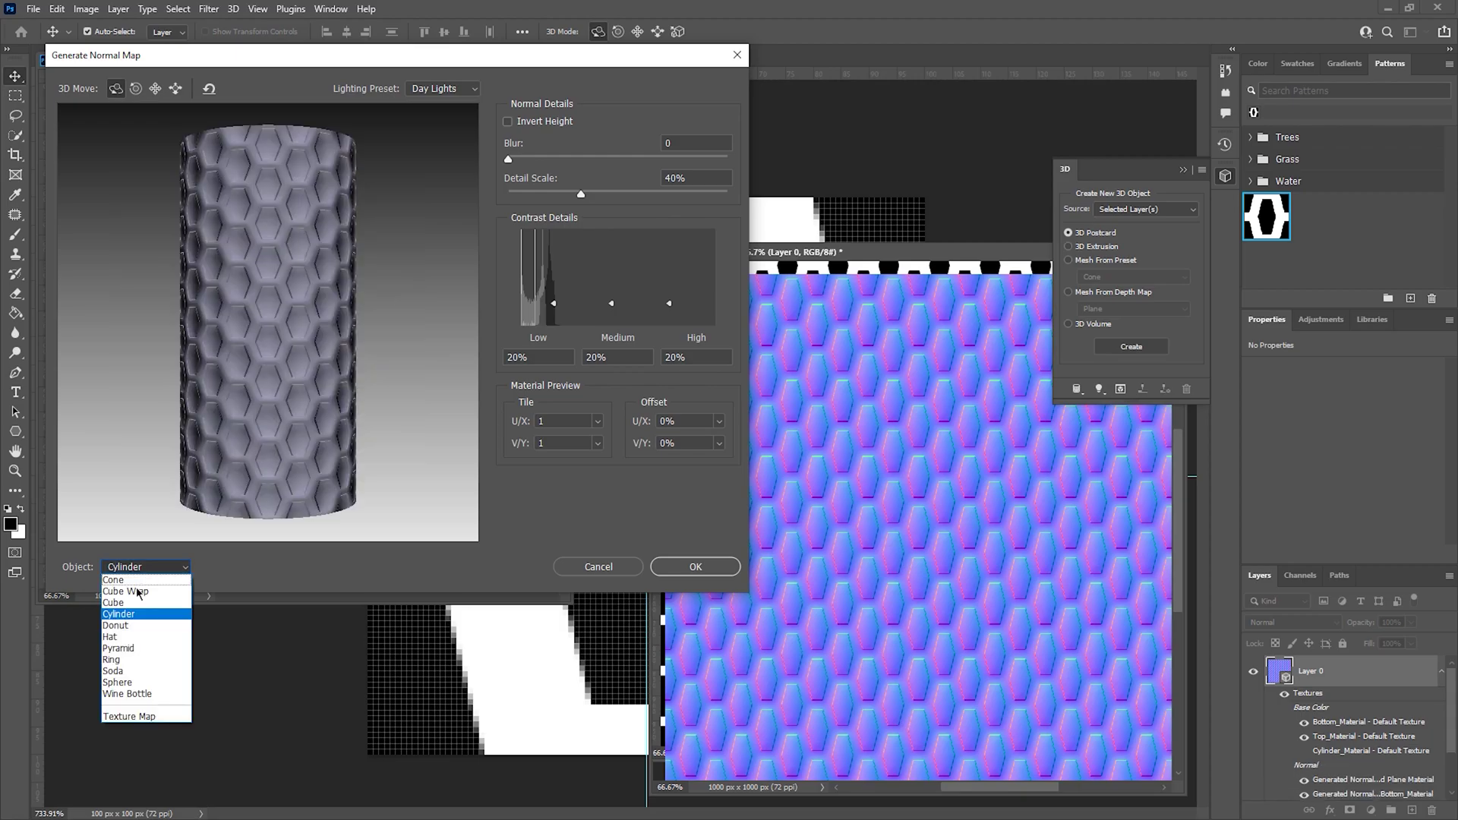
{"action": "left_click", "coordinate": [141, 688]}
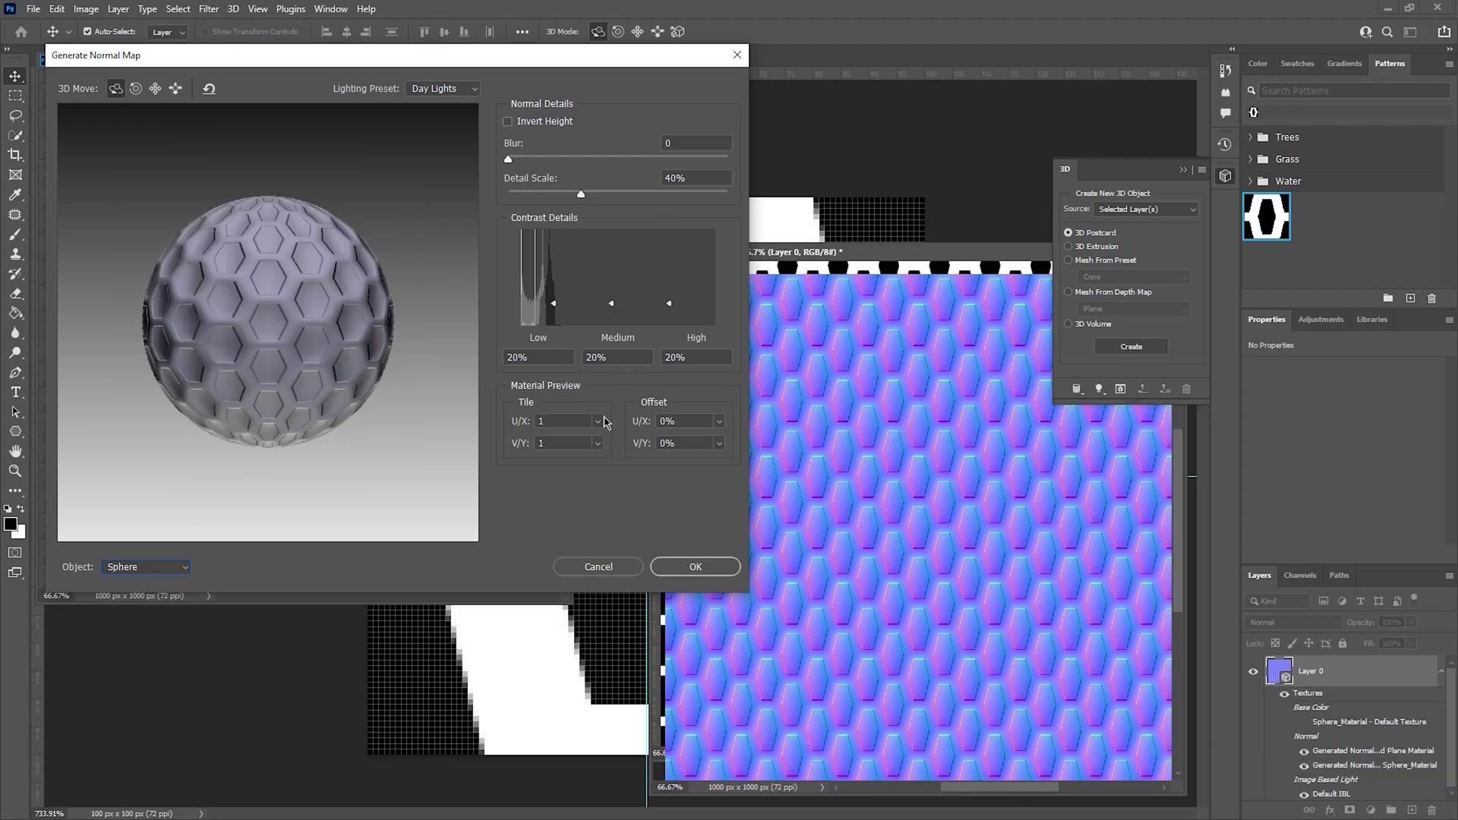
{"action": "left_click", "coordinate": [691, 569]}
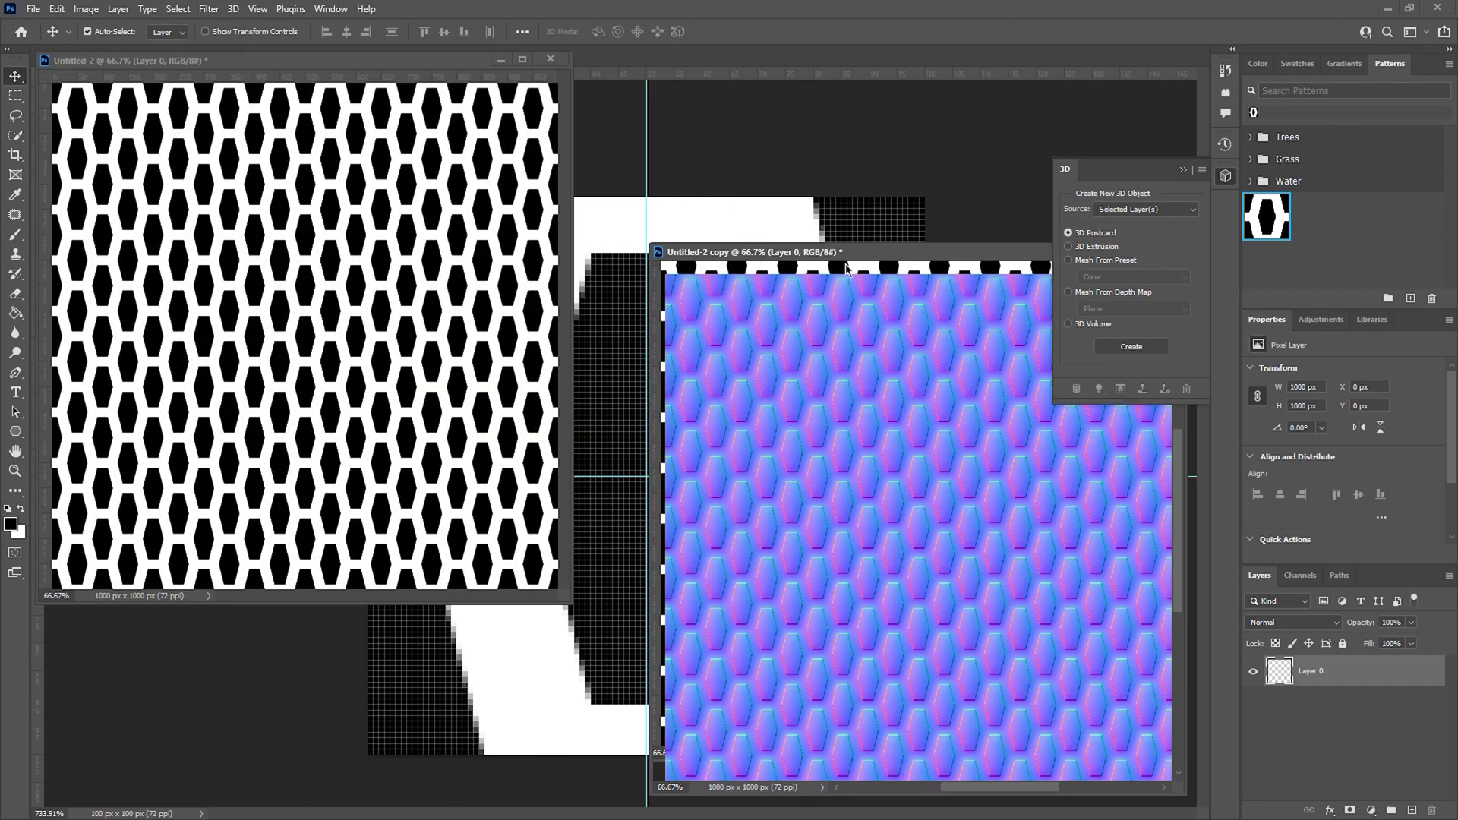
Step: Export the normal map as a 1000×1000 JPG using File > Export > Export As
{"action": "left_click", "coordinate": [32, 9]}
{"action": "mouse_move", "coordinate": [72, 253]}
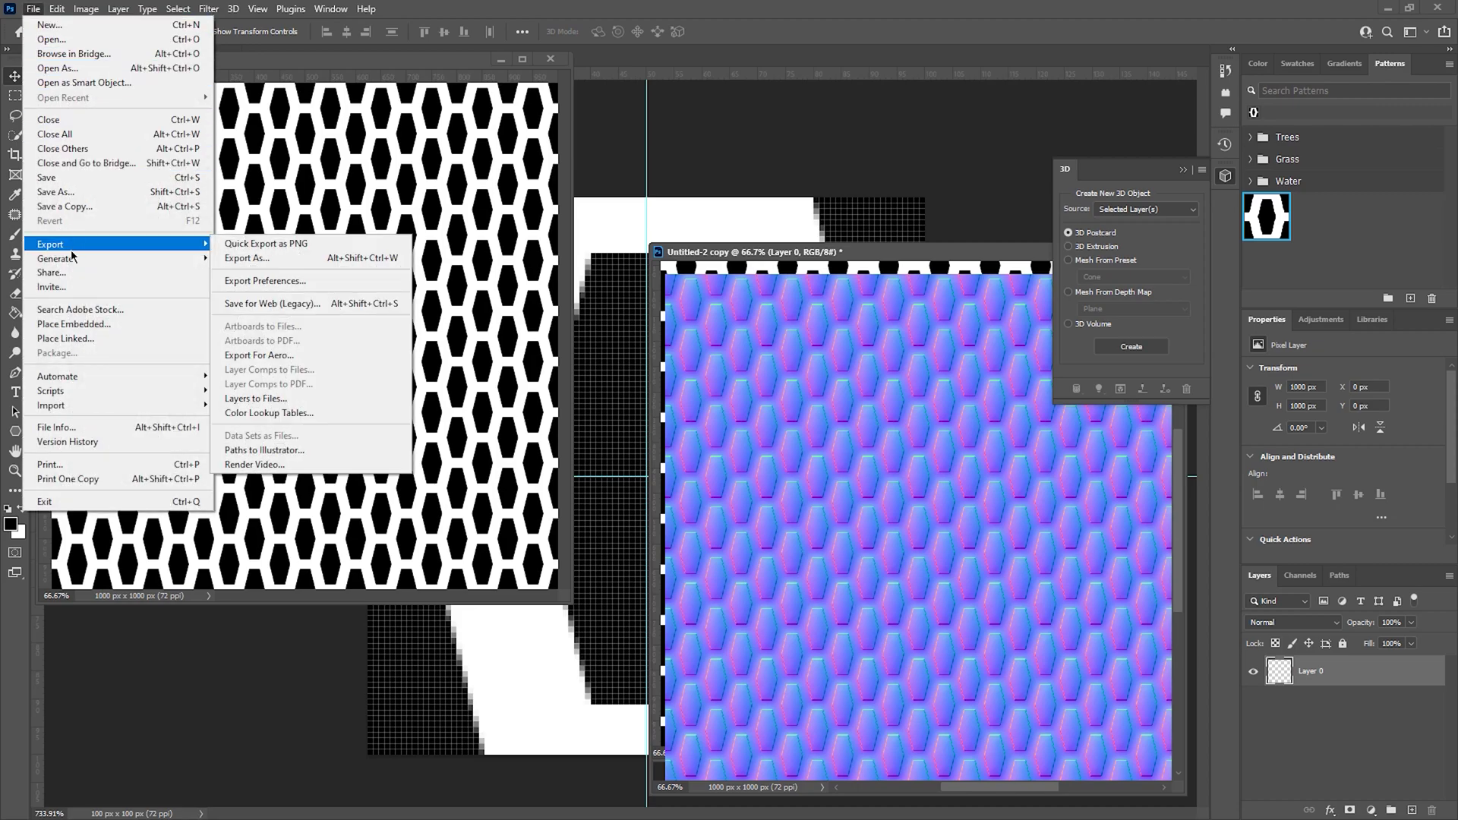
{"action": "left_click", "coordinate": [283, 262]}
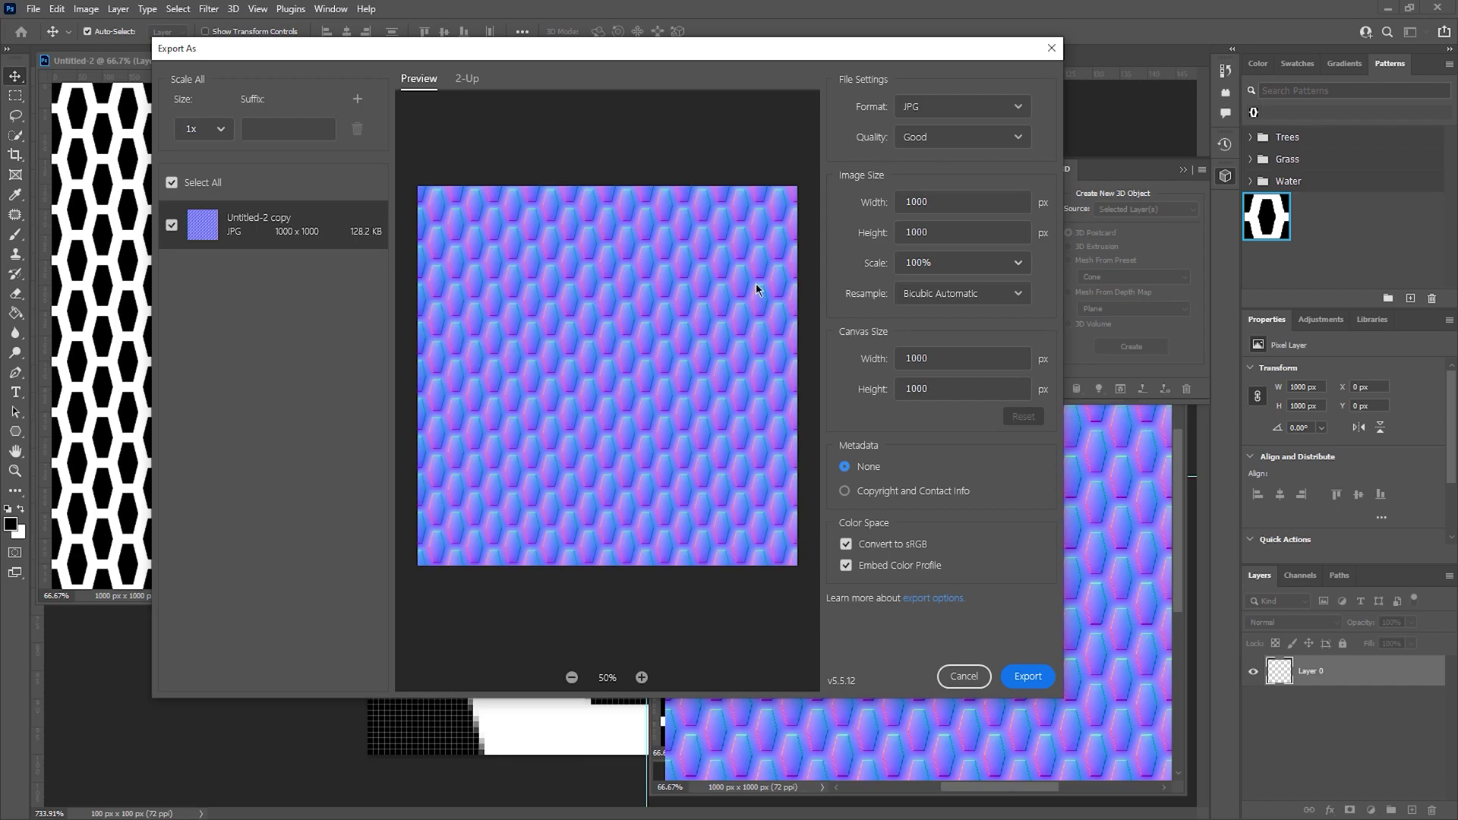
{"action": "left_click", "coordinate": [1026, 676]}
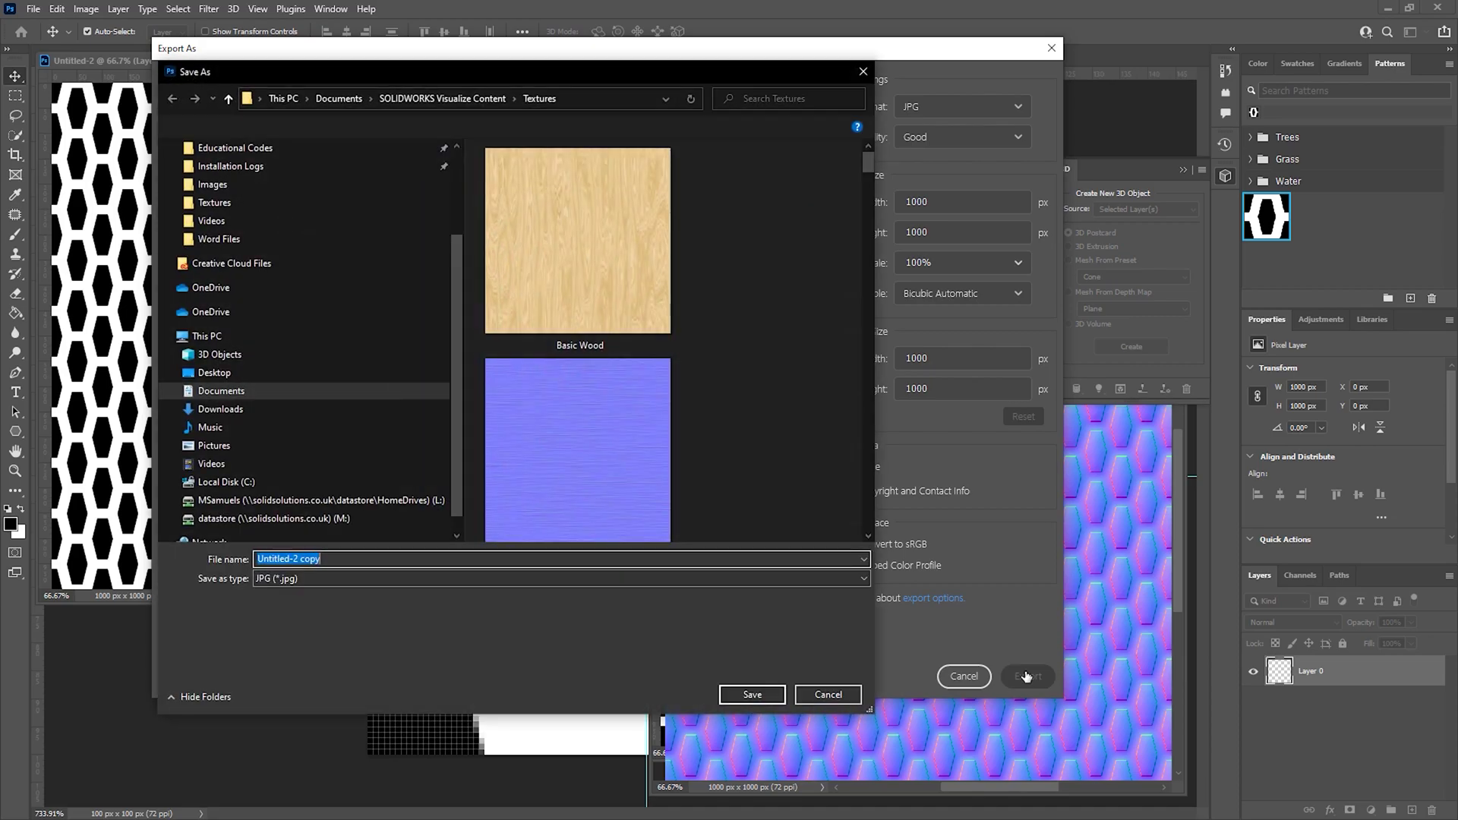
Step: Save the exported normal map JPG as TEST TEXTURE in the Textures folder
{"action": "left_click", "coordinate": [576, 98]}
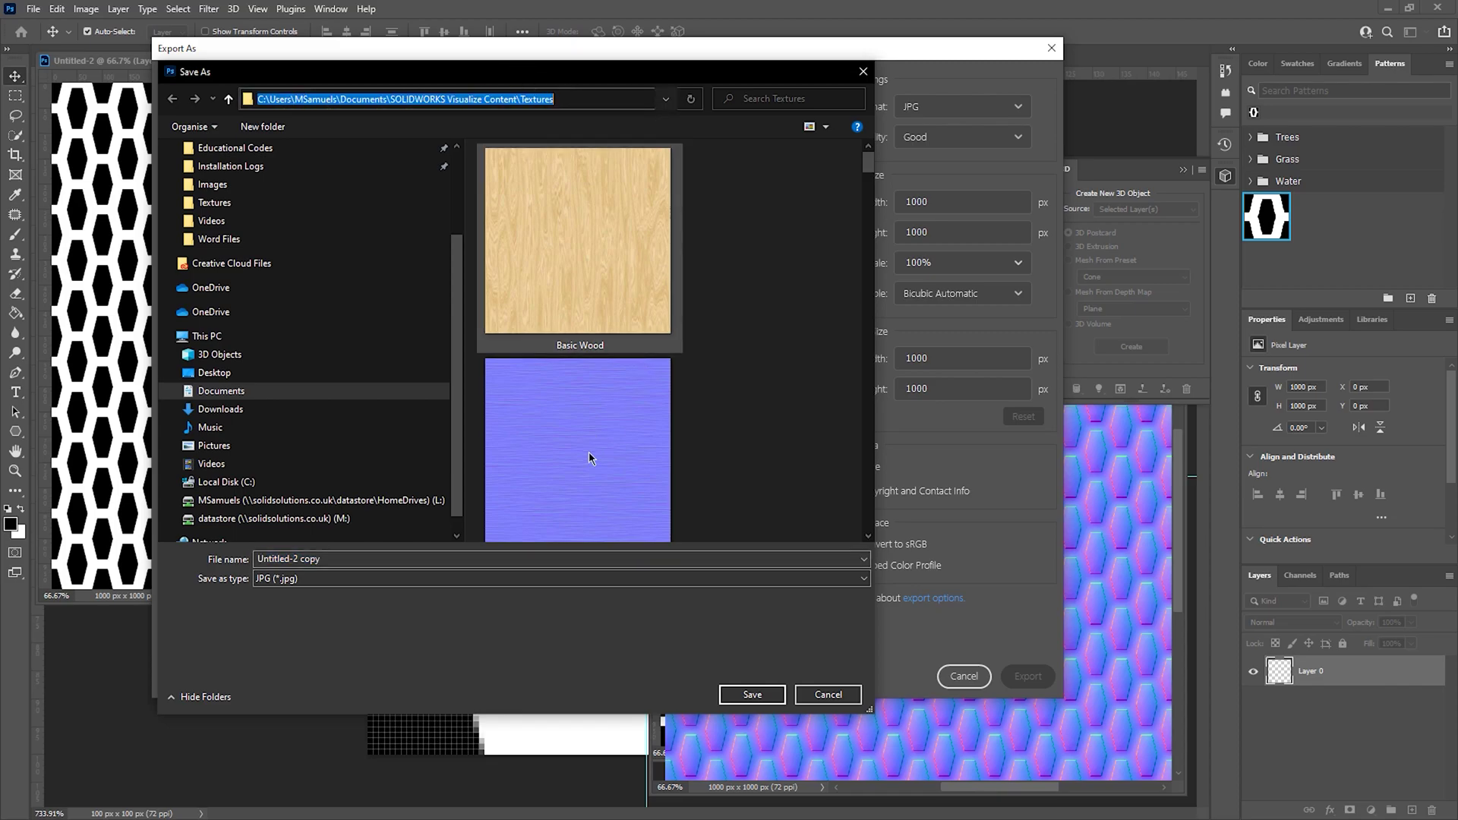
{"action": "left_click", "coordinate": [342, 559]}
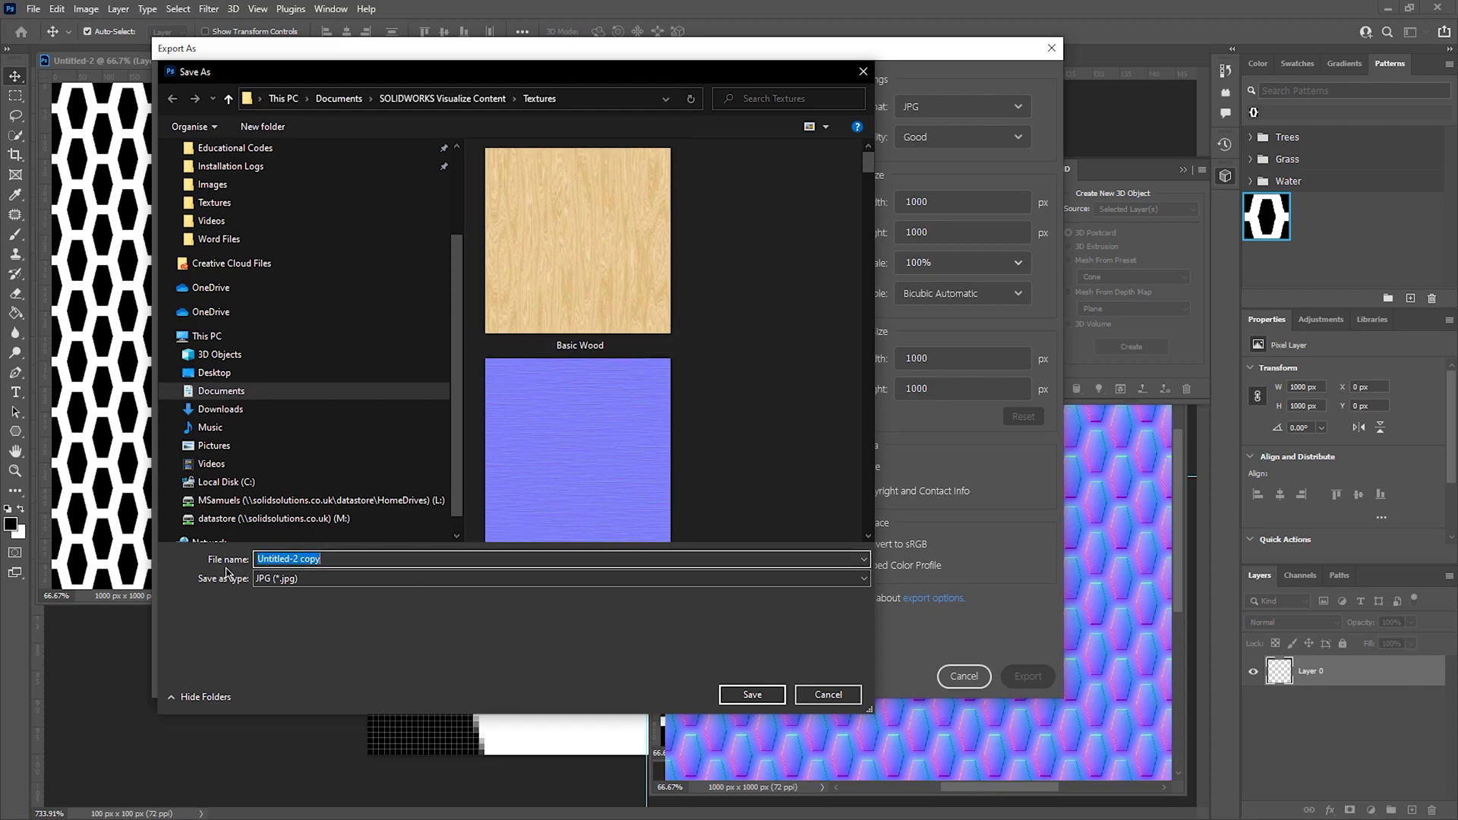
{"action": "type", "text": "TEST TEXTURE"}
{"action": "left_click", "coordinate": [752, 695]}
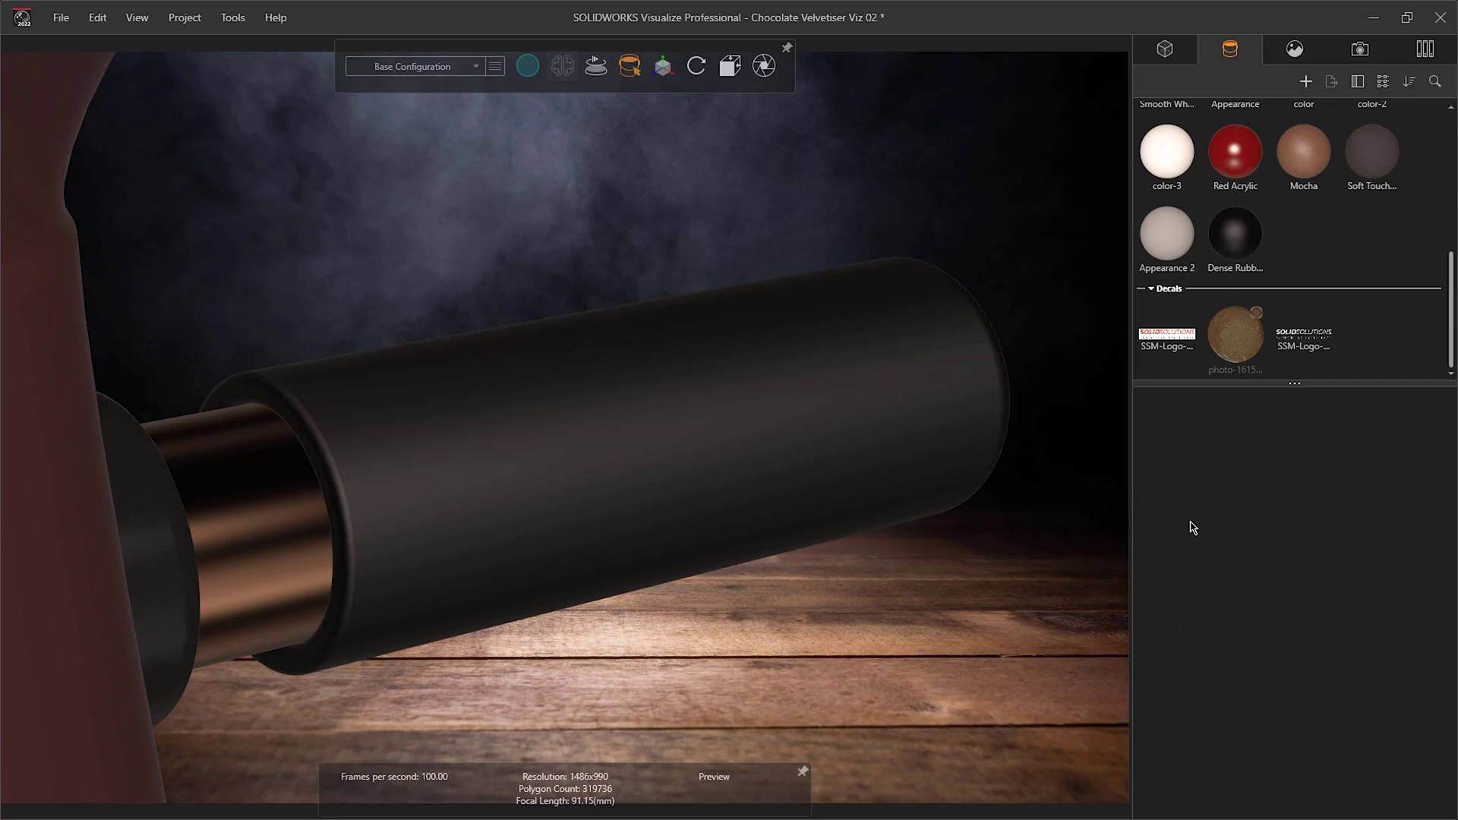
Step: Select the handle tube's Dense Rubber appearance and browse for an image in its Bump texture slot
{"action": "left_click", "coordinate": [632, 382]}
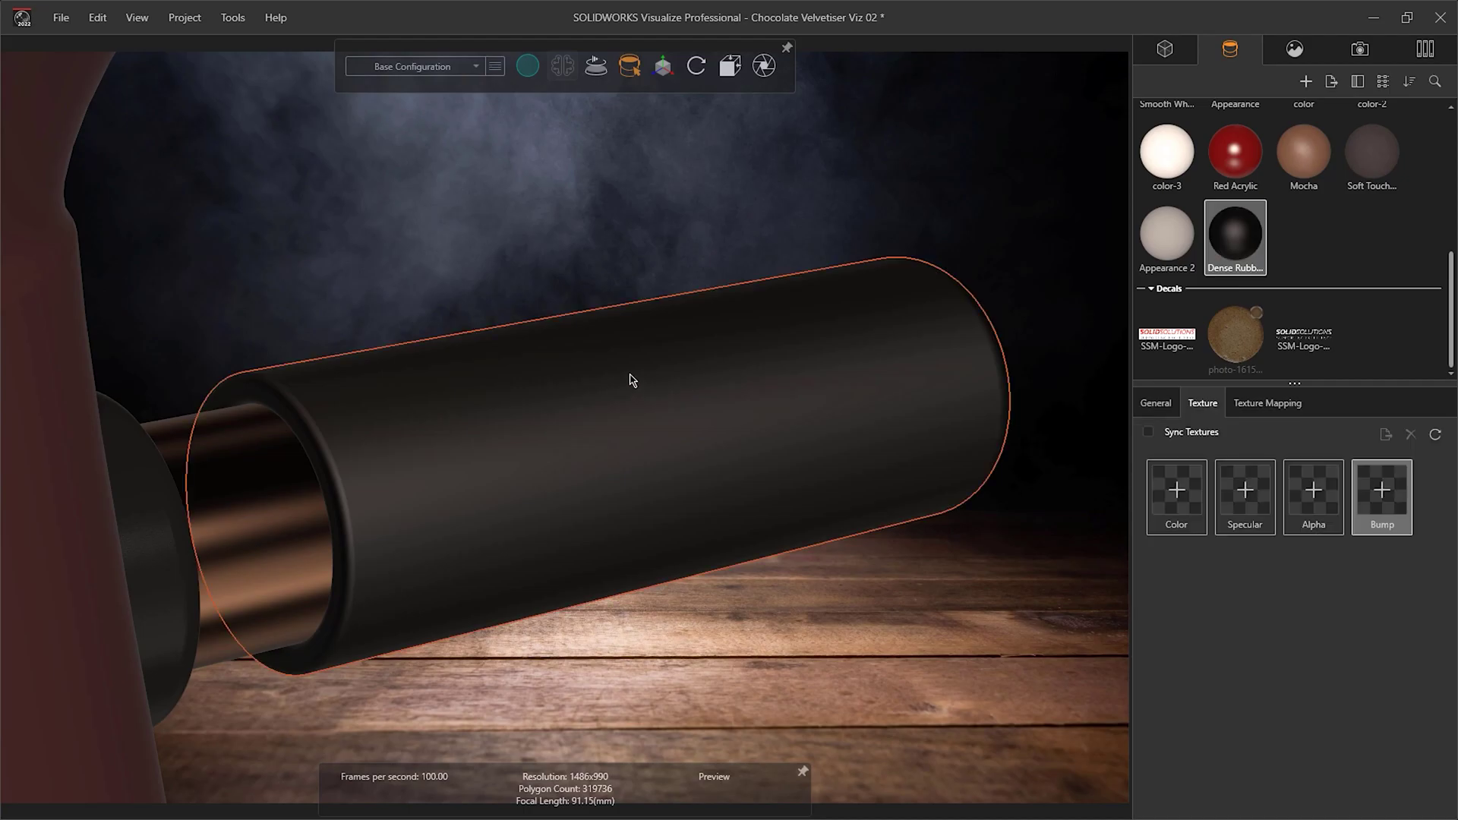
{"action": "left_click", "coordinate": [1167, 405]}
{"action": "left_click", "coordinate": [1203, 403]}
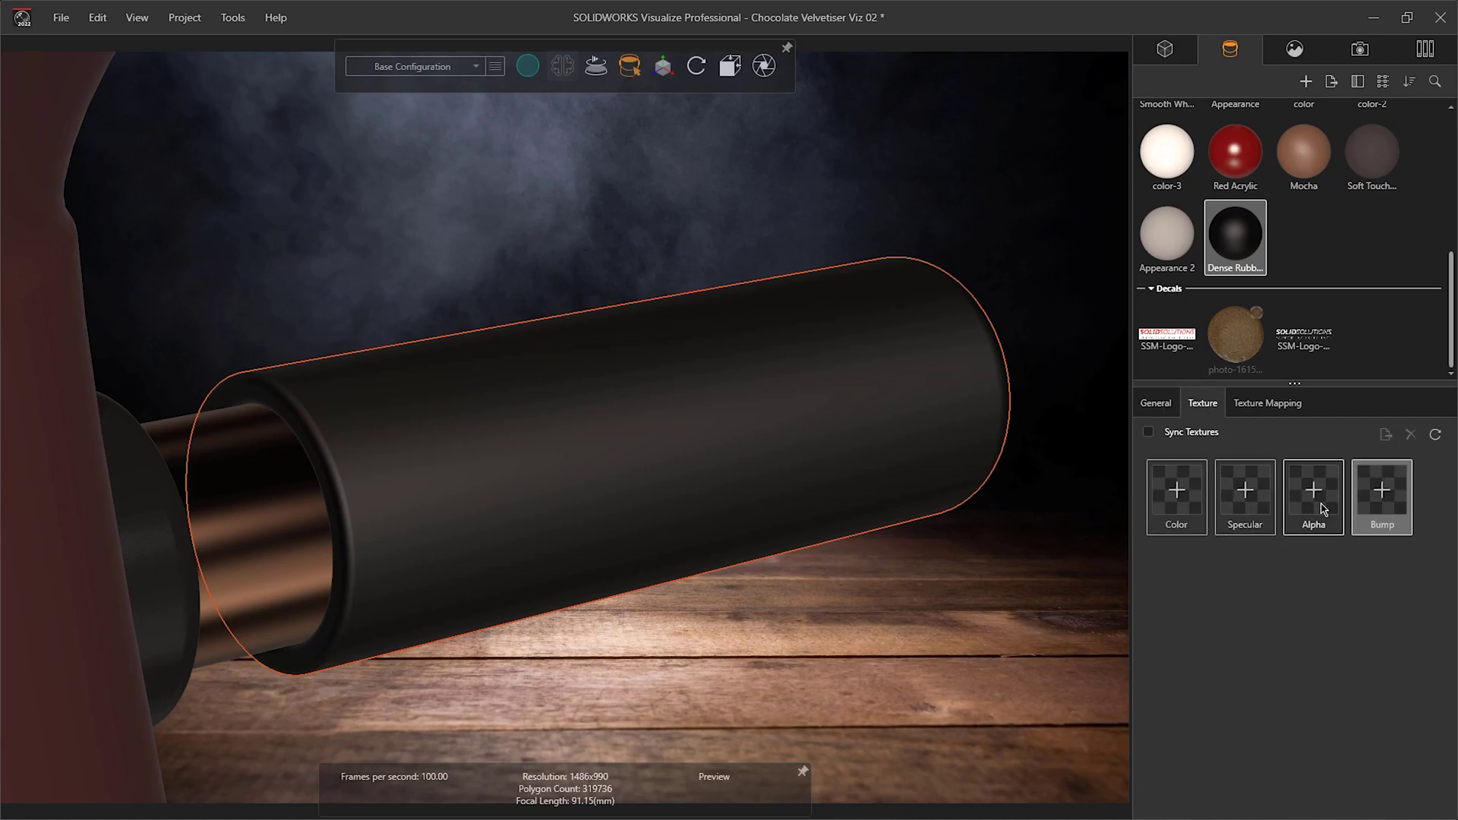
{"action": "left_click", "coordinate": [1383, 498]}
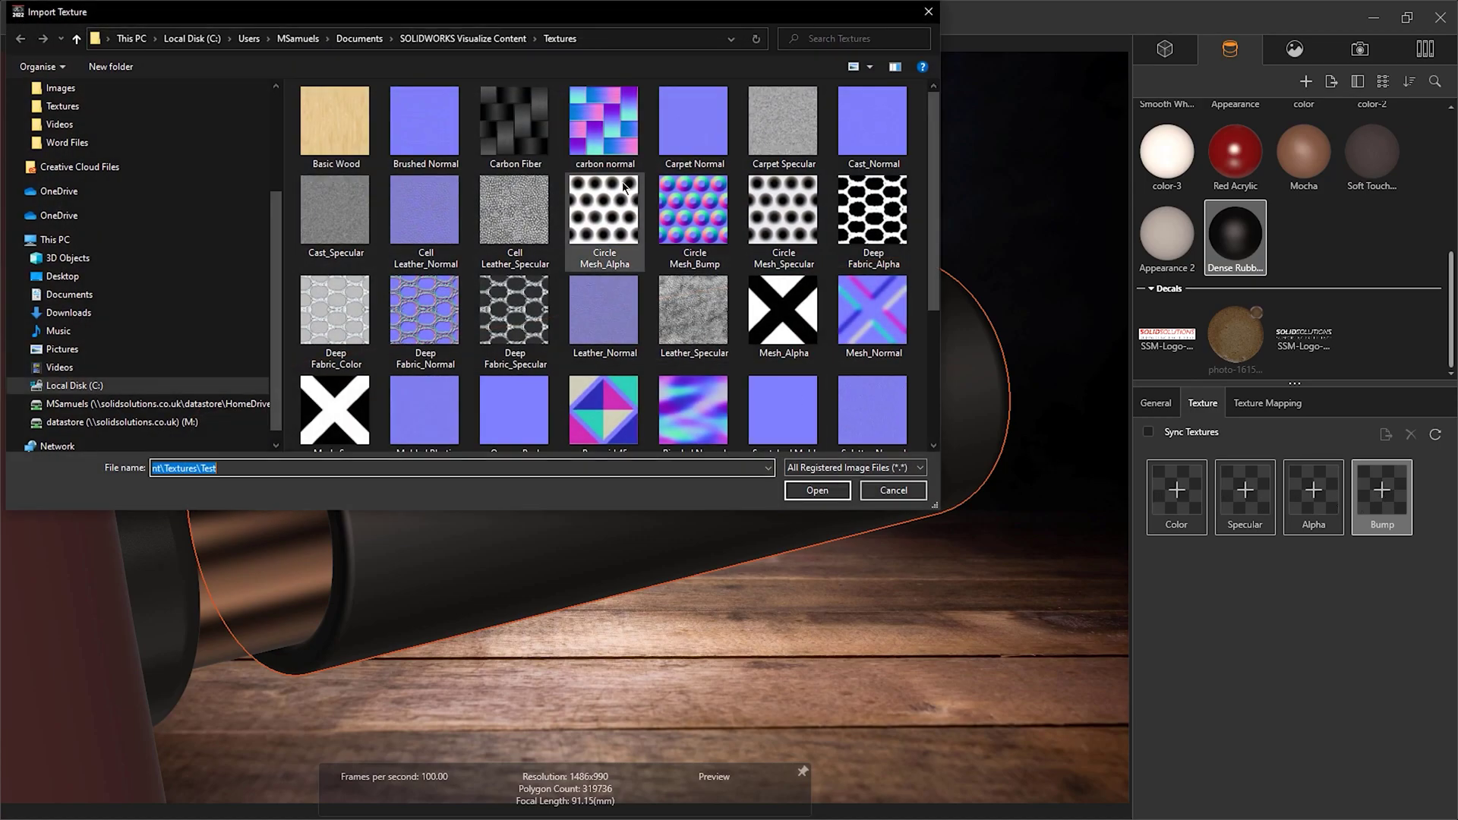
Step: Load TEST TEXTURE from the Textures folder as the Dense Rubber bump image
{"action": "scroll", "coordinate": [621, 205], "scroll_direction": "down", "scroll_amount": 3}
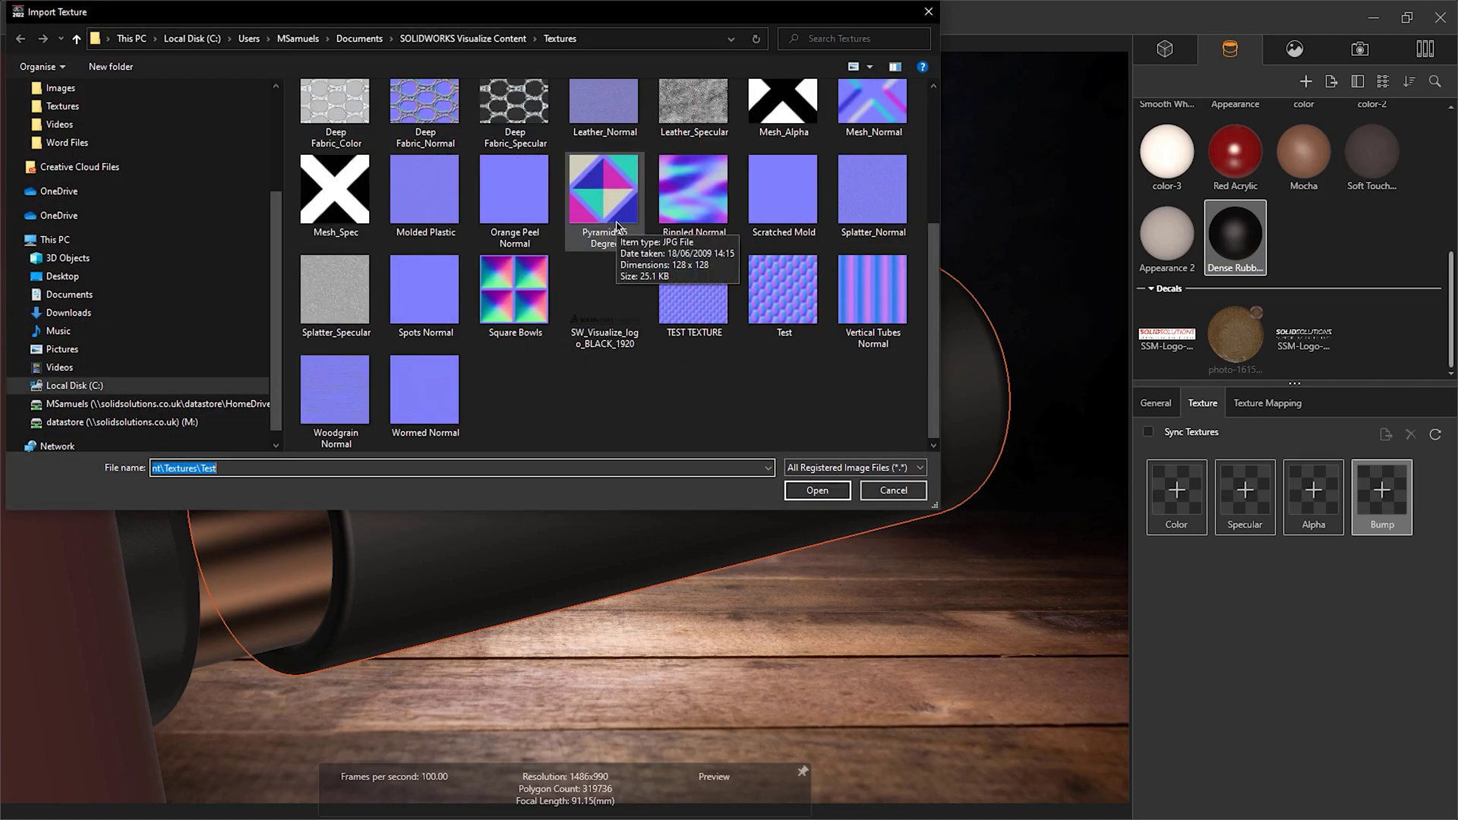
{"action": "left_click", "coordinate": [703, 284]}
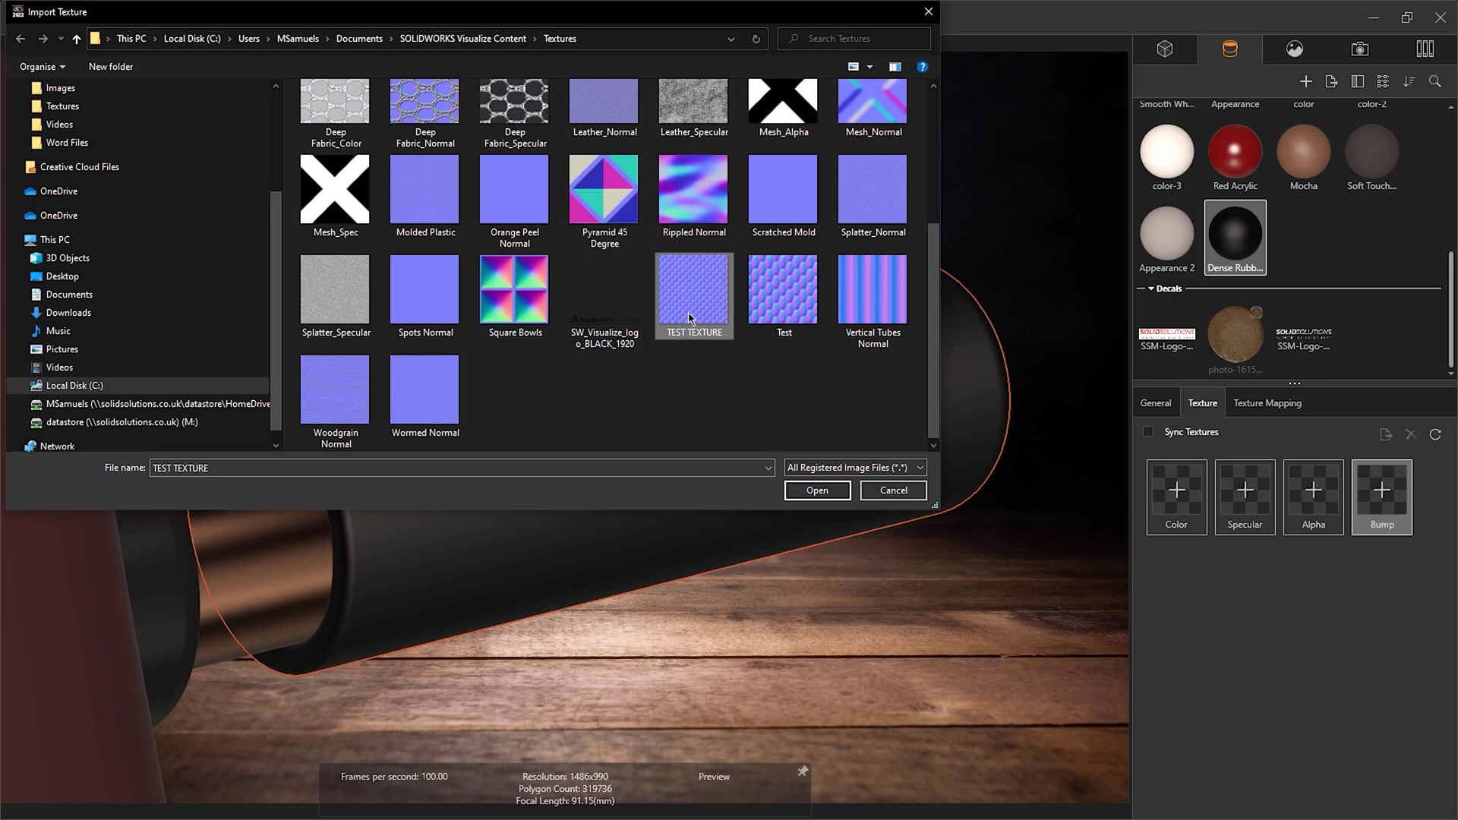
{"action": "left_click", "coordinate": [799, 492]}
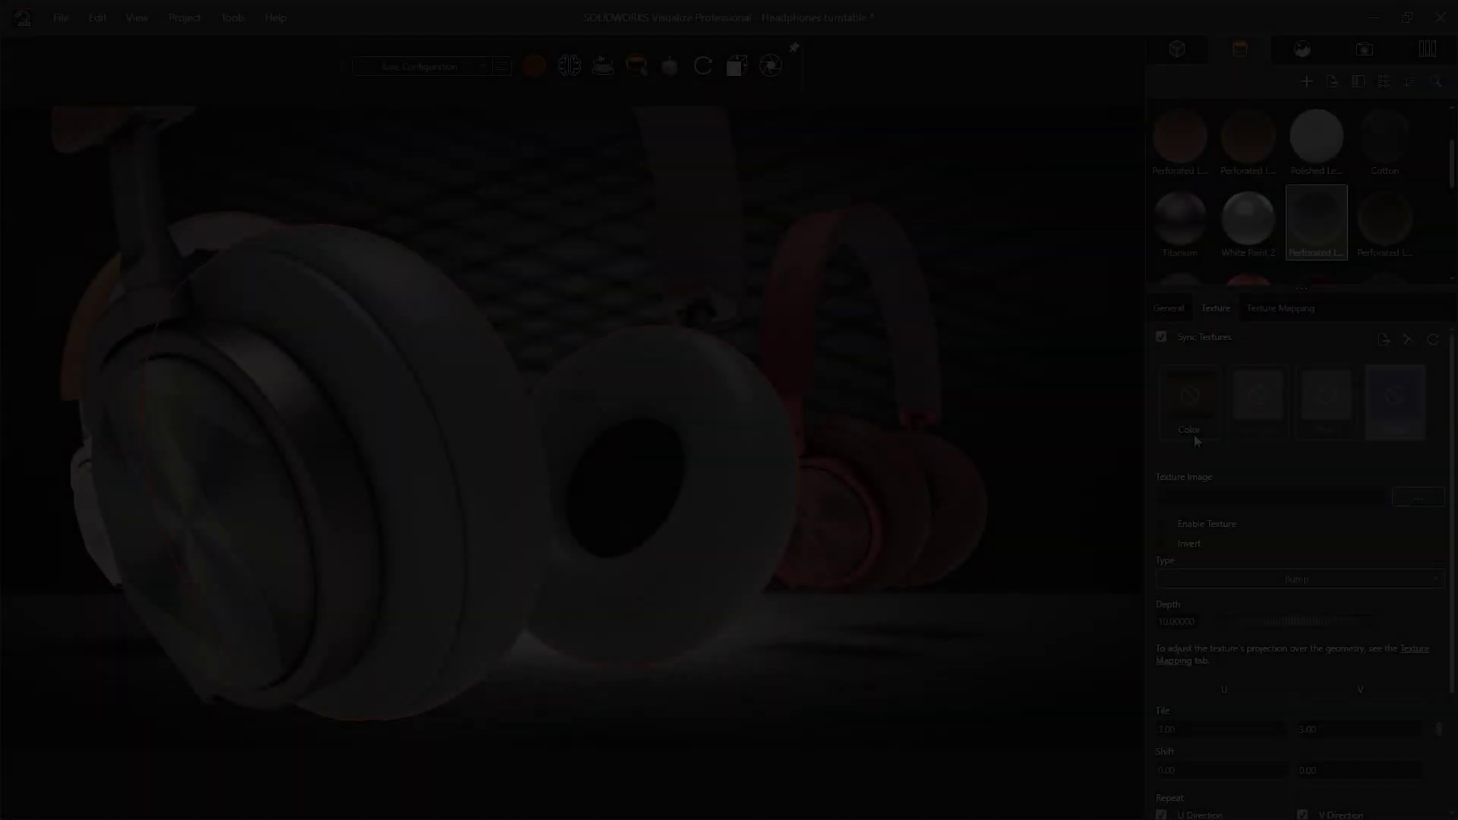
Step: Enable the Color, Specular, Alpha and Bump texture slots on the Texture tab
{"action": "left_click", "coordinate": [1190, 399]}
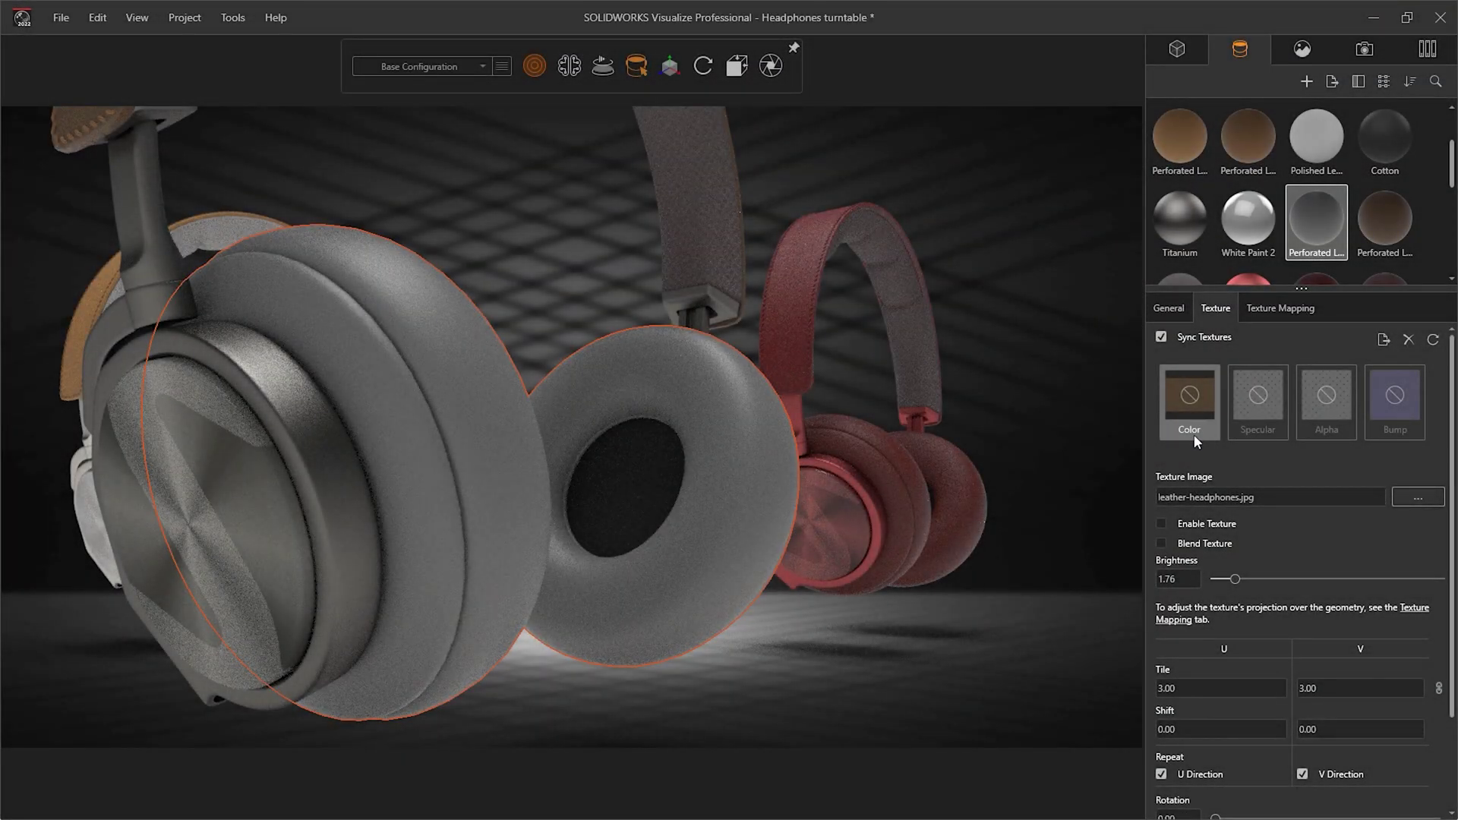
{"action": "left_click", "coordinate": [1161, 524]}
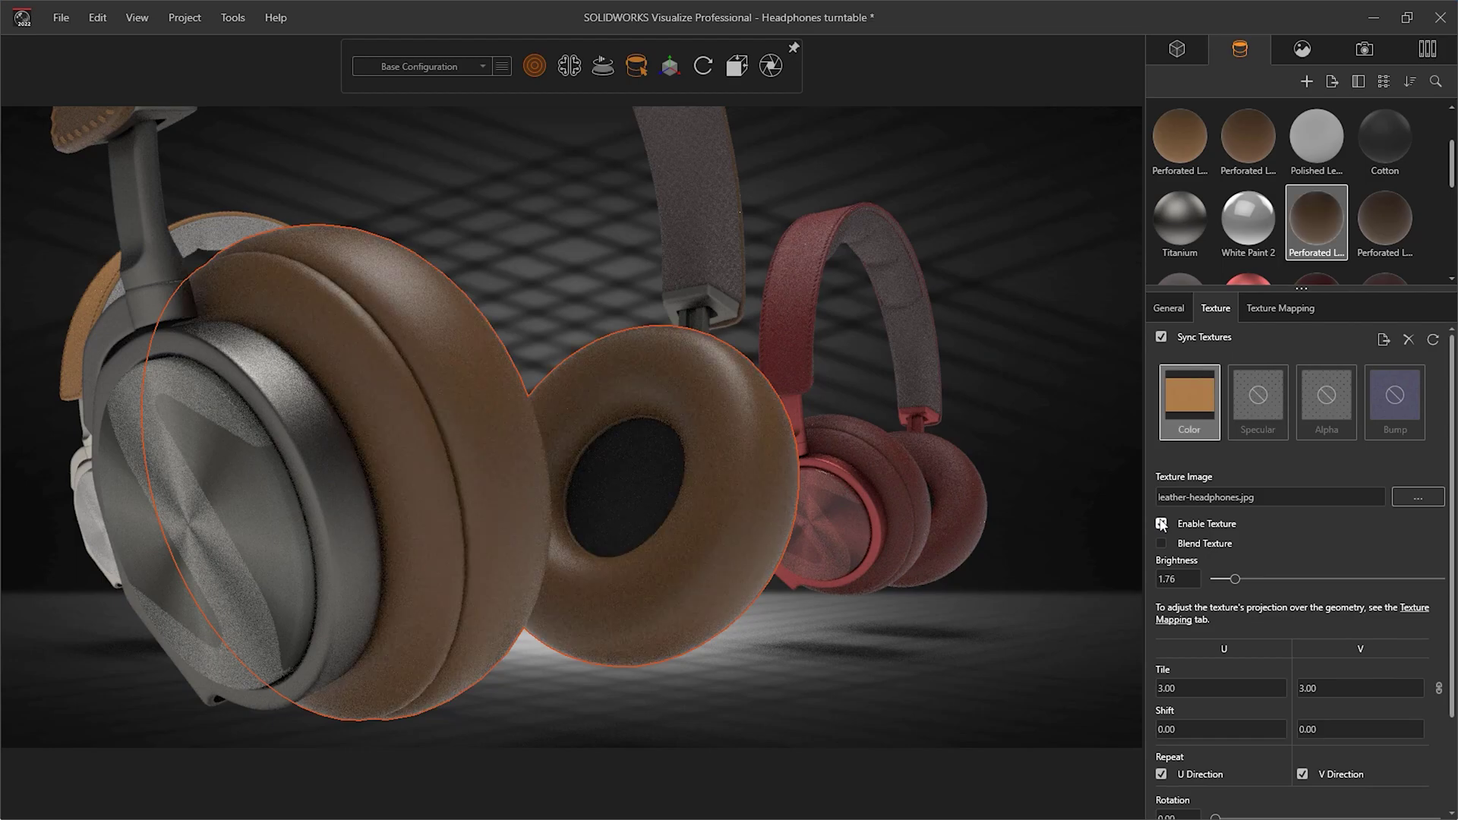
{"action": "left_click", "coordinate": [1273, 437]}
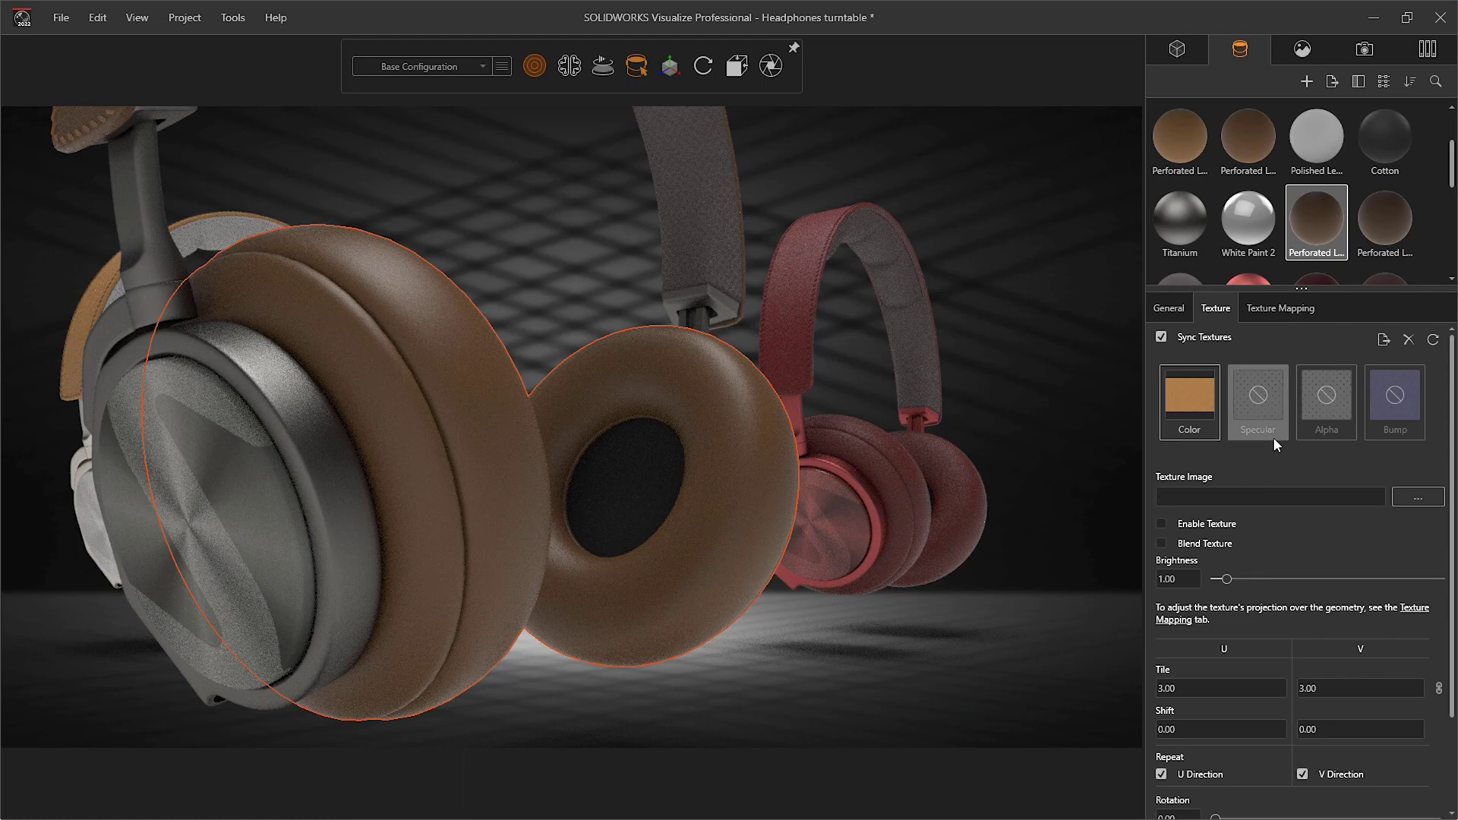
{"action": "left_click", "coordinate": [1162, 523]}
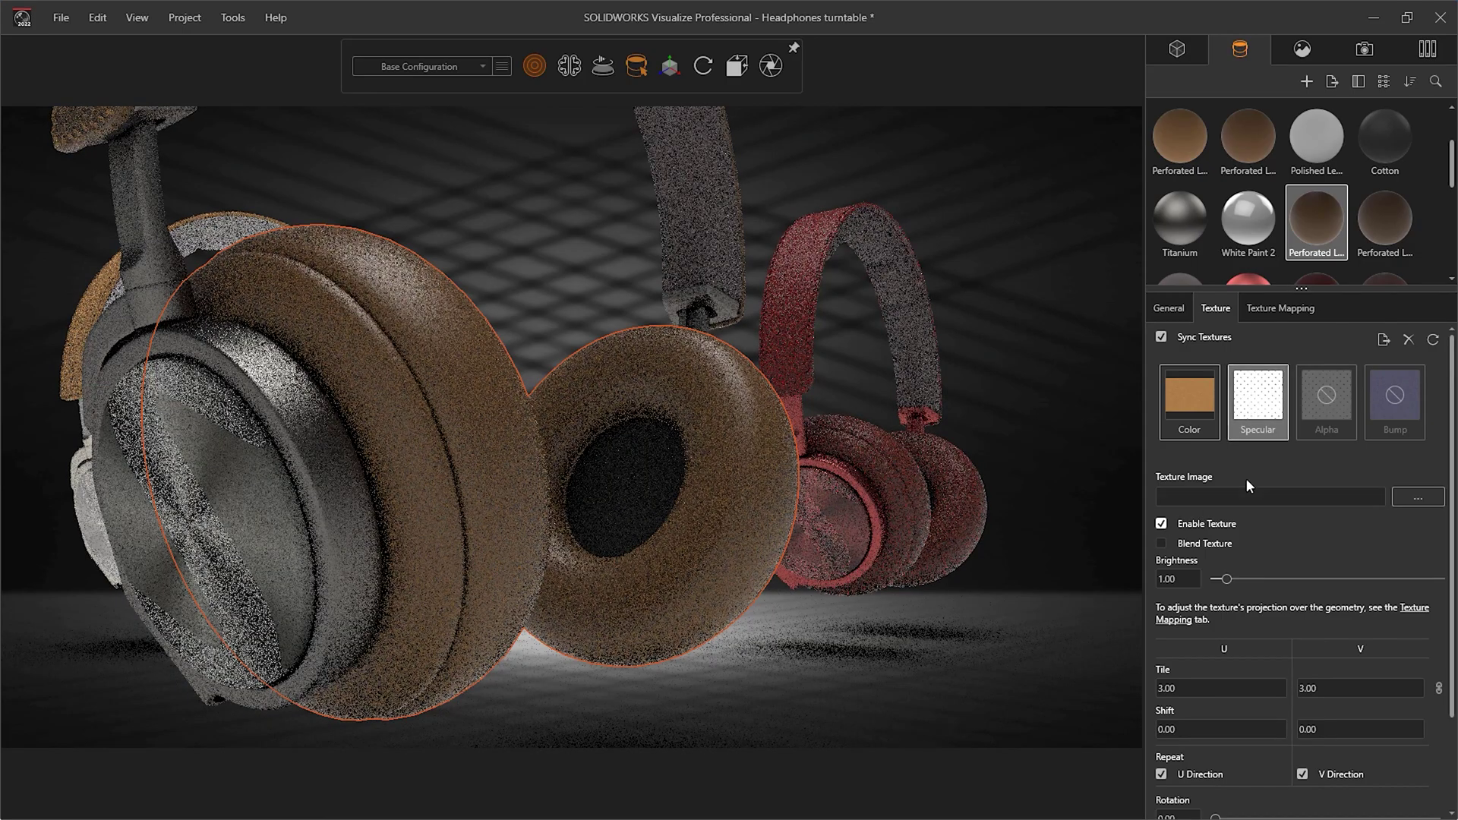
{"action": "left_click", "coordinate": [1335, 423]}
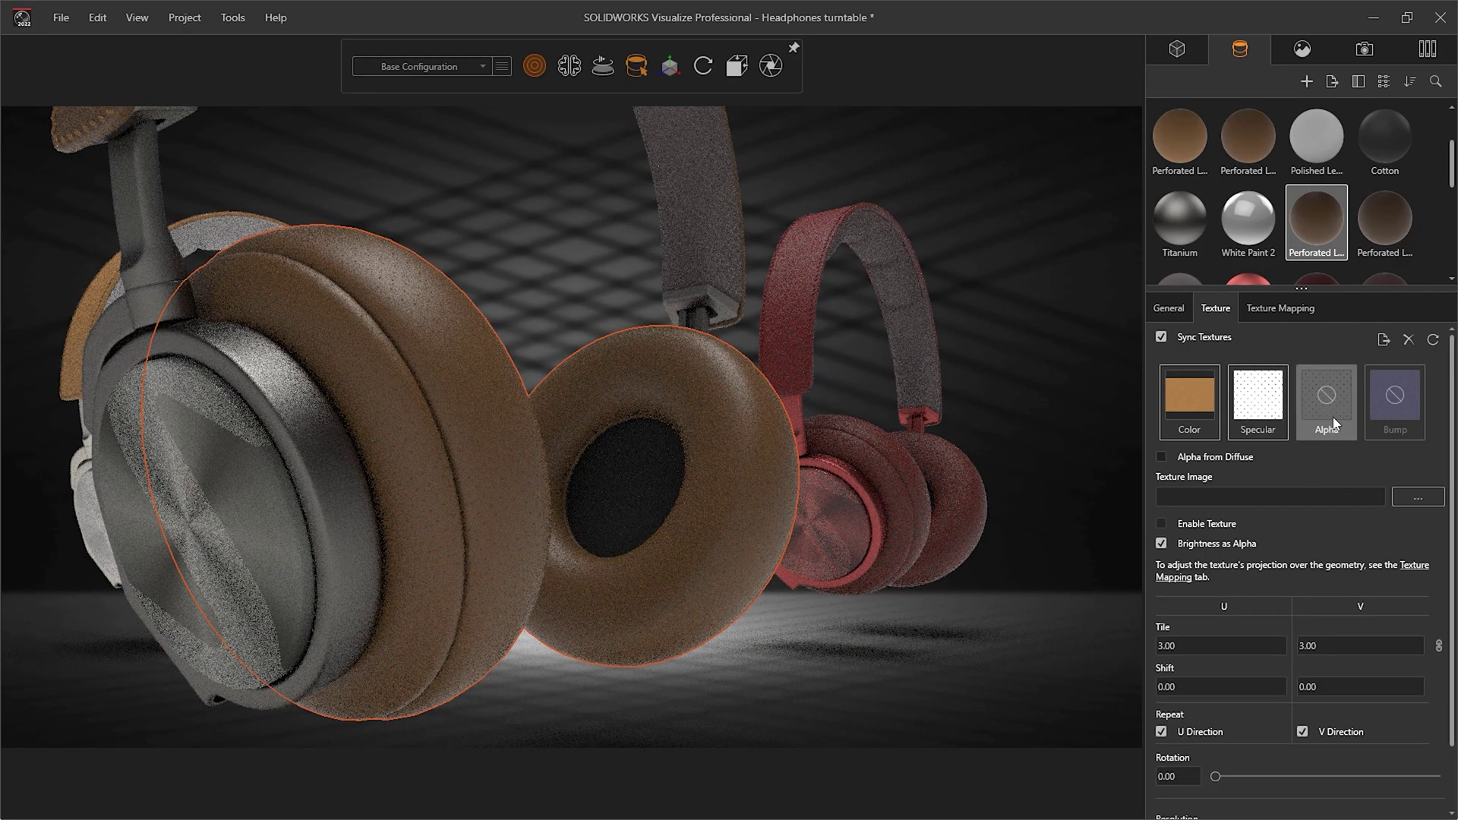
{"action": "left_click", "coordinate": [1168, 518]}
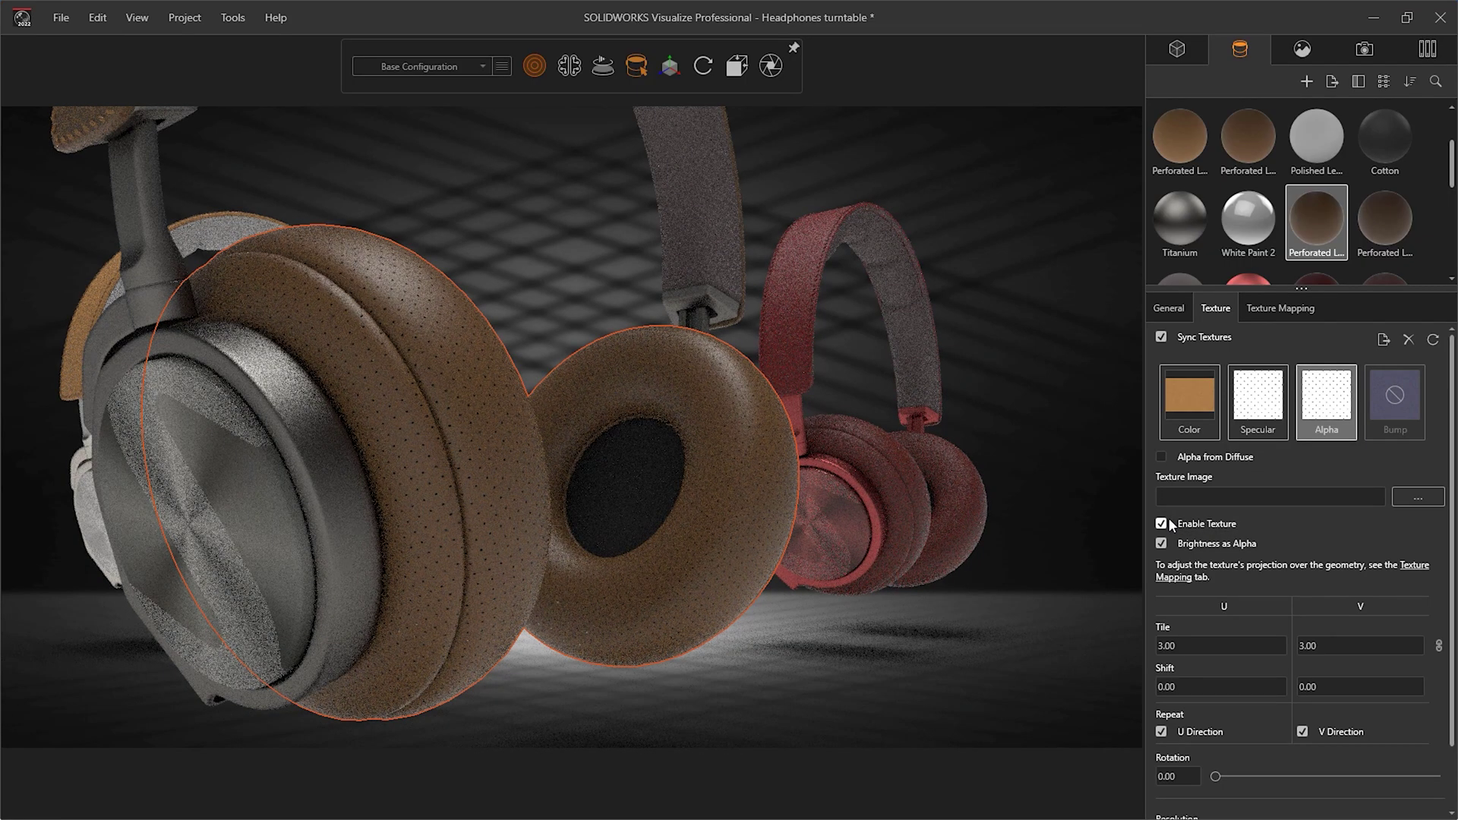
{"action": "left_click", "coordinate": [1386, 430]}
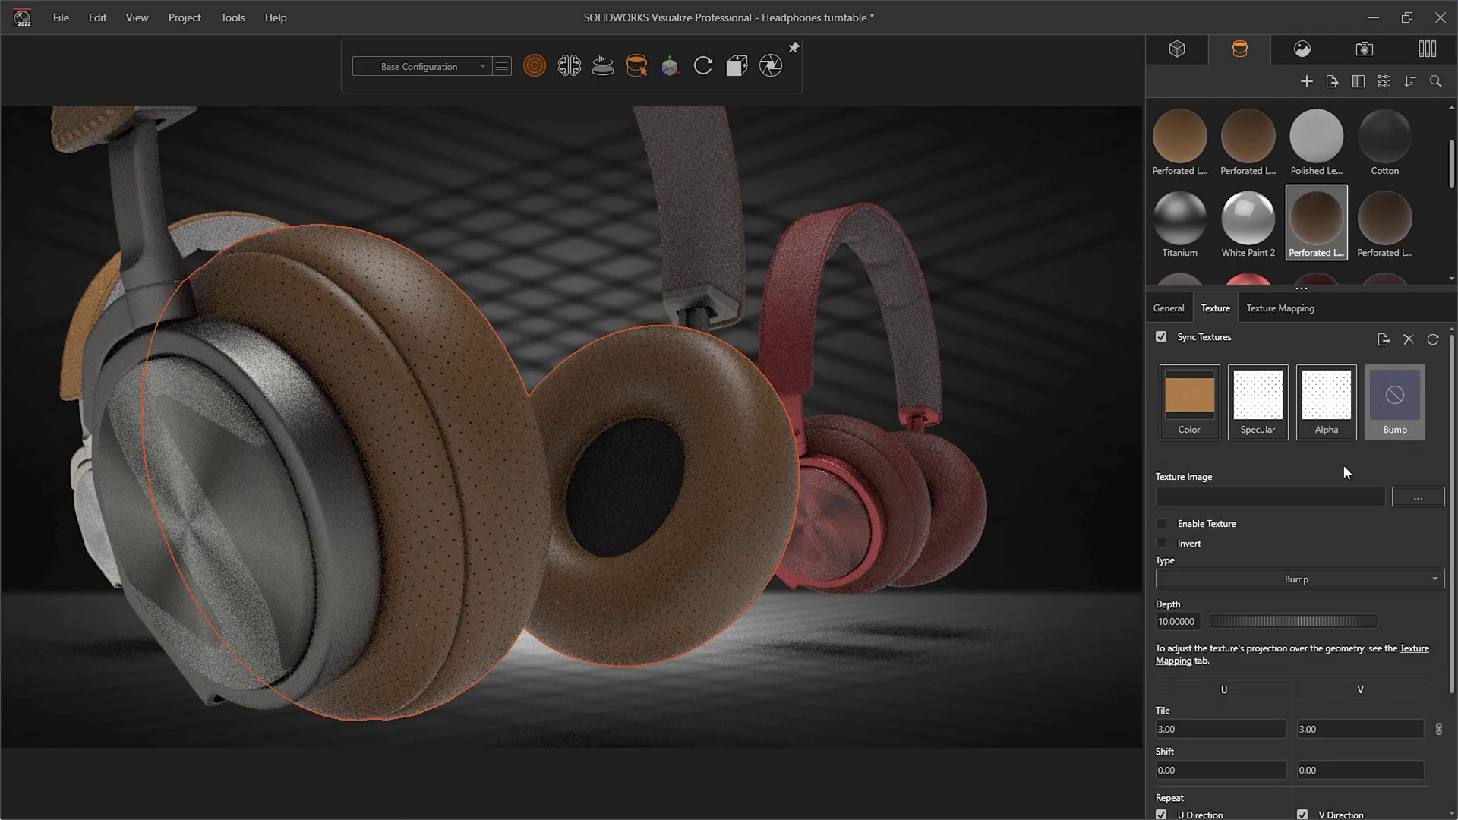
{"action": "left_click", "coordinate": [1168, 522]}
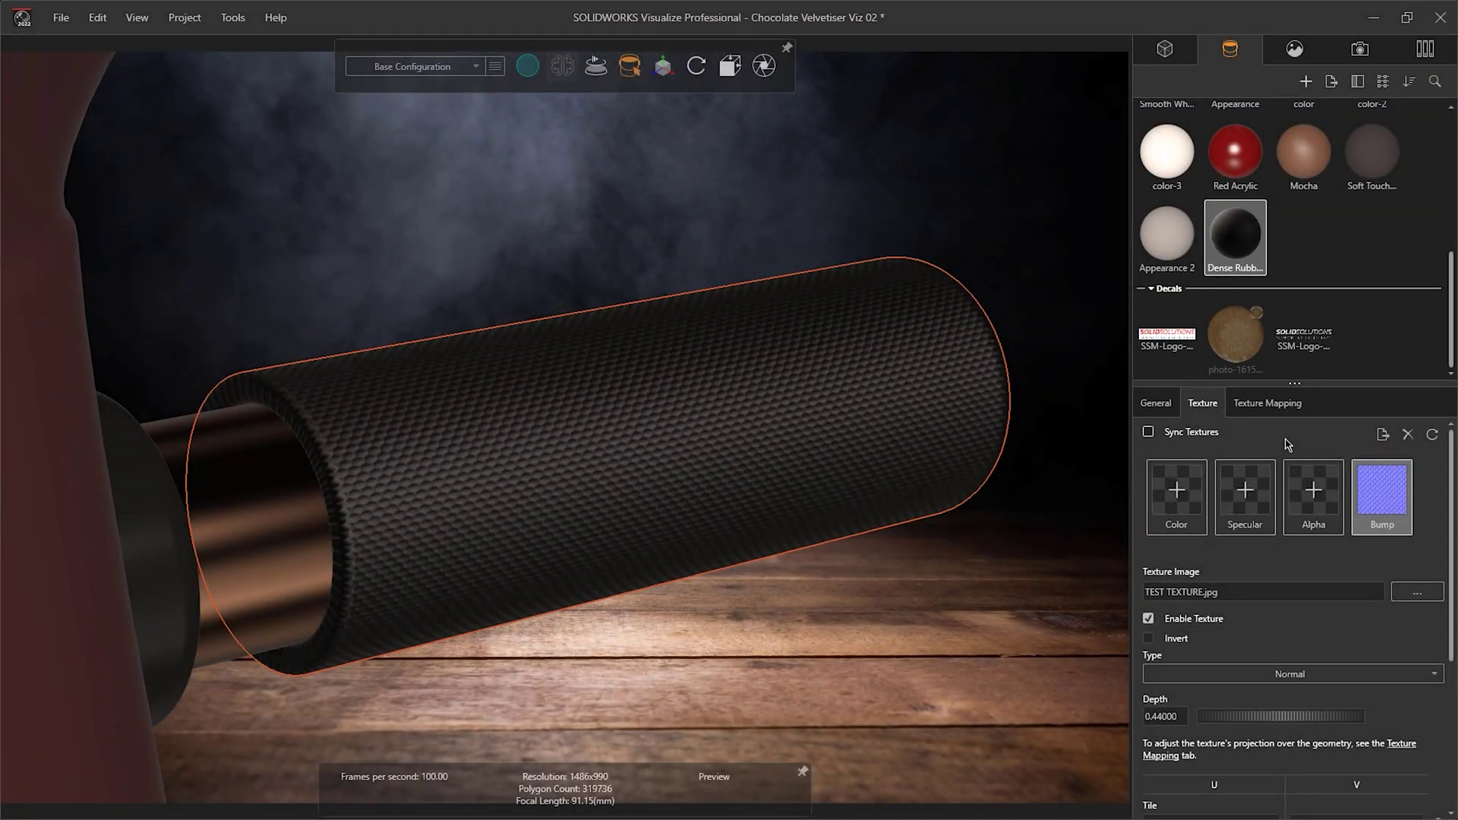
{"action": "left_click", "coordinate": [1267, 405]}
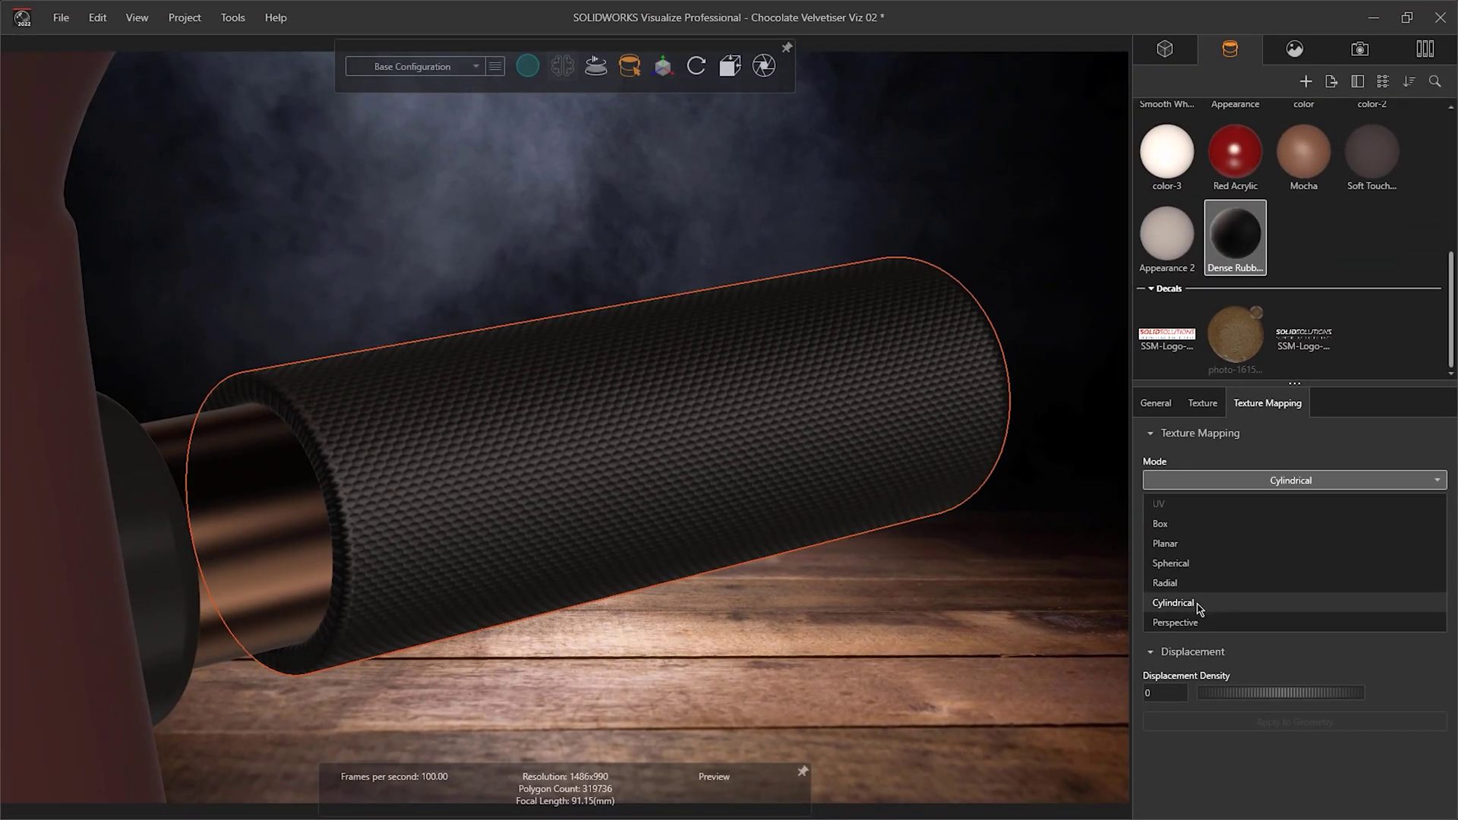
{"action": "left_click", "coordinate": [1199, 603]}
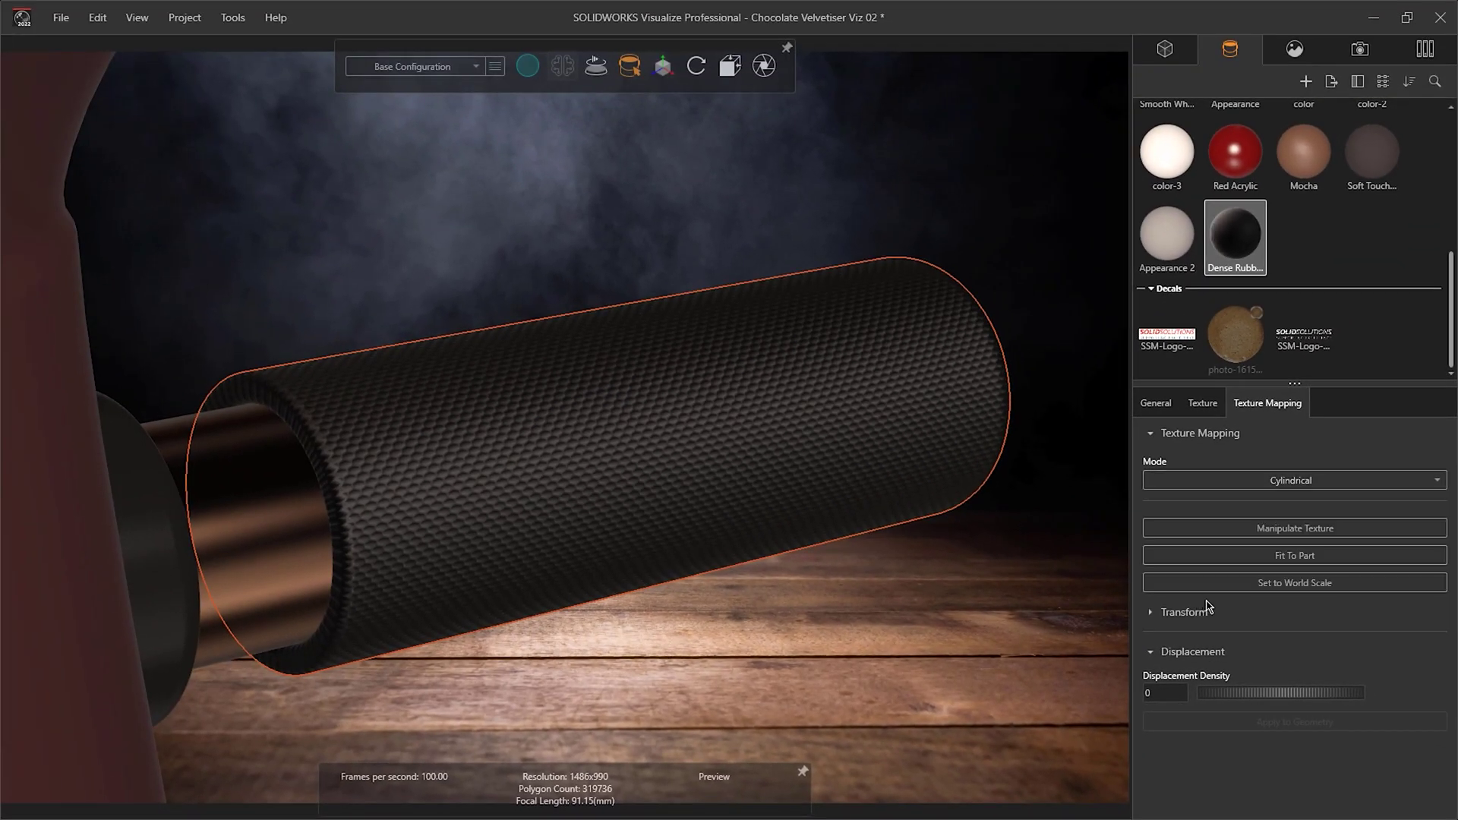
{"action": "left_click", "coordinate": [1203, 404]}
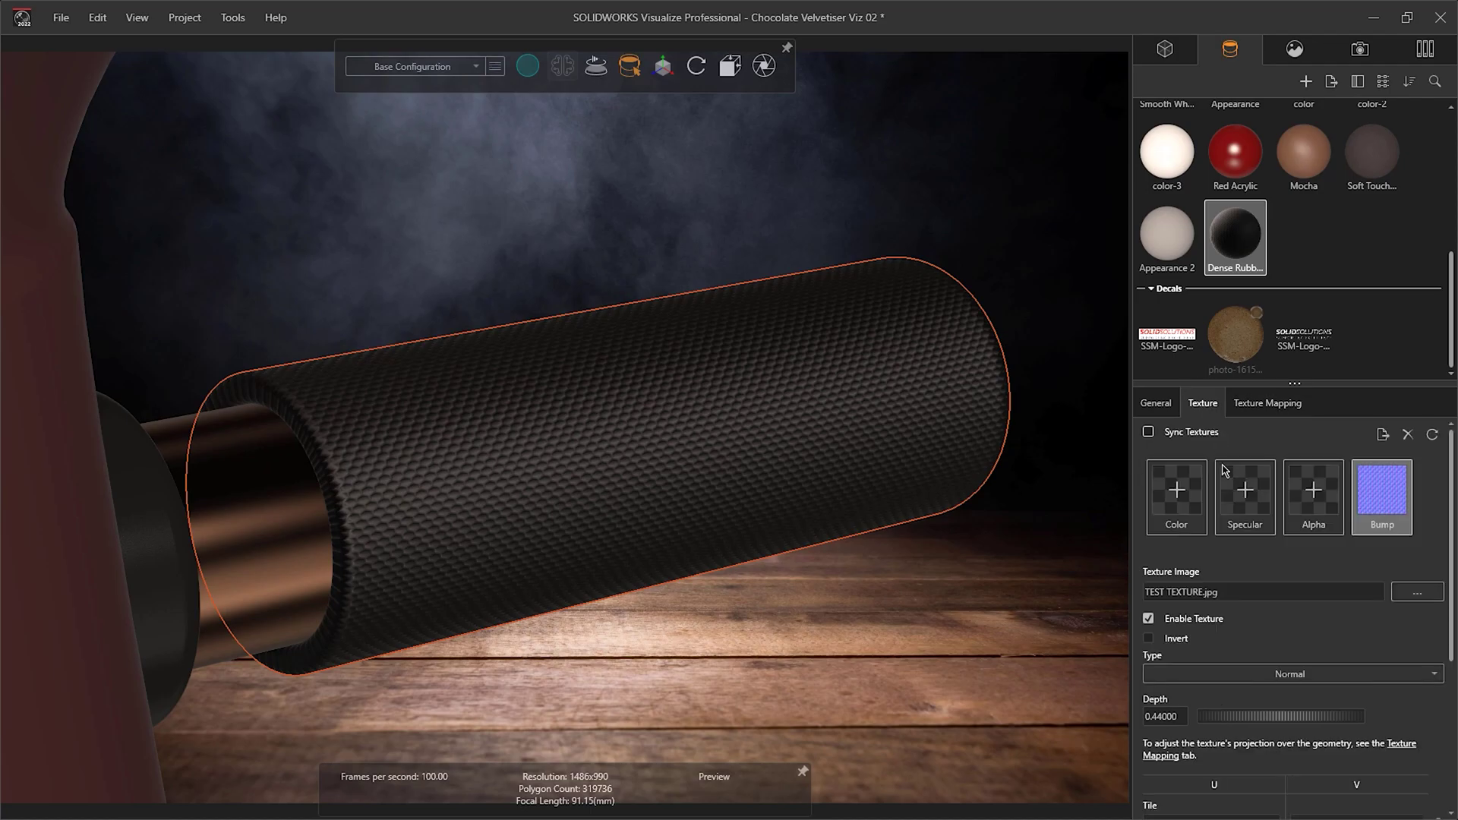
Step: Set the bump texture's tiling to 6.50 in both U and V
{"action": "scroll", "coordinate": [1215, 607], "scroll_direction": "down", "scroll_amount": 2}
{"action": "mouse_move", "coordinate": [1178, 678]}
{"action": "left_mouse_down"}
{"action": "mouse_move", "coordinate": [1265, 685]}
{"action": "mouse_move", "coordinate": [1173, 680]}
{"action": "left_mouse_up"}
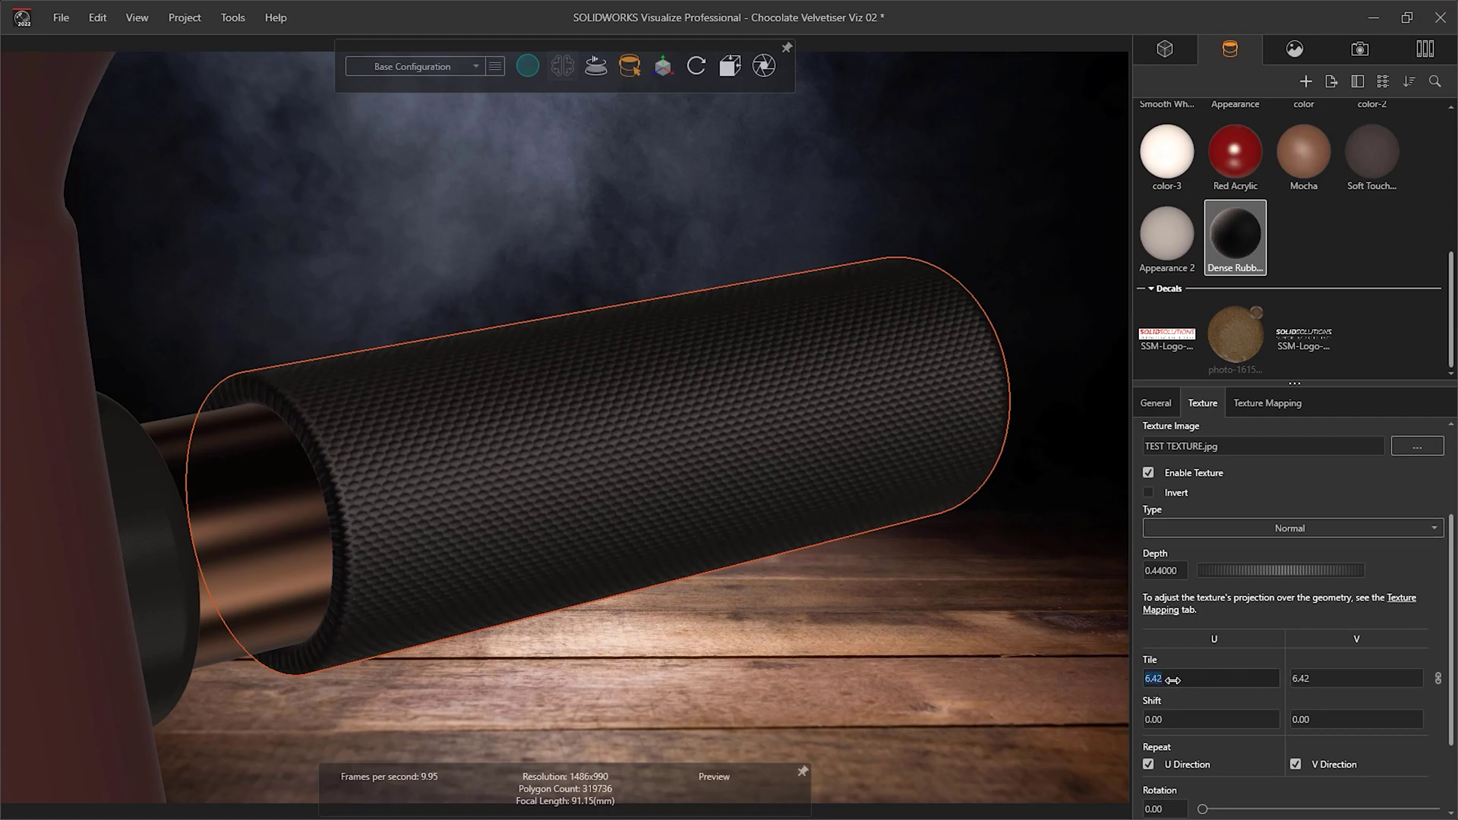
{"action": "type", "text": "6.5"}
{"action": "key", "text": "Tab"}
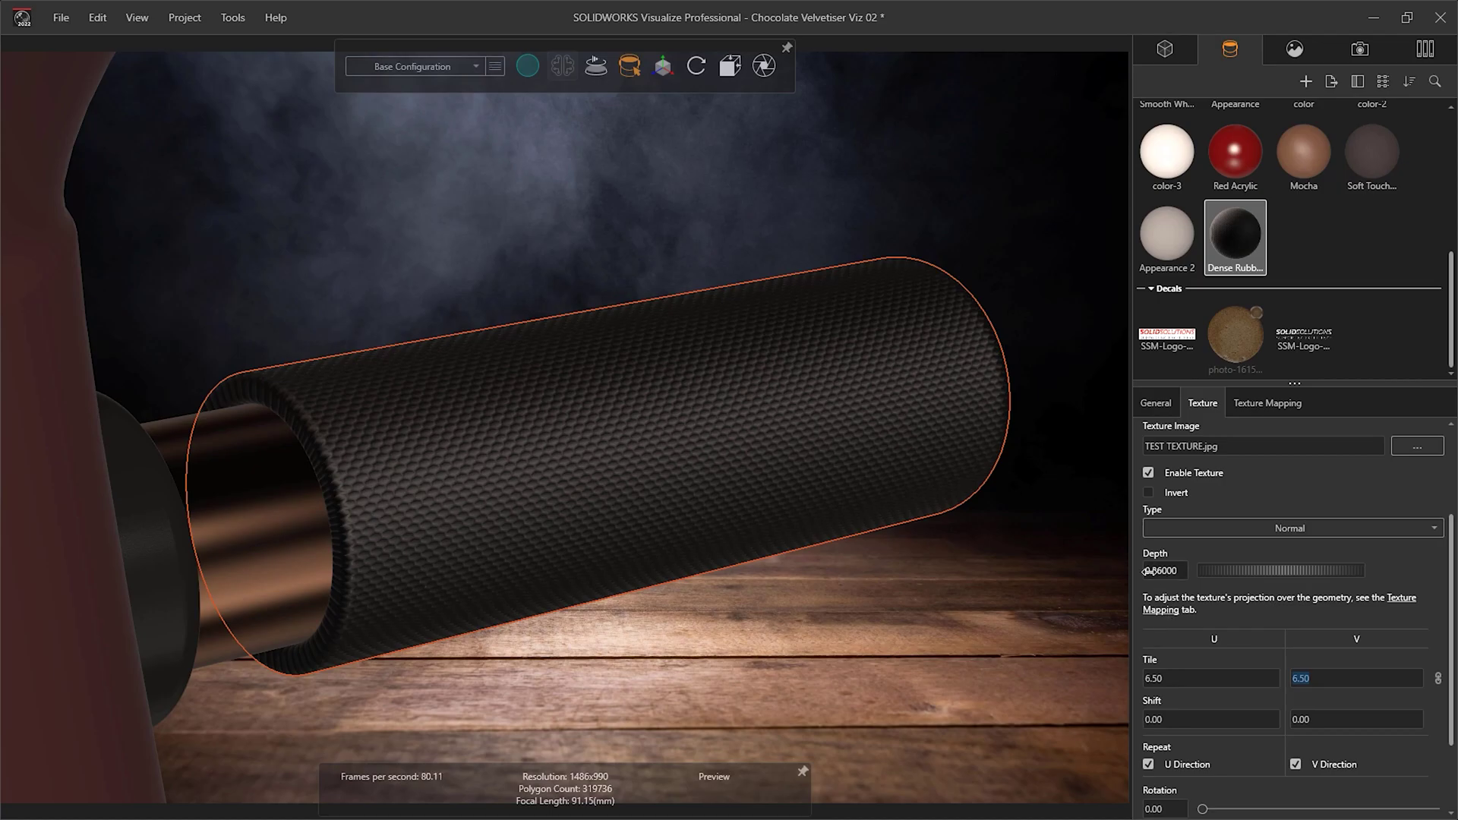
Step: Lower the bump texture depth to 0.30
{"action": "mouse_move", "coordinate": [1162, 571]}
{"action": "left_mouse_down"}
{"action": "mouse_move", "coordinate": [1130, 578]}
{"action": "mouse_move", "coordinate": [1171, 575]}
{"action": "mouse_move", "coordinate": [1156, 571]}
{"action": "left_mouse_up"}
{"action": "left_click", "coordinate": [1162, 571]}
{"action": "type", "text": "3"}
{"action": "key", "text": "Return"}
{"action": "mouse_move", "coordinate": [528, 73]}
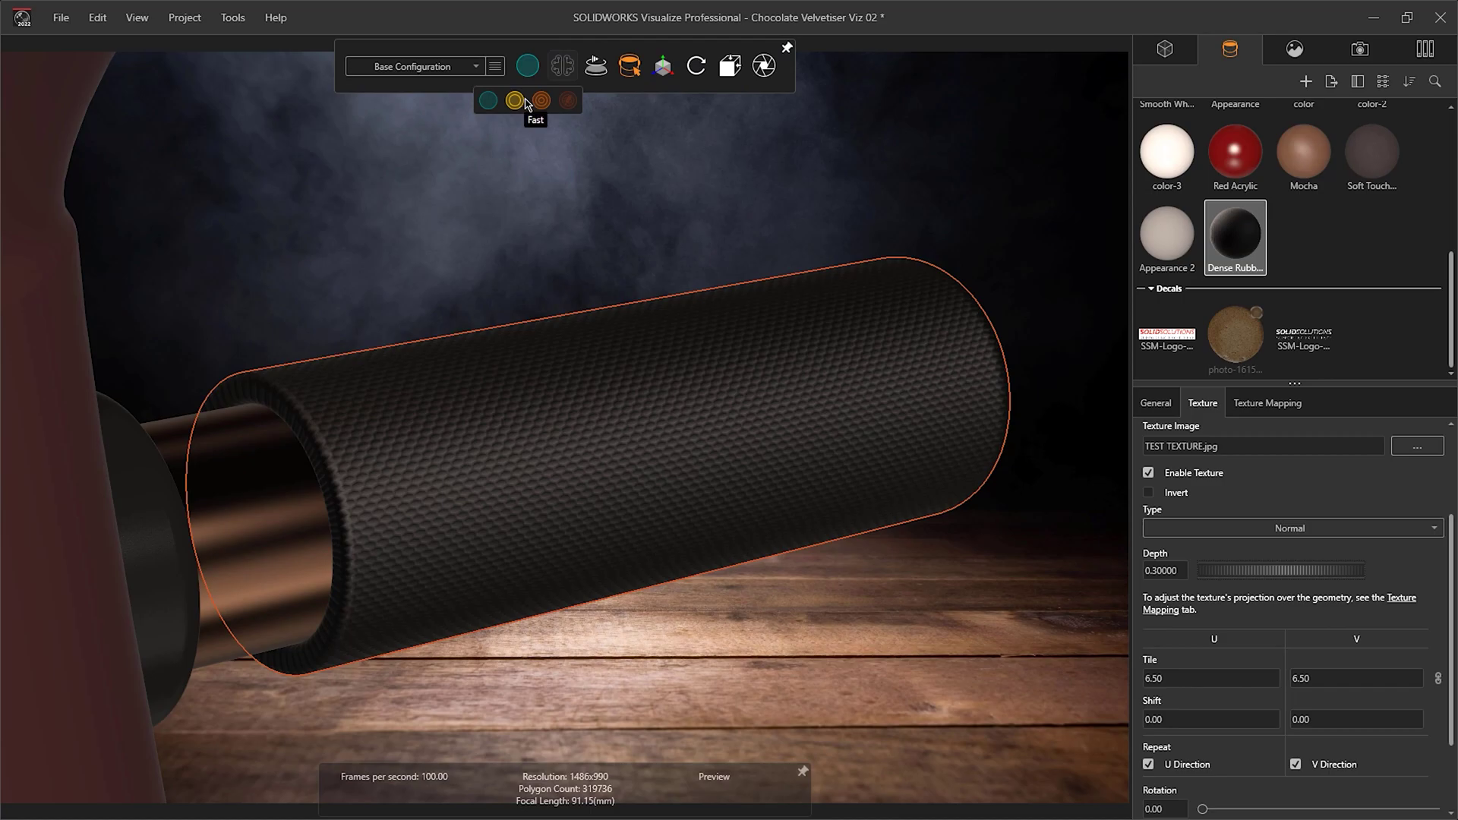
Step: Switch to the Accurate renderer and type HANDLE TEXTURE as Dense Rubber 2's name
{"action": "left_click", "coordinate": [540, 101]}
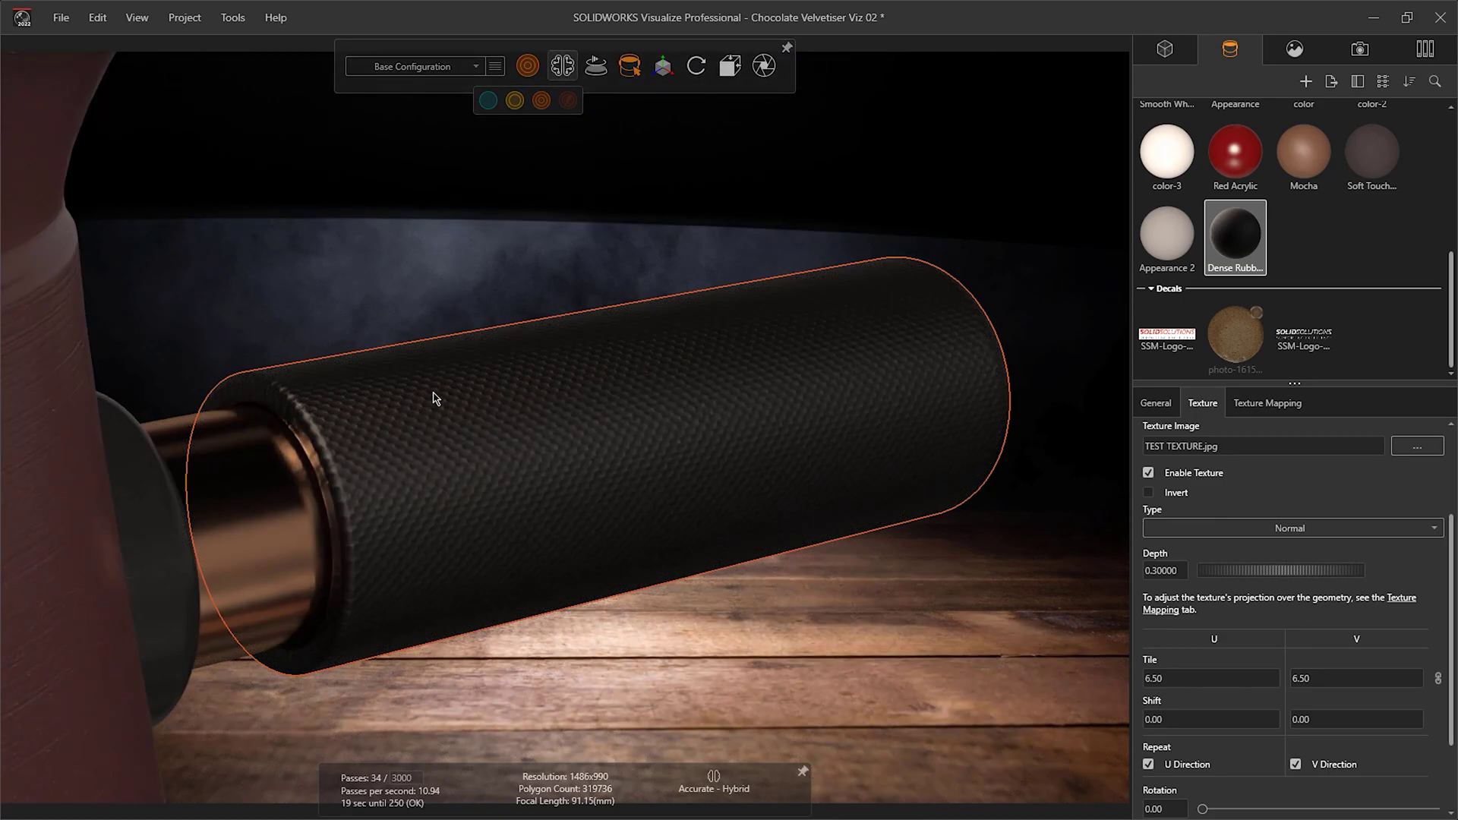
{"action": "left_click", "coordinate": [1322, 266]}
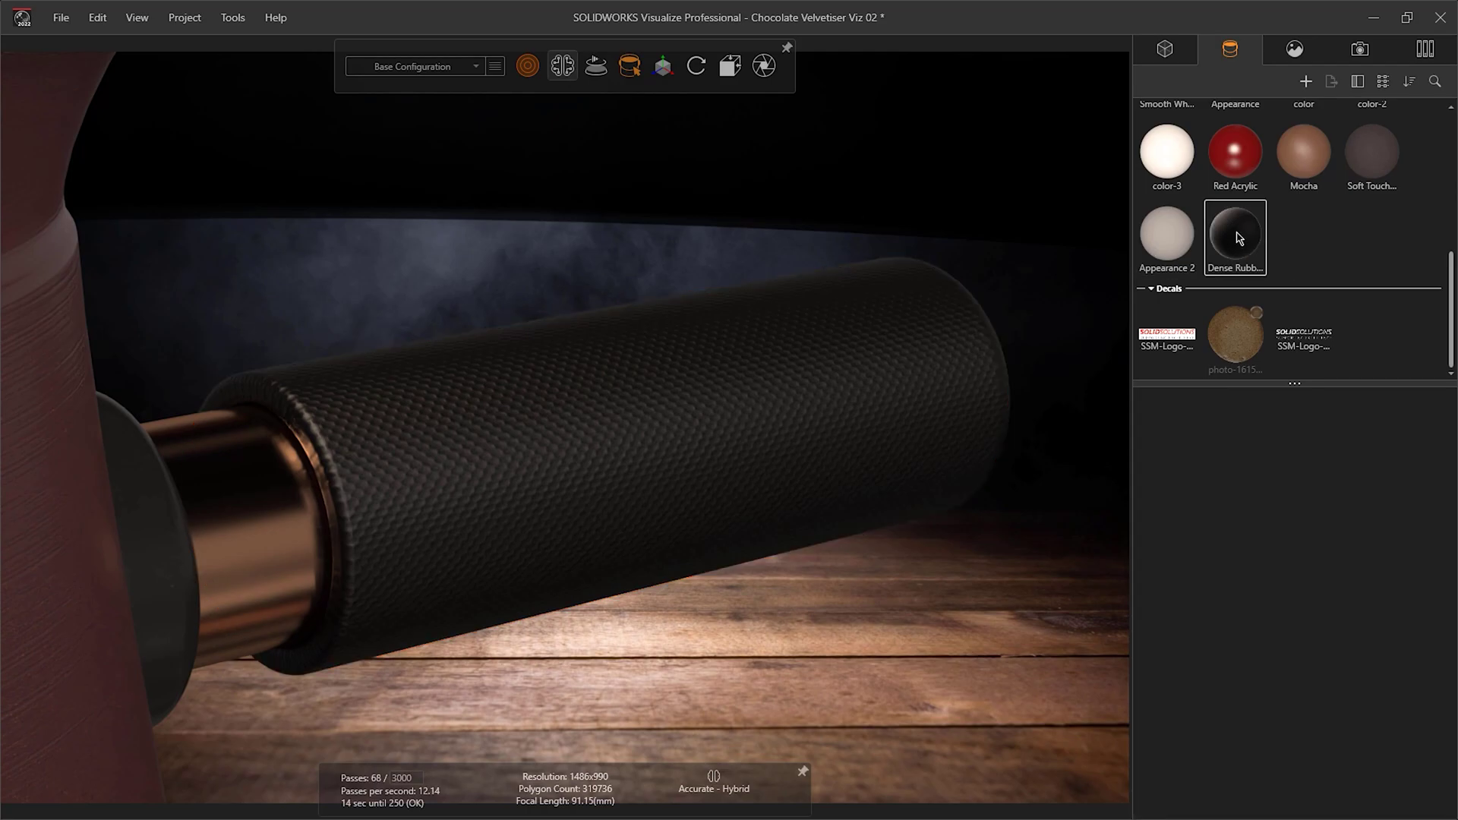
{"action": "left_click", "coordinate": [1240, 239]}
{"action": "left_click", "coordinate": [1156, 402]}
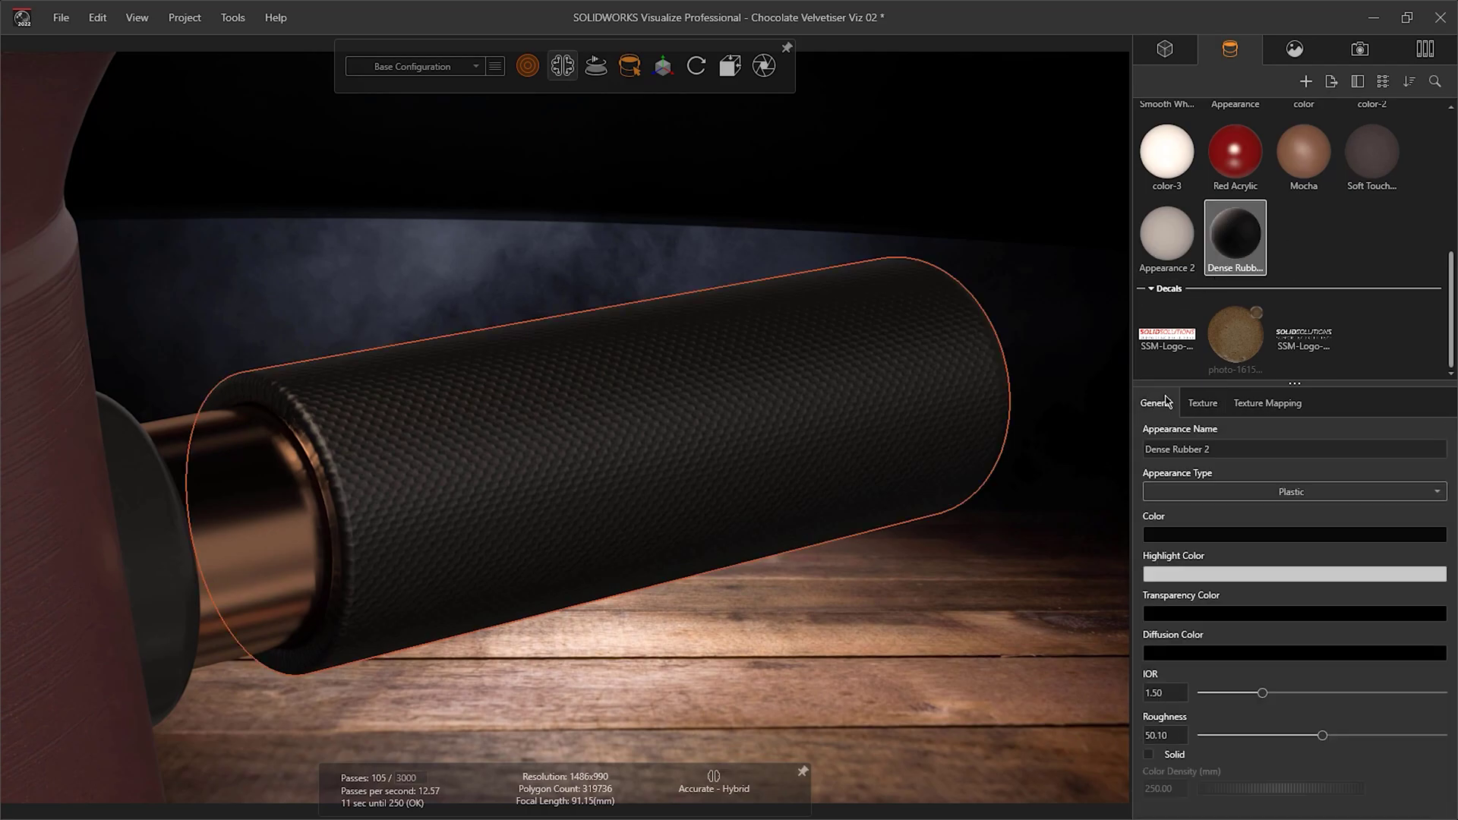
{"action": "triple_click", "coordinate": [1220, 449]}
{"action": "type", "text": "h"}
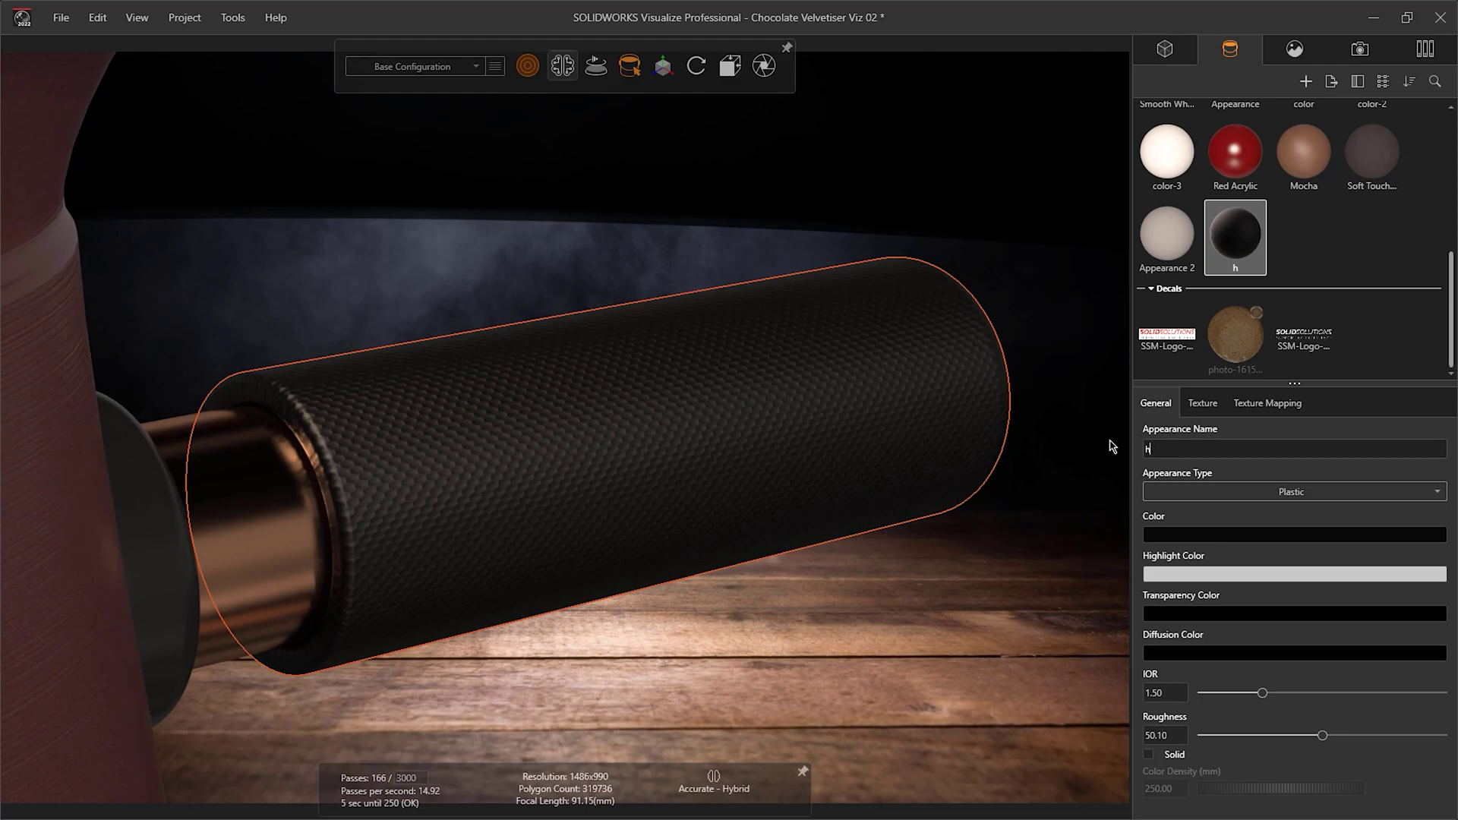
{"action": "type", "text": "ANDLE TEXTURE"}
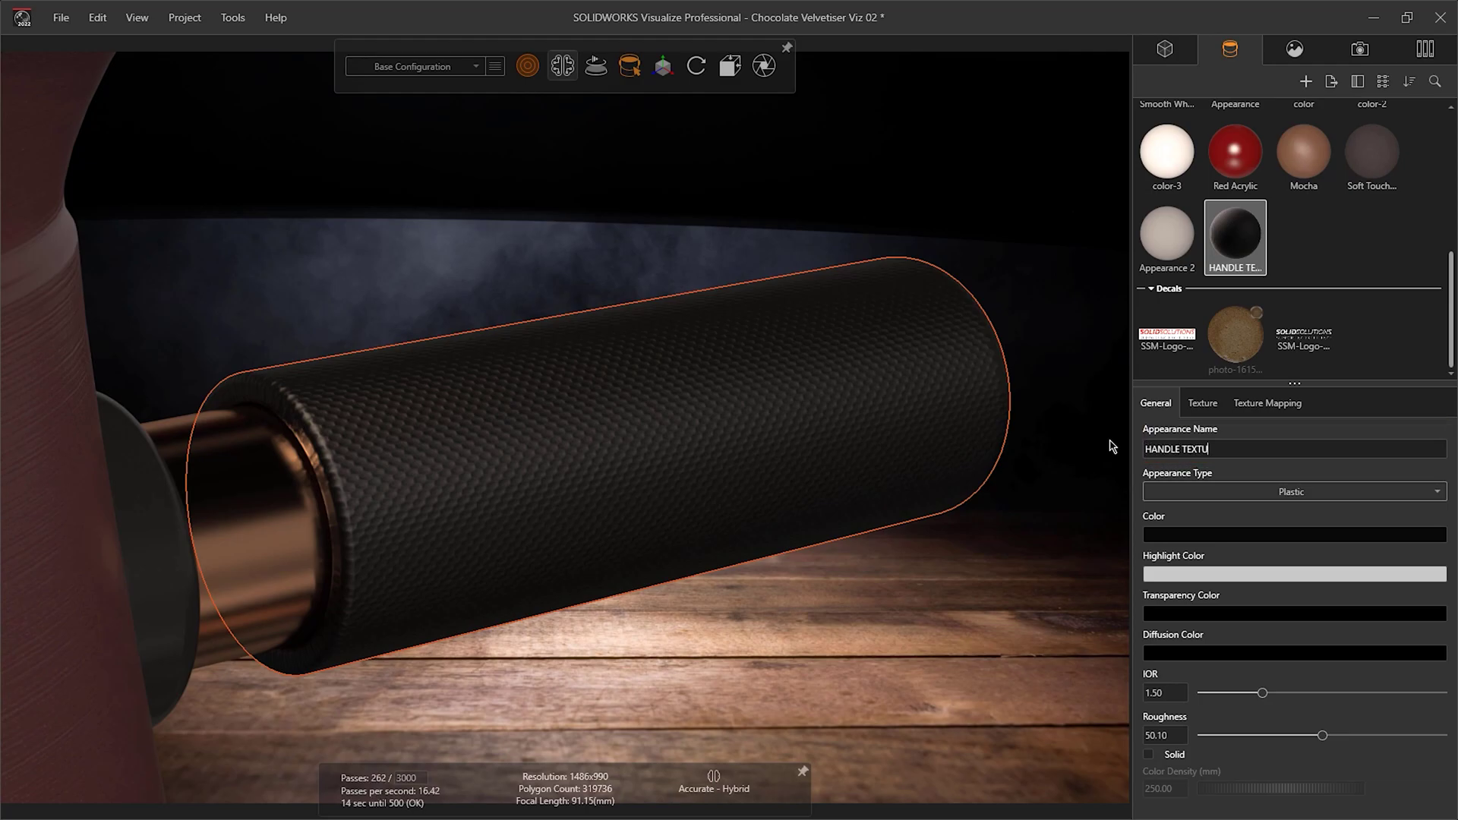
Step: Save the HANDLE TEXTURE appearance as an .svap file in the Custom appearances folder
{"action": "left_click", "coordinate": [1331, 82]}
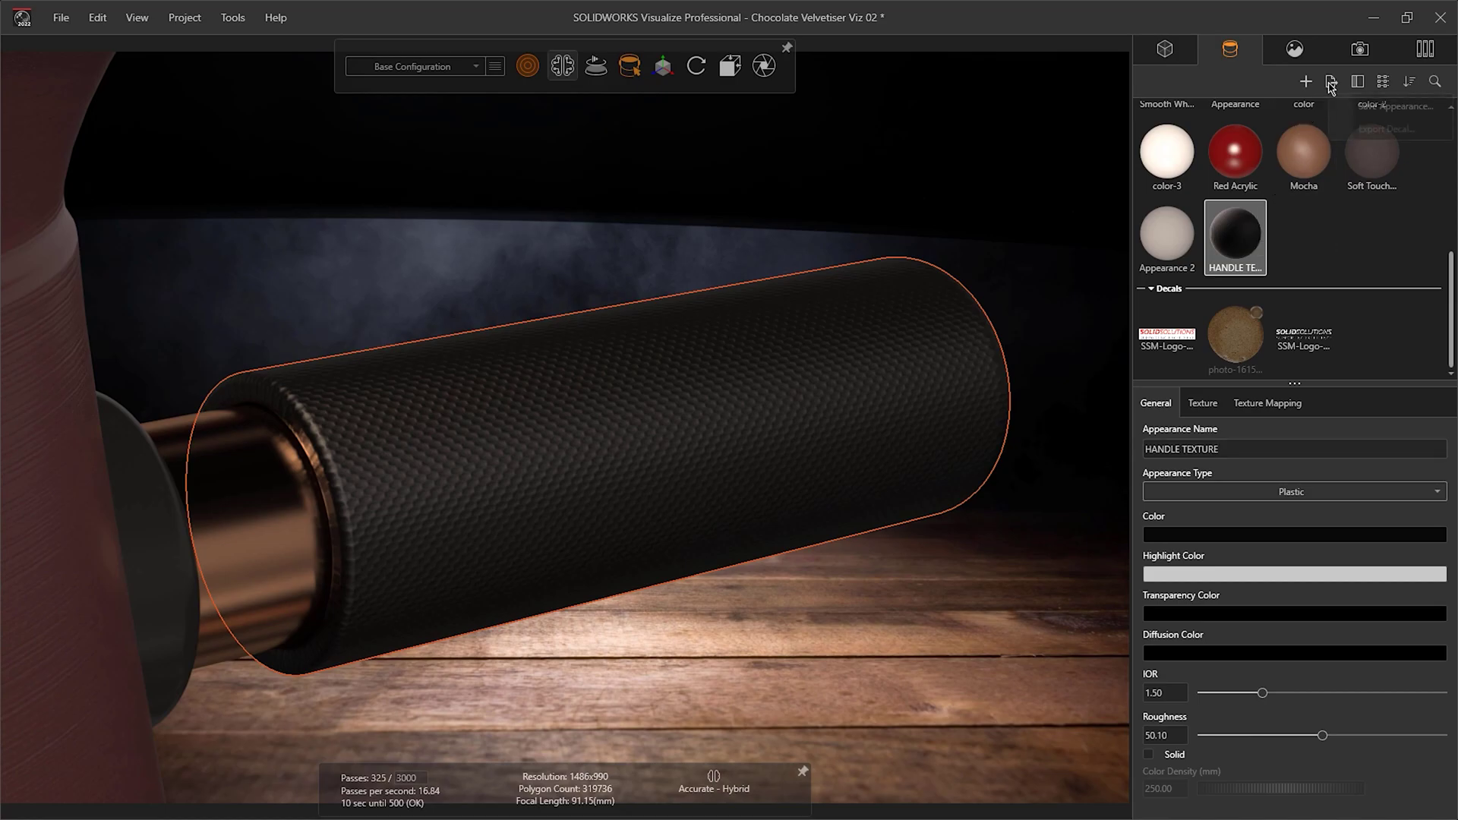
{"action": "left_click", "coordinate": [1367, 106]}
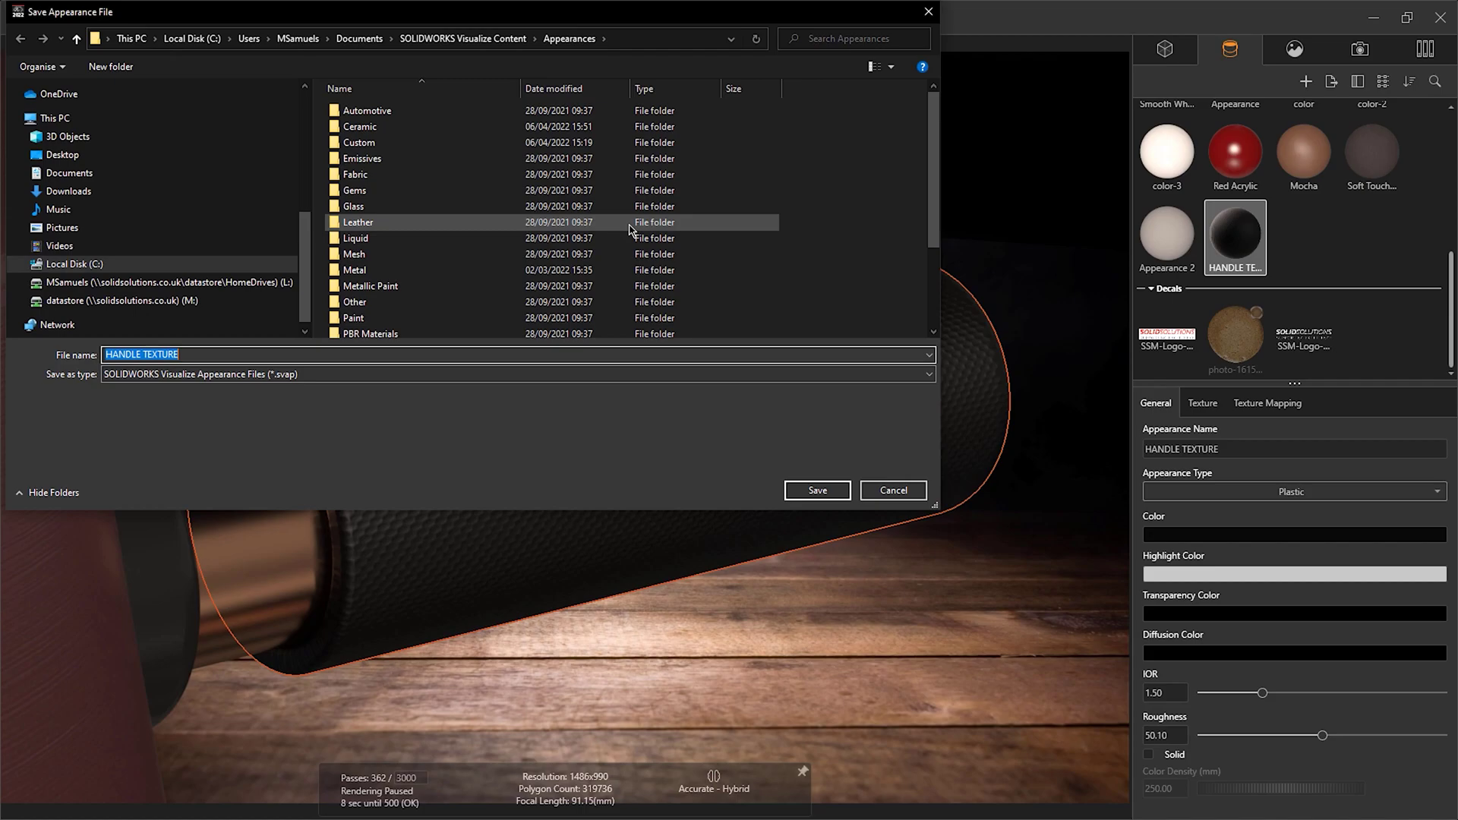
{"action": "scroll", "coordinate": [403, 225], "scroll_direction": "down", "scroll_amount": 3}
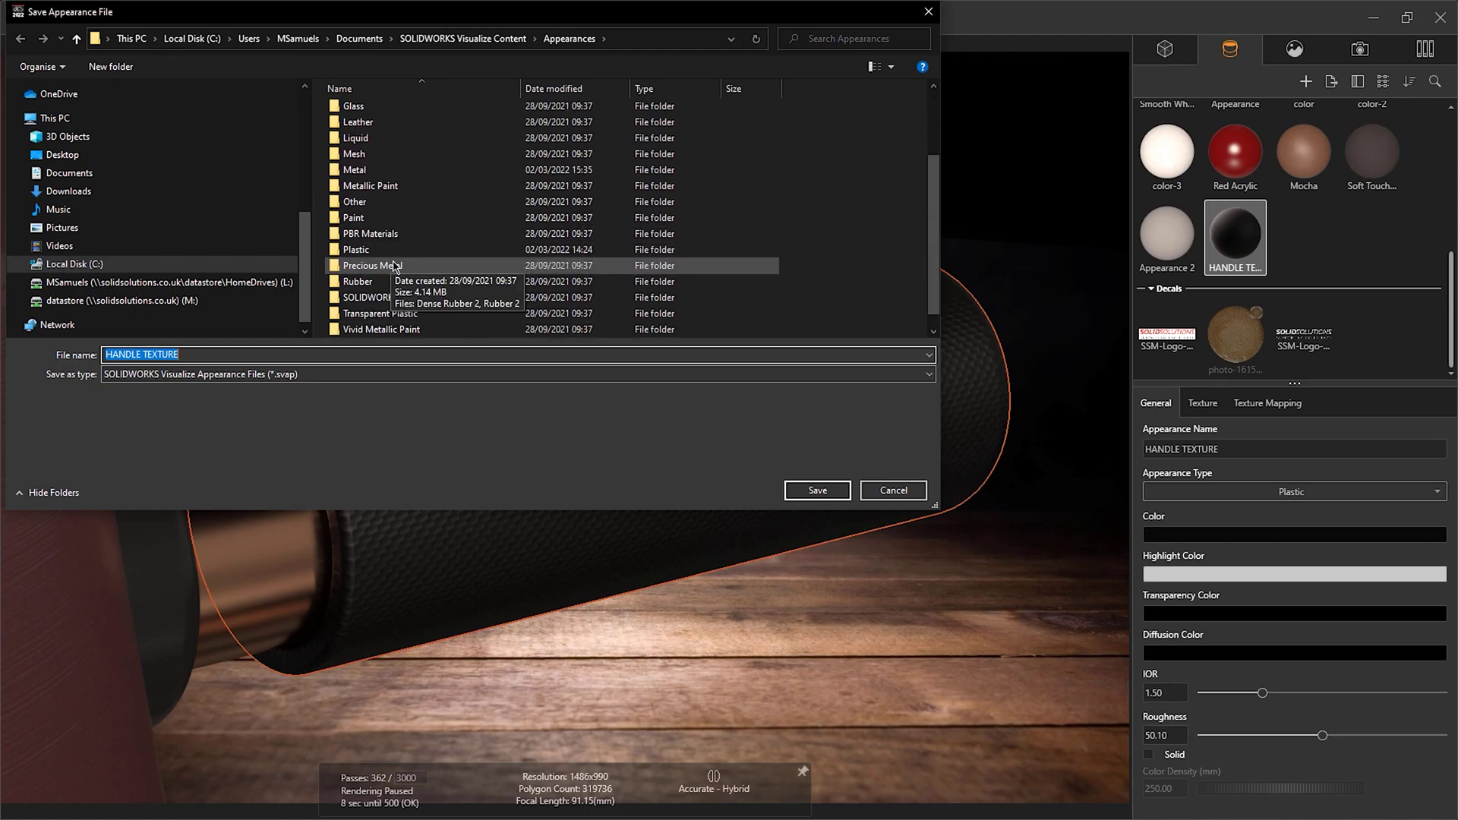
{"action": "scroll", "coordinate": [395, 265], "scroll_direction": "up", "scroll_amount": 3}
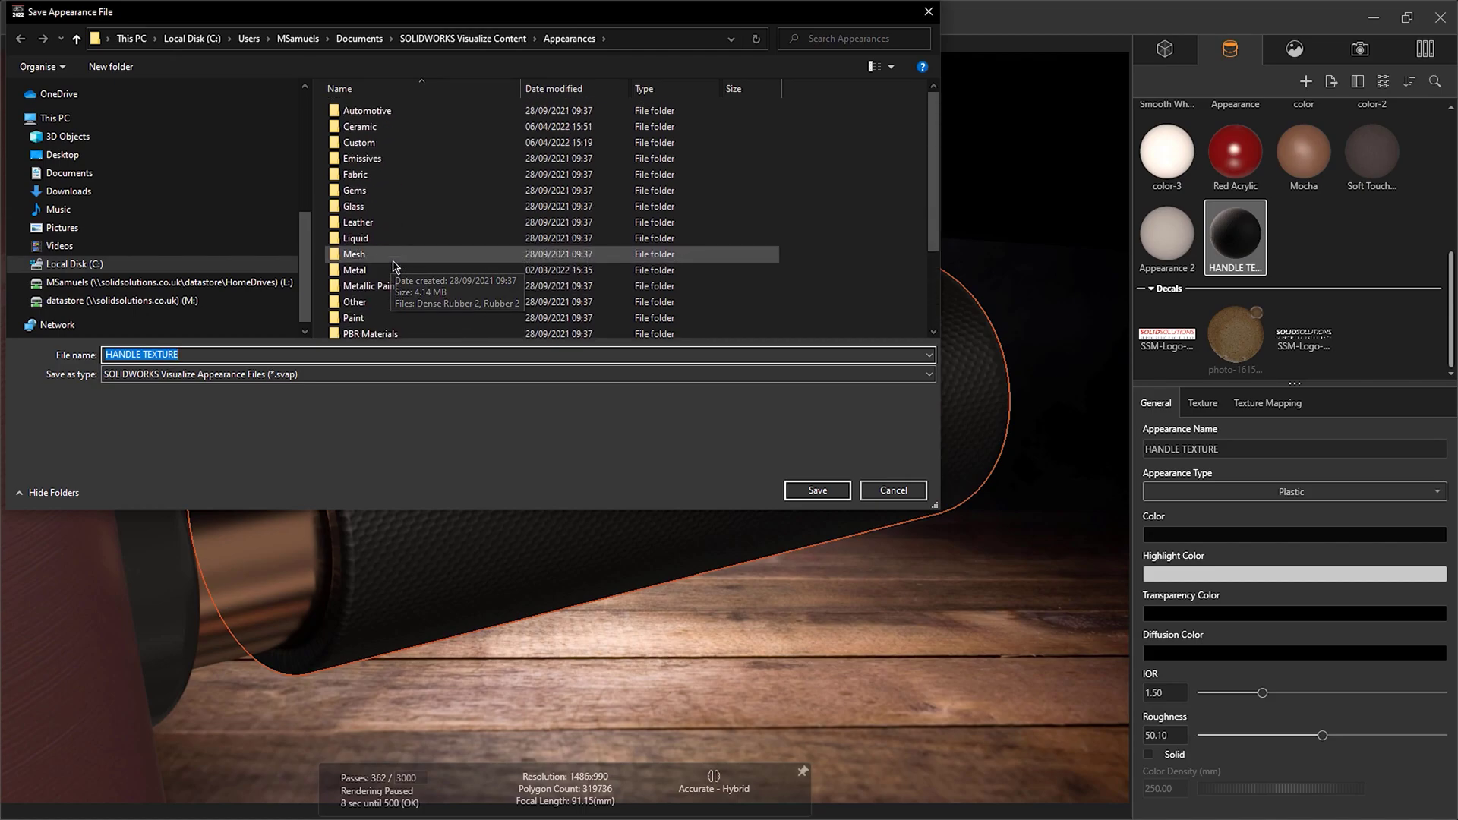
{"action": "double_click", "coordinate": [376, 144]}
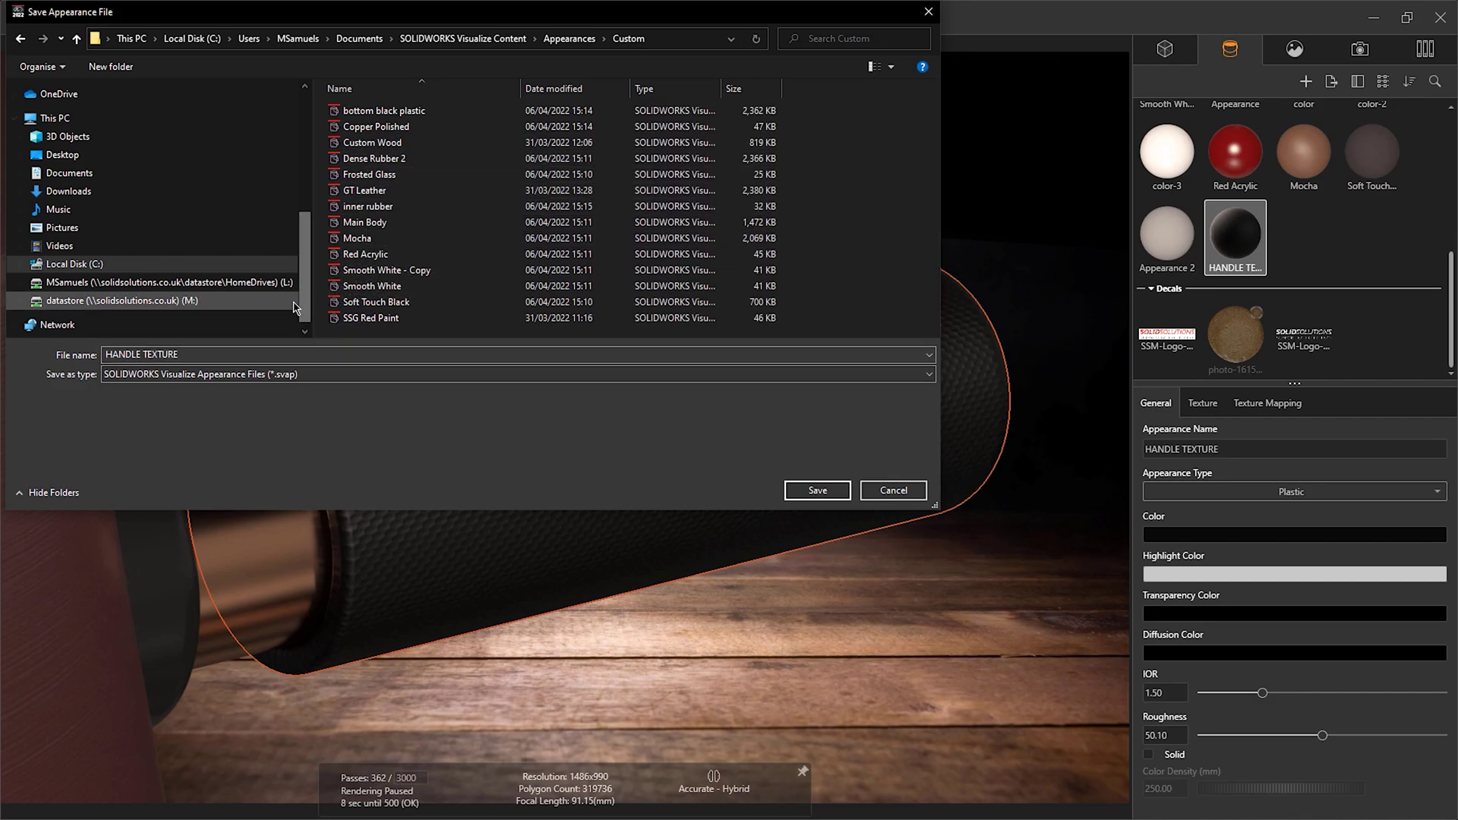
{"action": "left_click", "coordinate": [201, 354]}
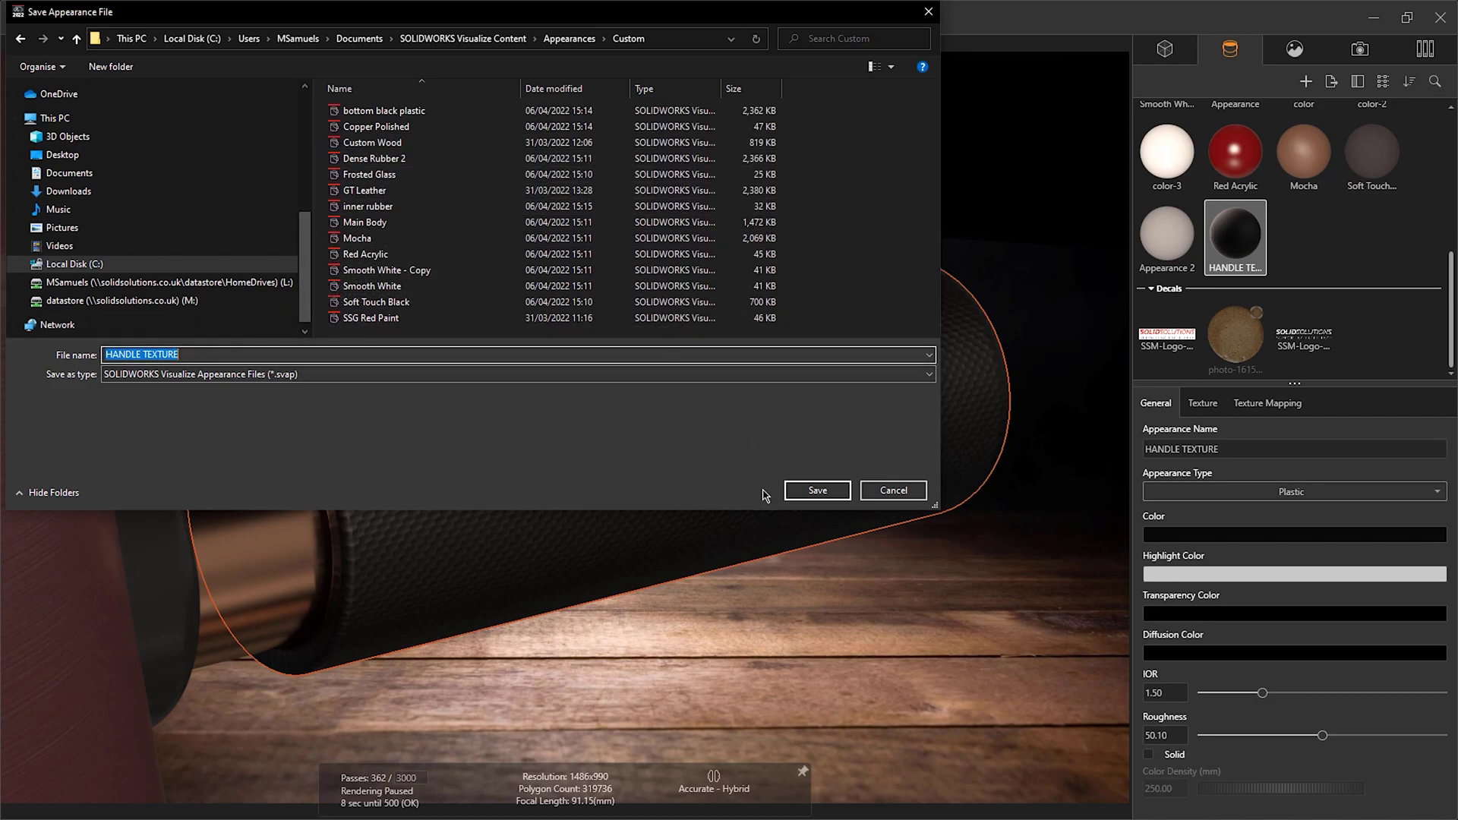
{"action": "left_click", "coordinate": [806, 491]}
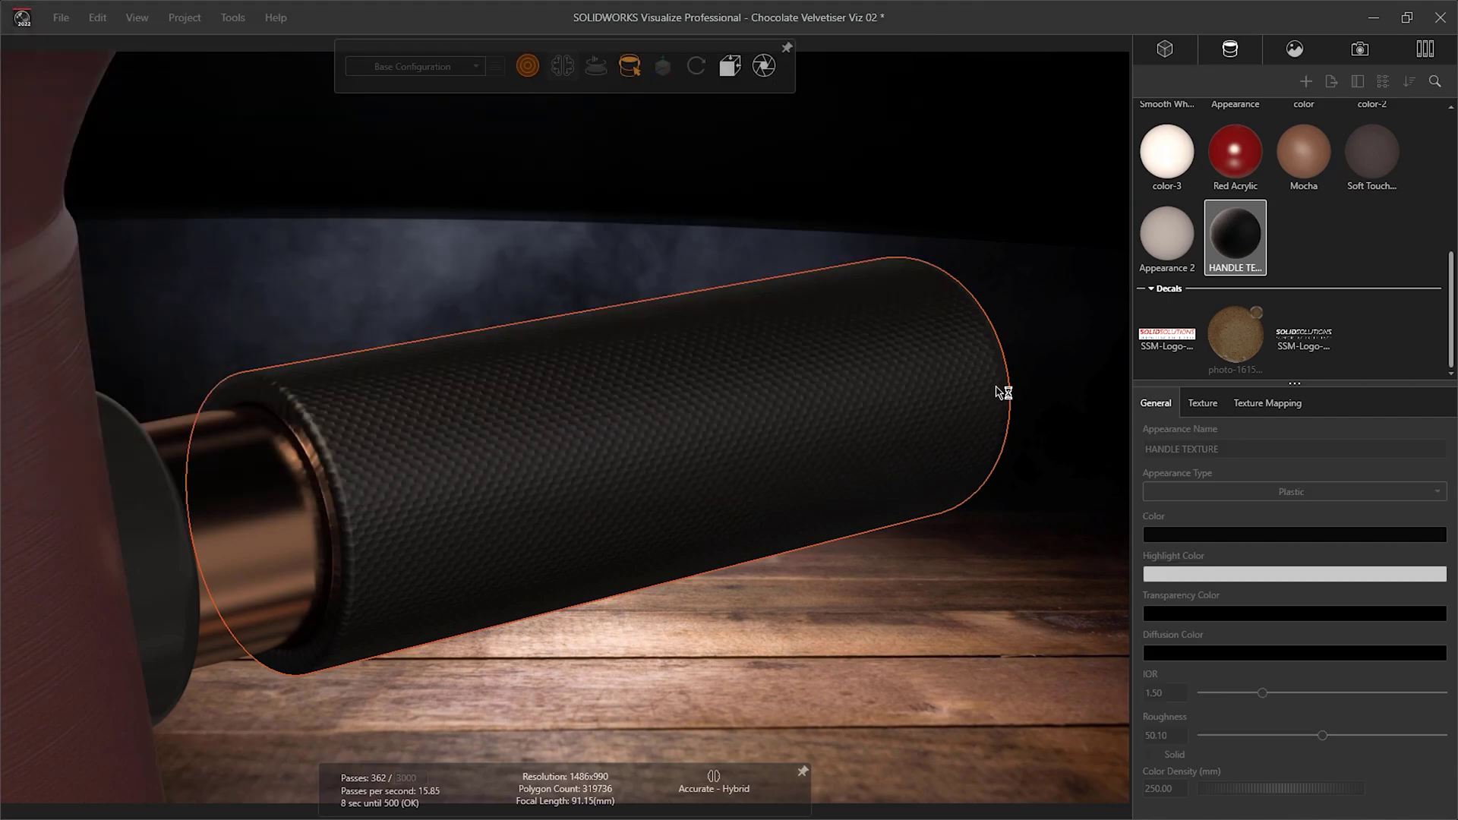
Step: Browse the local library's Appearances category into the Custom folder to find HANDLE TEXTURE
{"action": "left_click", "coordinate": [1426, 49]}
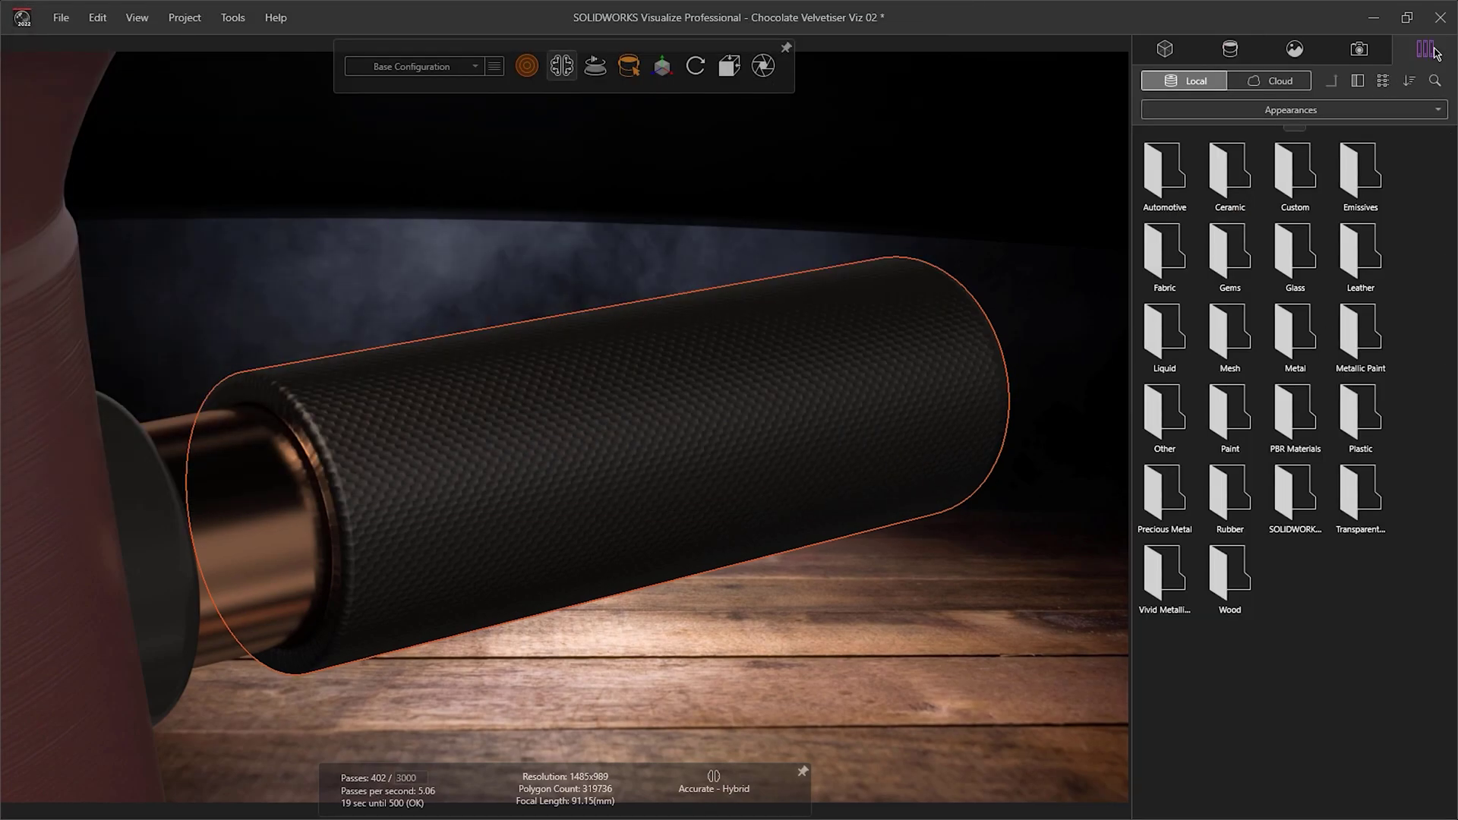
{"action": "left_click", "coordinate": [1306, 110]}
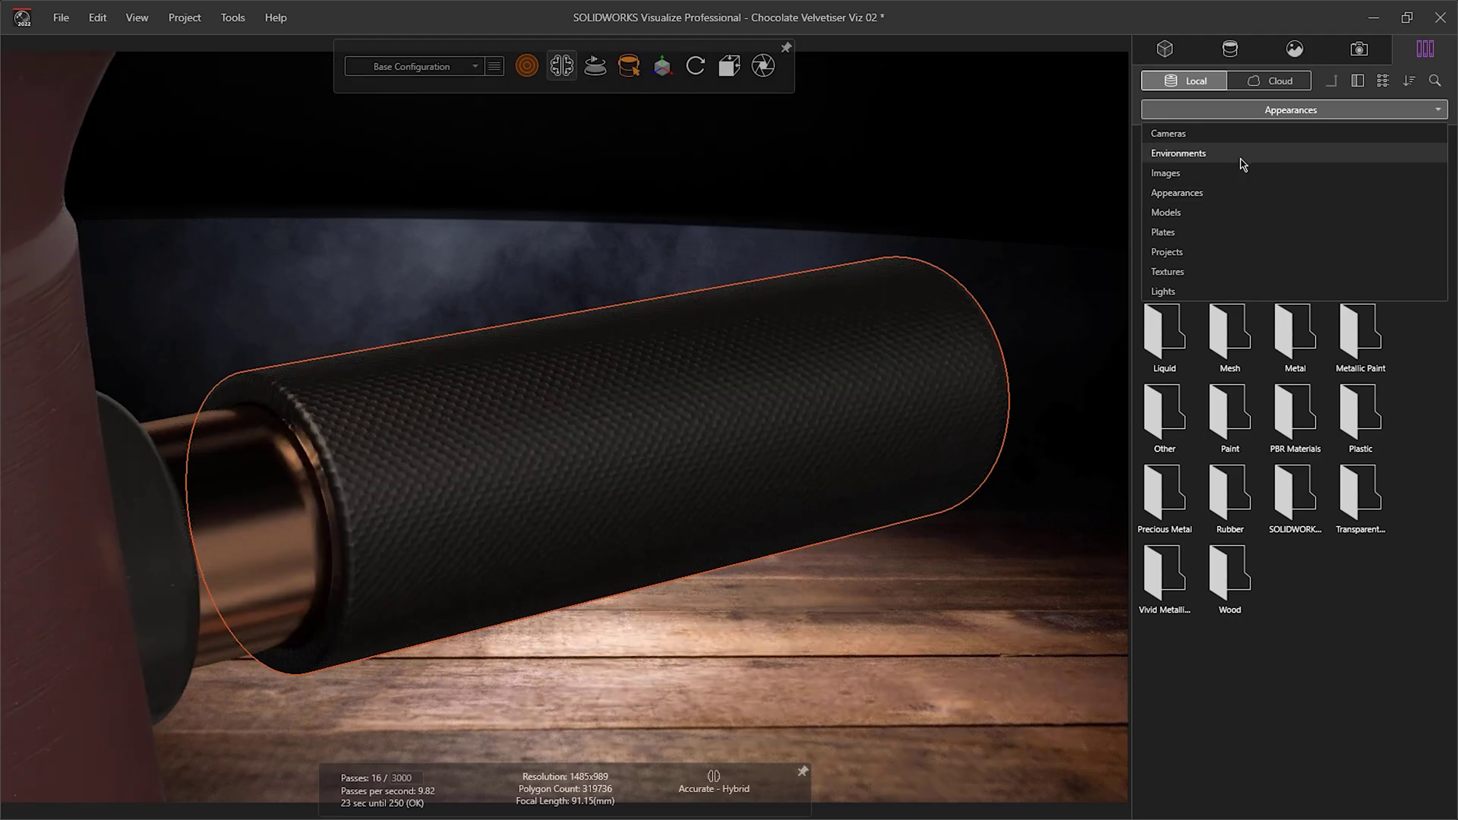
{"action": "left_click", "coordinate": [1177, 194]}
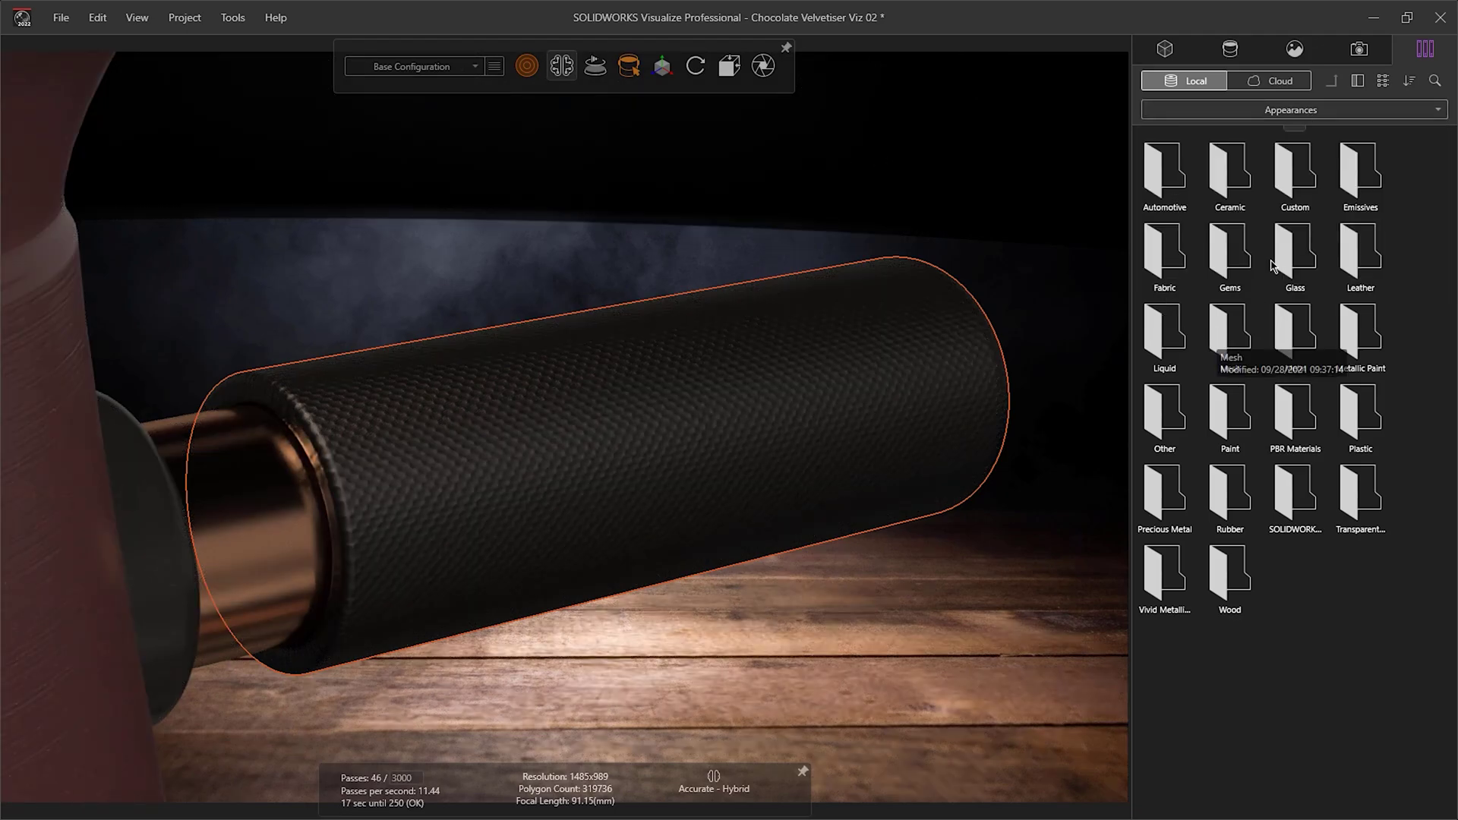
{"action": "double_click", "coordinate": [1305, 177]}
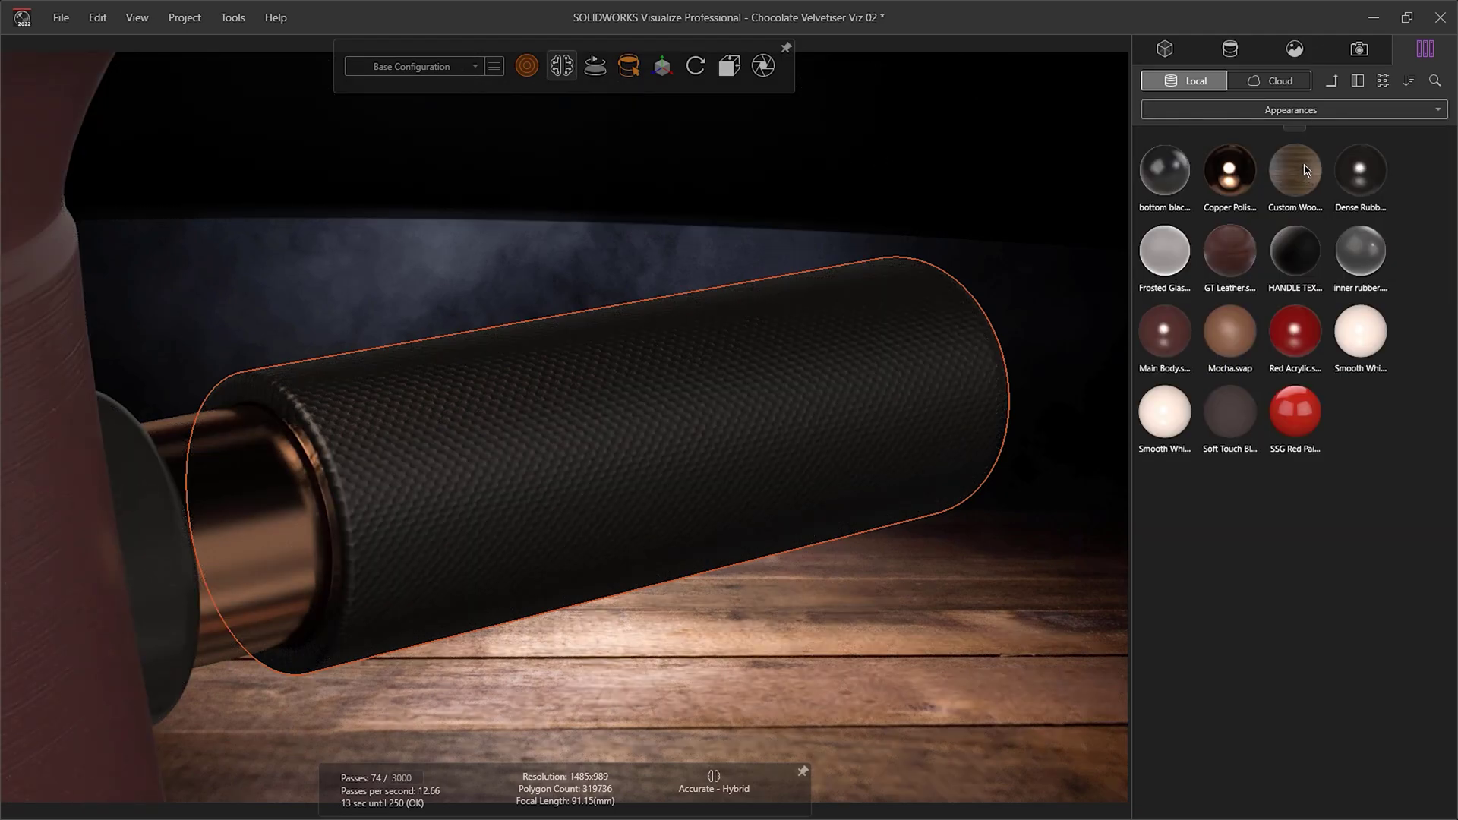